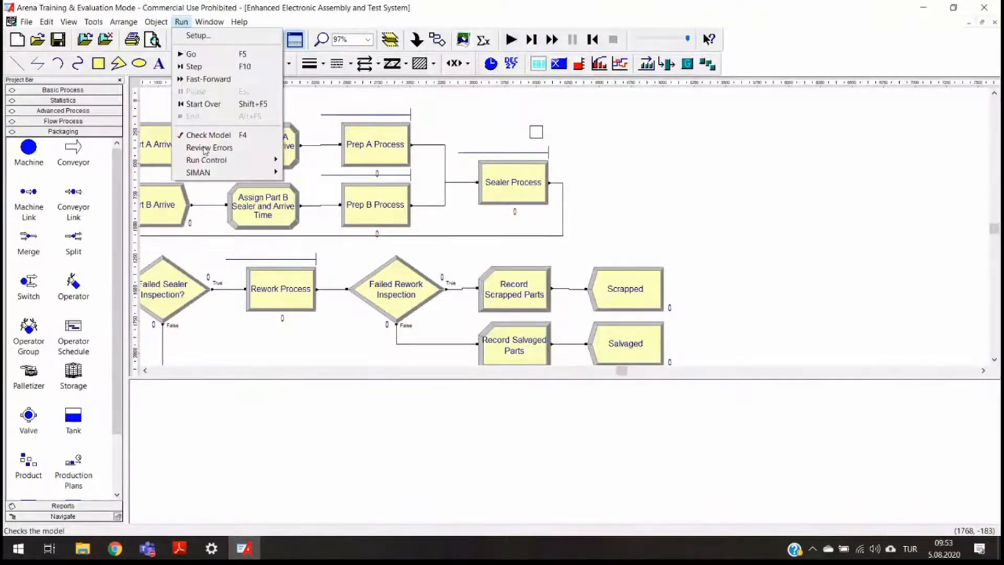
# - Toggle the Batch Run (No Animation) run mode and lower the animation speed
pyautogui.moveTo(211, 162)
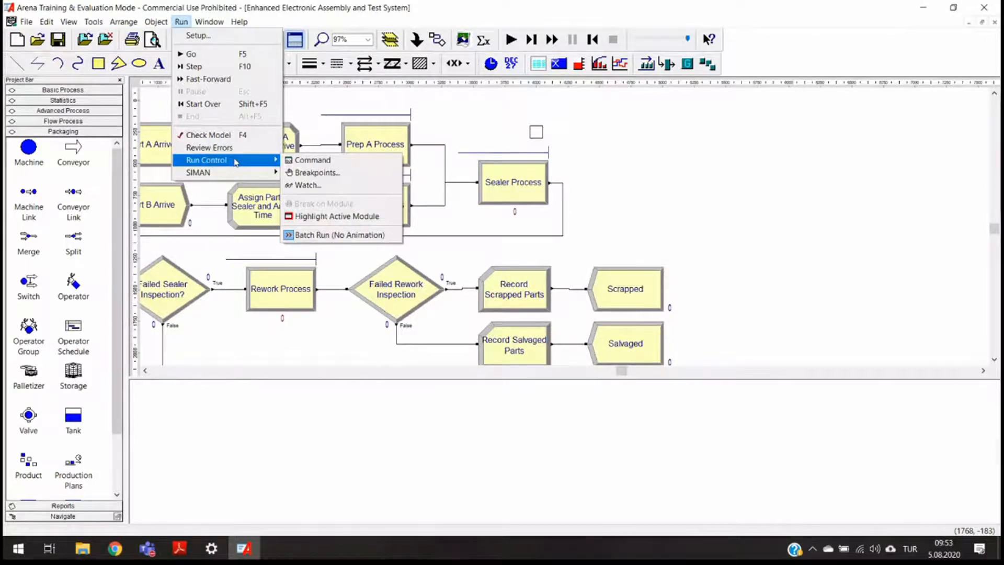
pyautogui.click(318, 236)
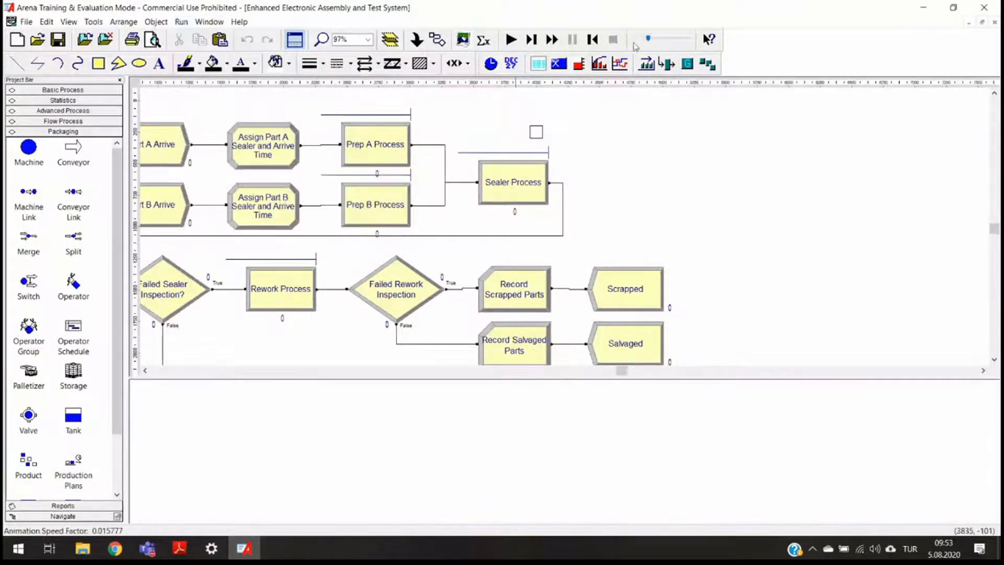
pyautogui.click(634, 45)
# - Run the simulation model and end the run
pyautogui.click(511, 40)
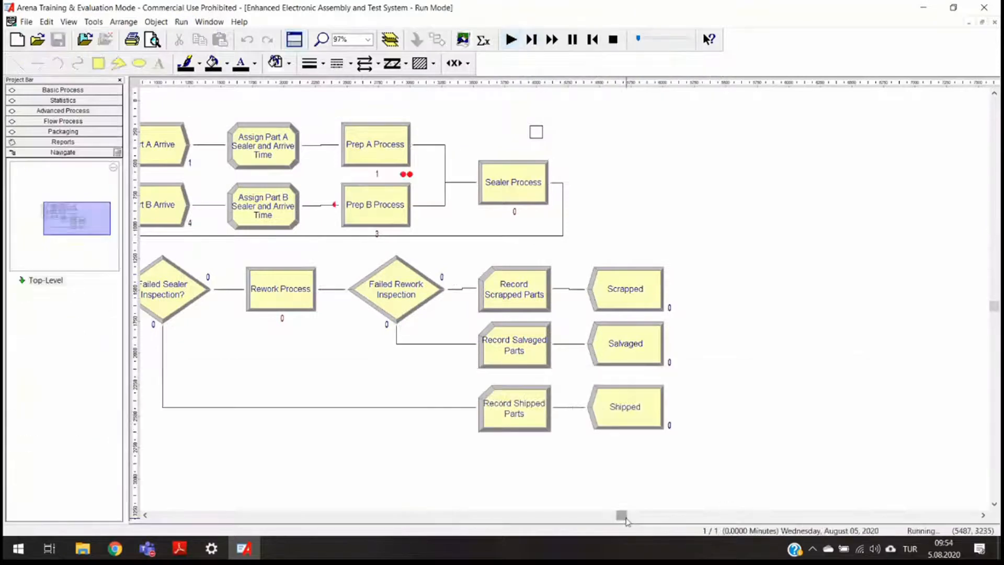
pyautogui.moveTo(623, 516); pyautogui.dragTo(607, 516)
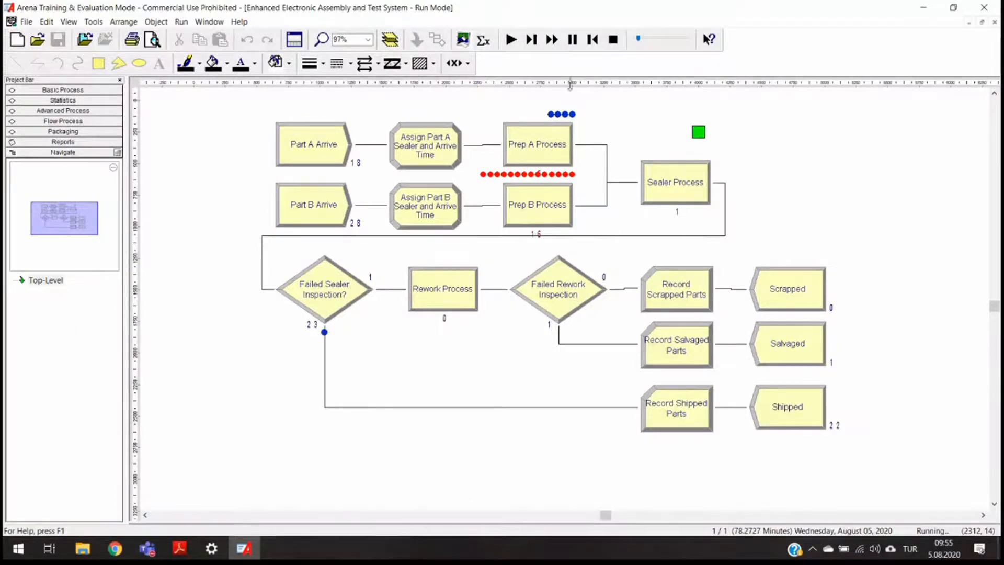
pyautogui.click(611, 40)
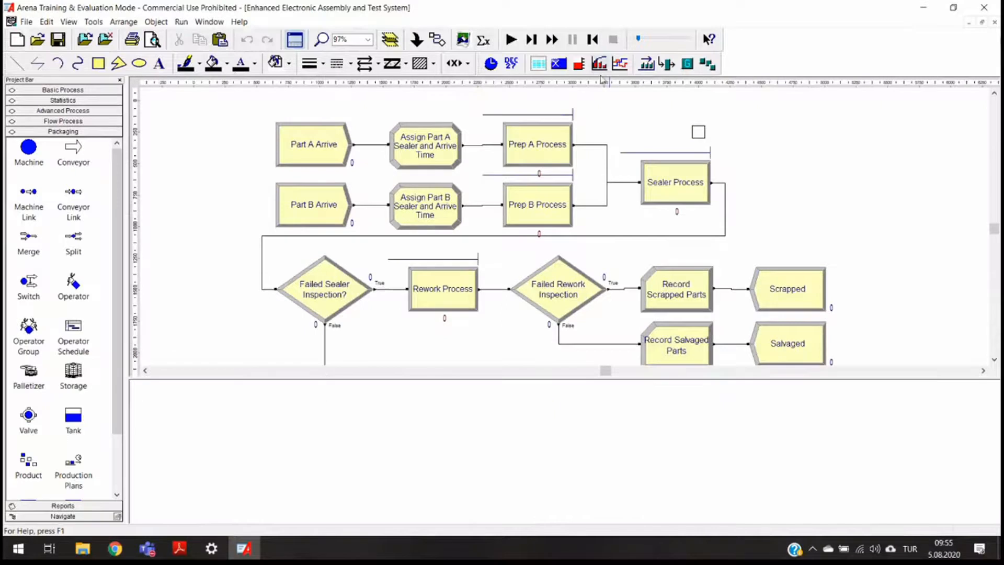
# - Read the textbook section on stations, transfers and adding route logic to the model
pyautogui.hotkey('alt', 'Tab')
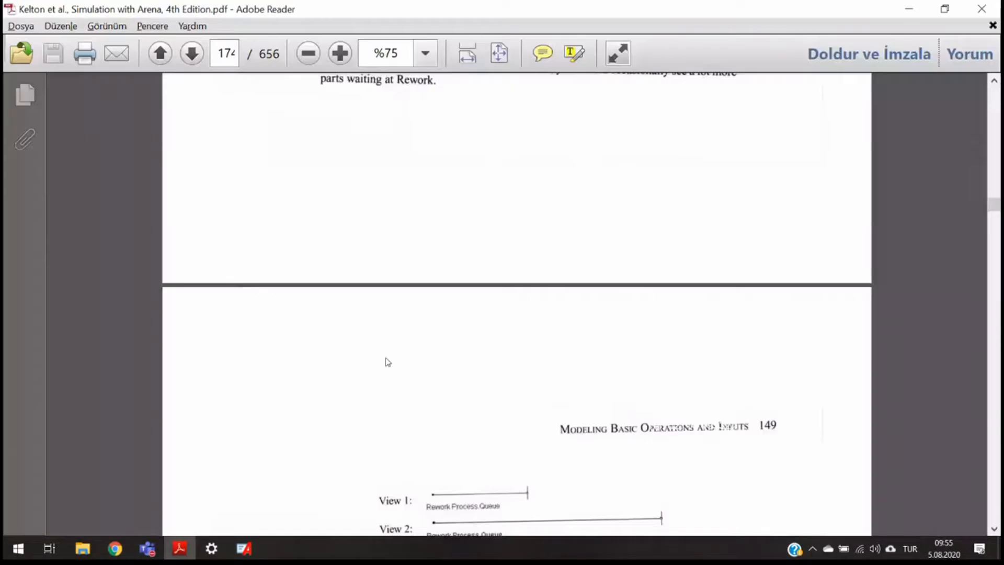
pyautogui.scroll(-20, 387, 362)
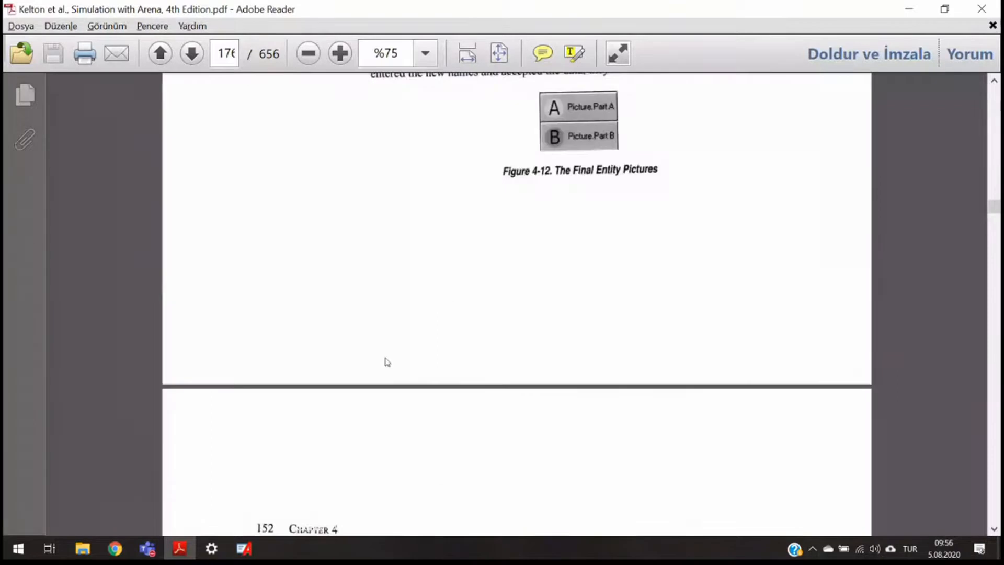
pyautogui.scroll(-20, 387, 362)
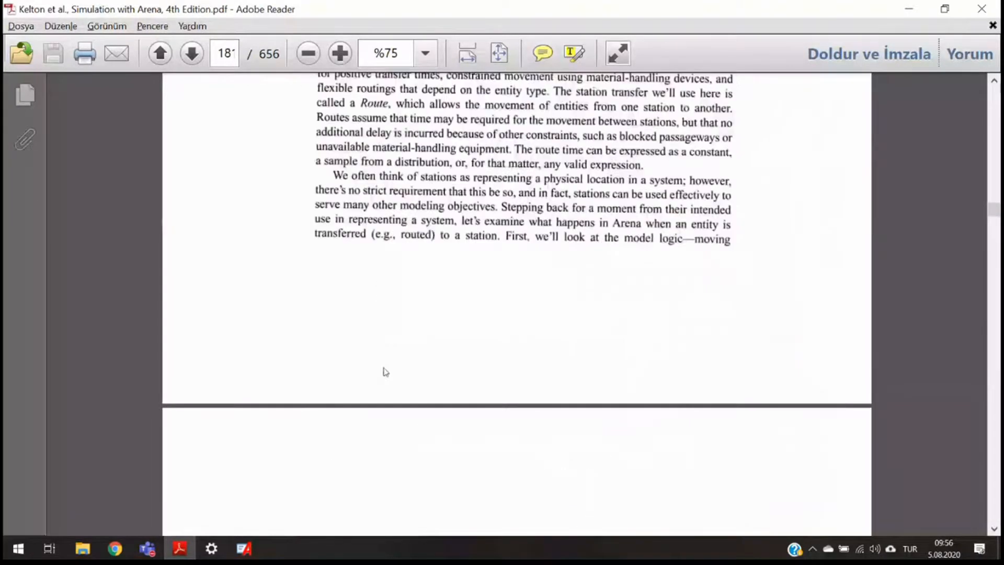
pyautogui.scroll(-15, 385, 372)
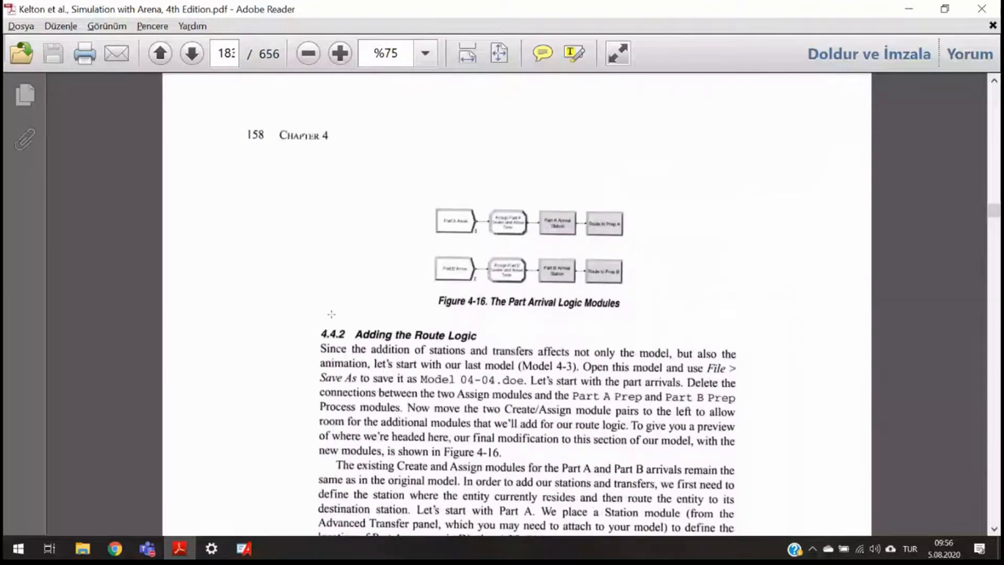
pyautogui.scroll(1, 331, 313)
pyautogui.scroll(1, 332, 313)
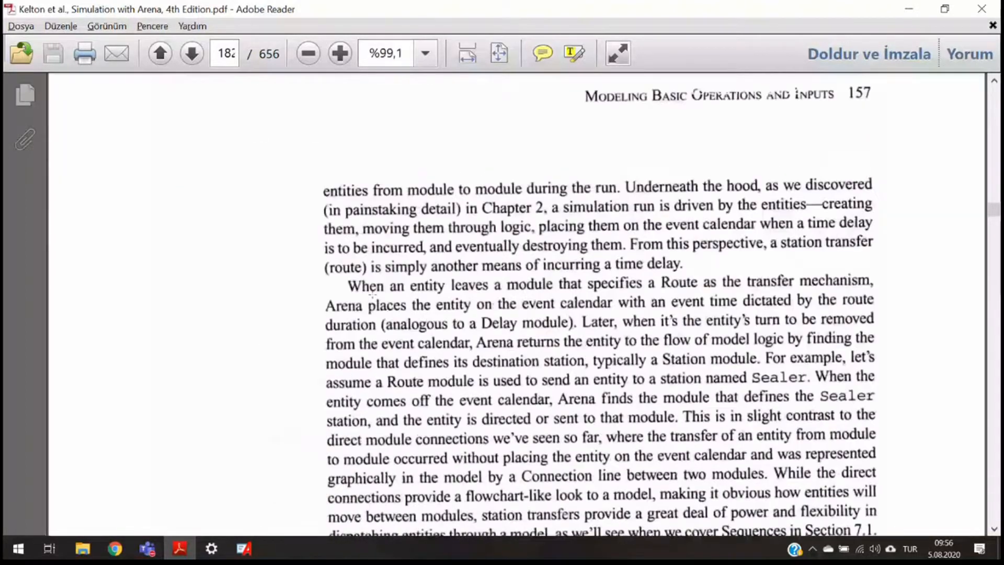
pyautogui.scroll(5, 372, 294)
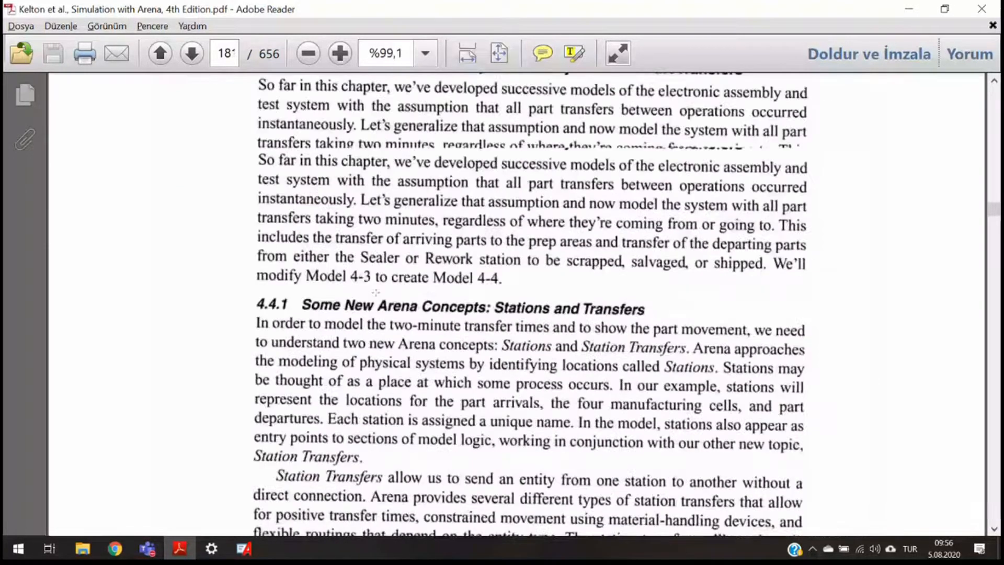
pyautogui.scroll(-2, 510, 309)
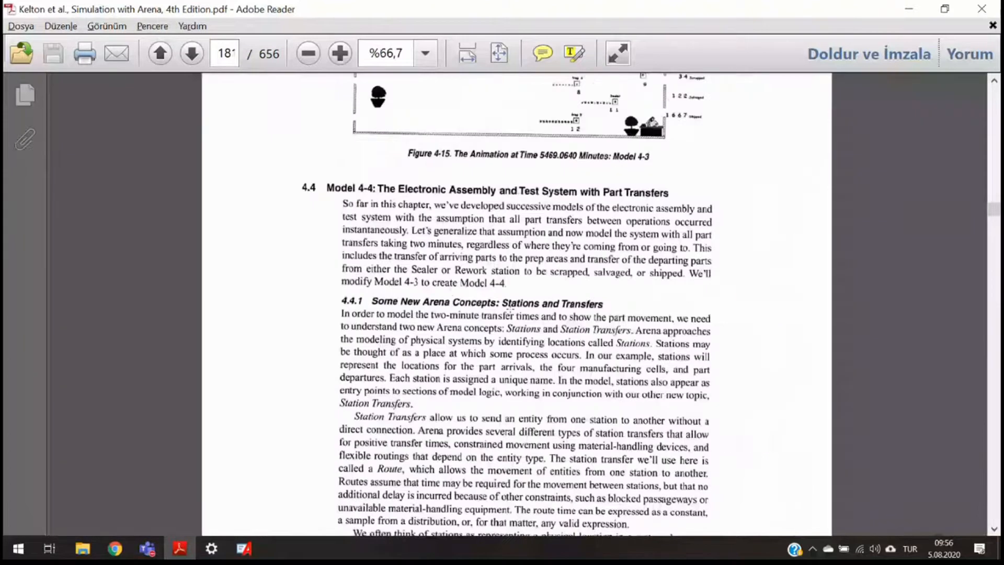
pyautogui.scroll(1, 509, 308)
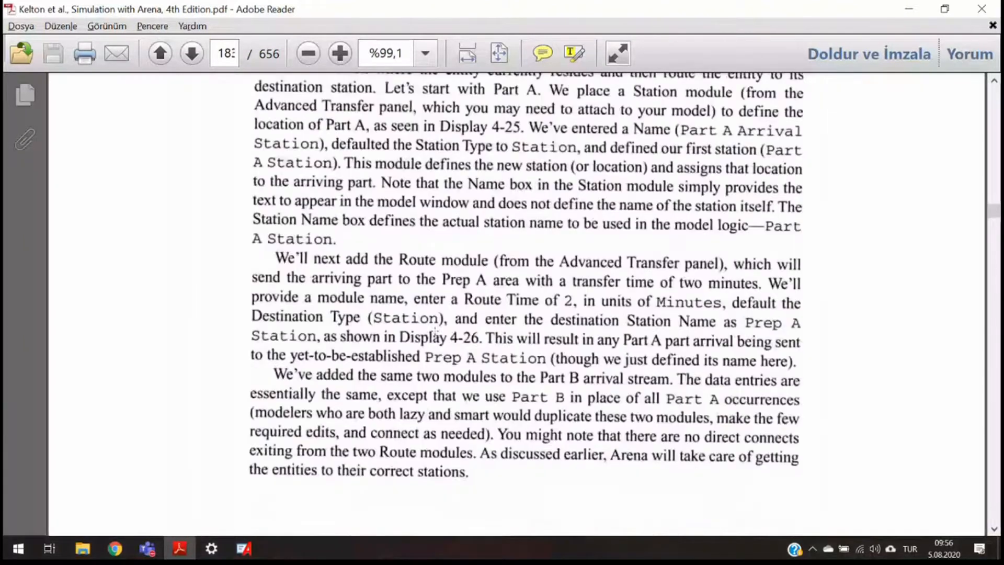
pyautogui.scroll(1, 412, 287)
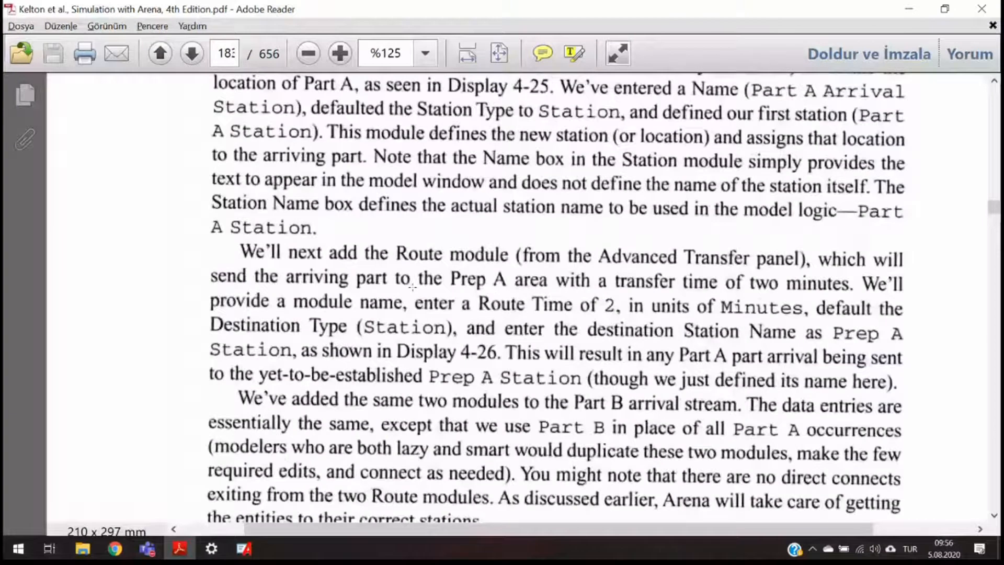
pyautogui.moveTo(477, 304); pyautogui.dragTo(820, 310)
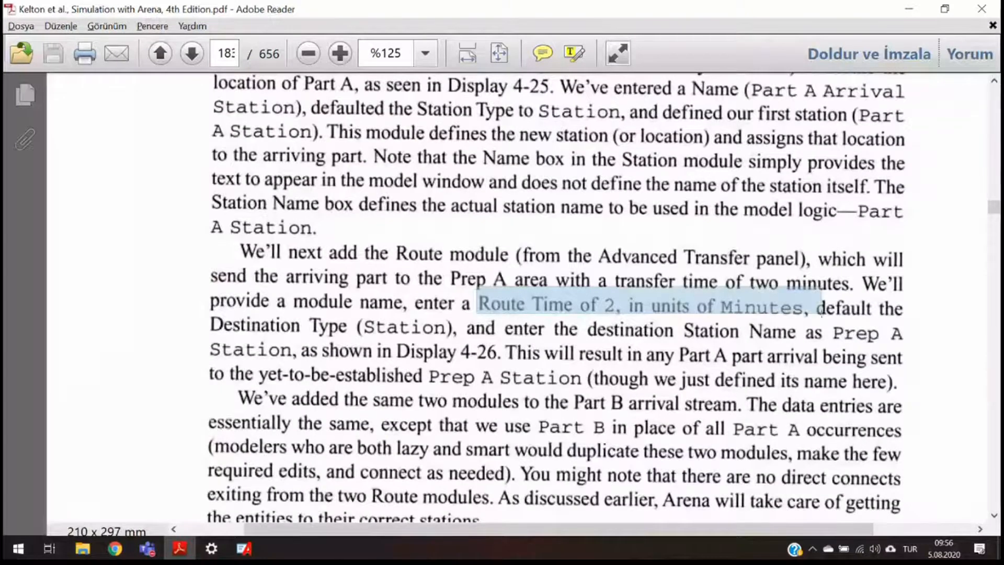
pyautogui.moveTo(822, 314); pyautogui.dragTo(811, 327)
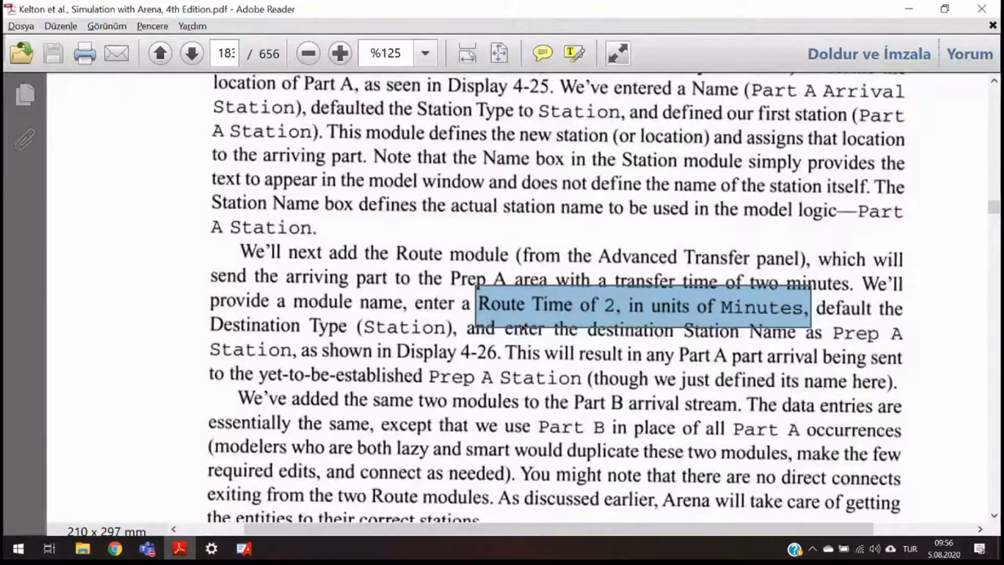
pyautogui.click(533, 298)
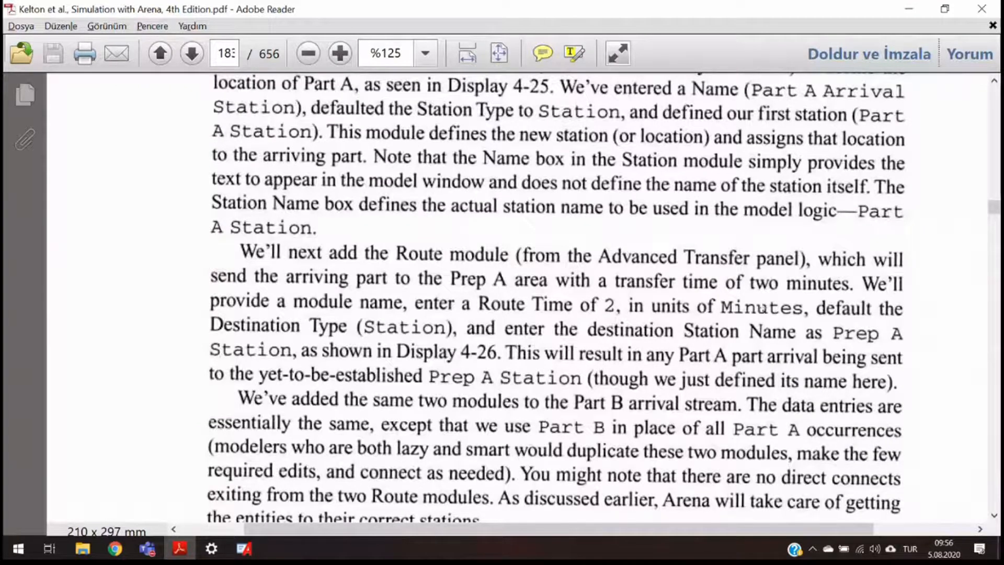
# - Move the Part A Arrive module and its Assign Part A module to the left
pyautogui.click(243, 549)
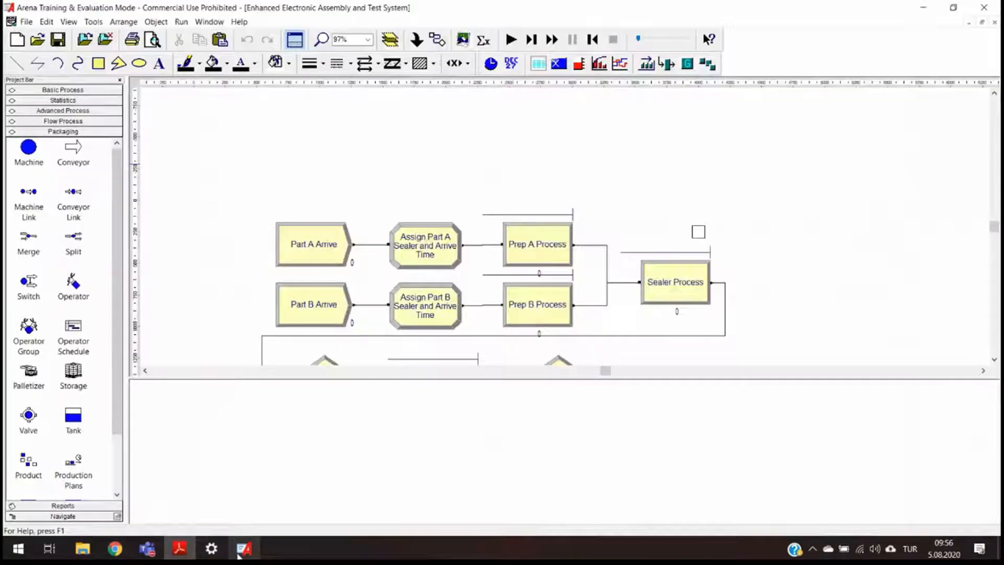
pyautogui.scroll(1, 490, 297)
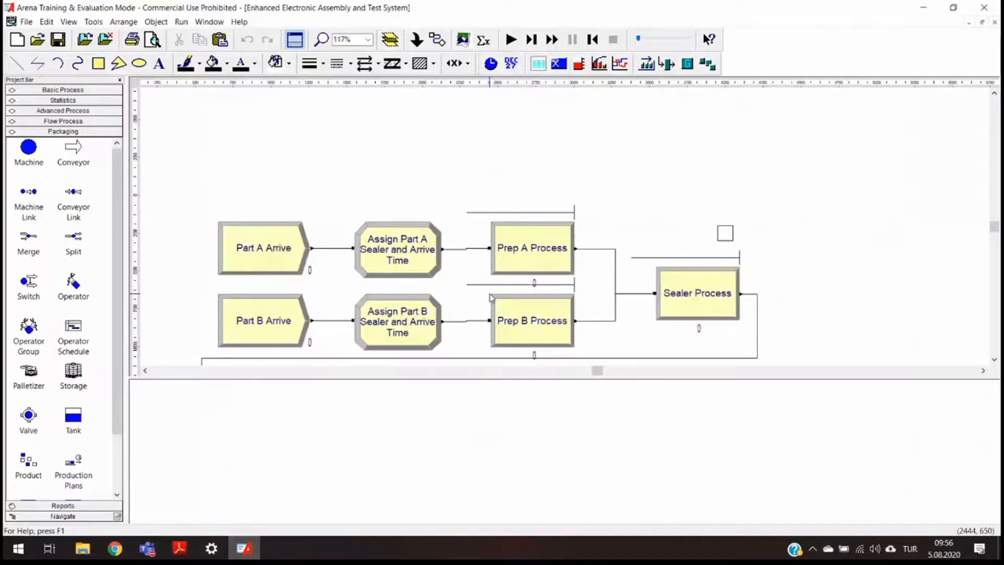
pyautogui.scroll(2, 491, 297)
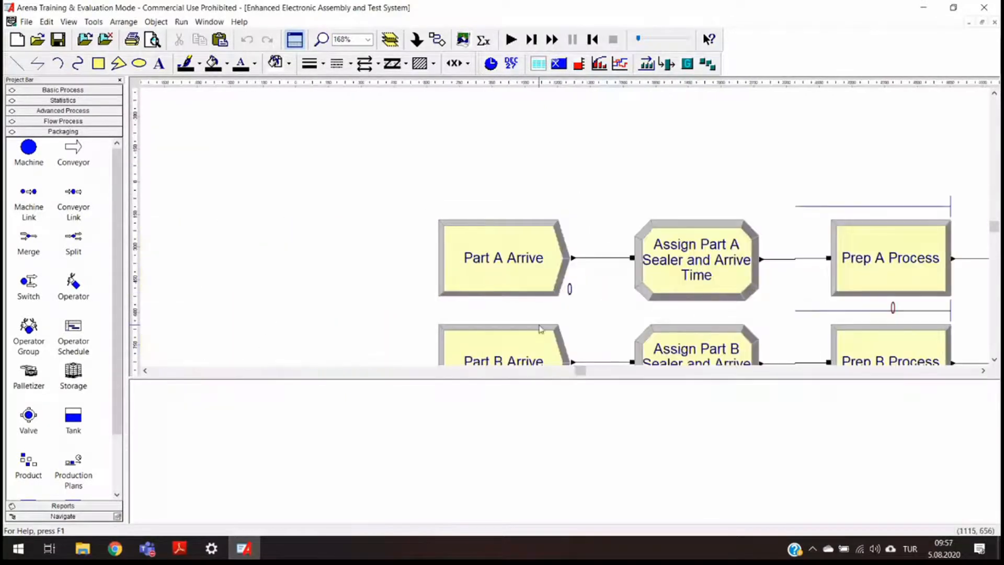
pyautogui.moveTo(518, 272); pyautogui.dragTo(332, 266)
pyautogui.moveTo(686, 293); pyautogui.dragTo(511, 276)
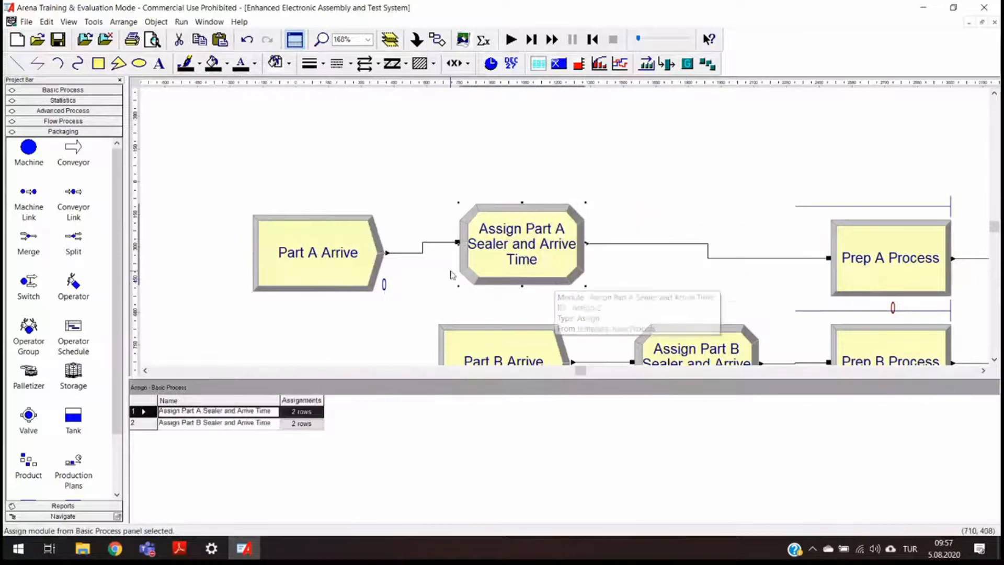
pyautogui.click(323, 260)
pyautogui.moveTo(323, 260); pyautogui.dragTo(323, 260)
pyautogui.moveTo(524, 264); pyautogui.dragTo(491, 263)
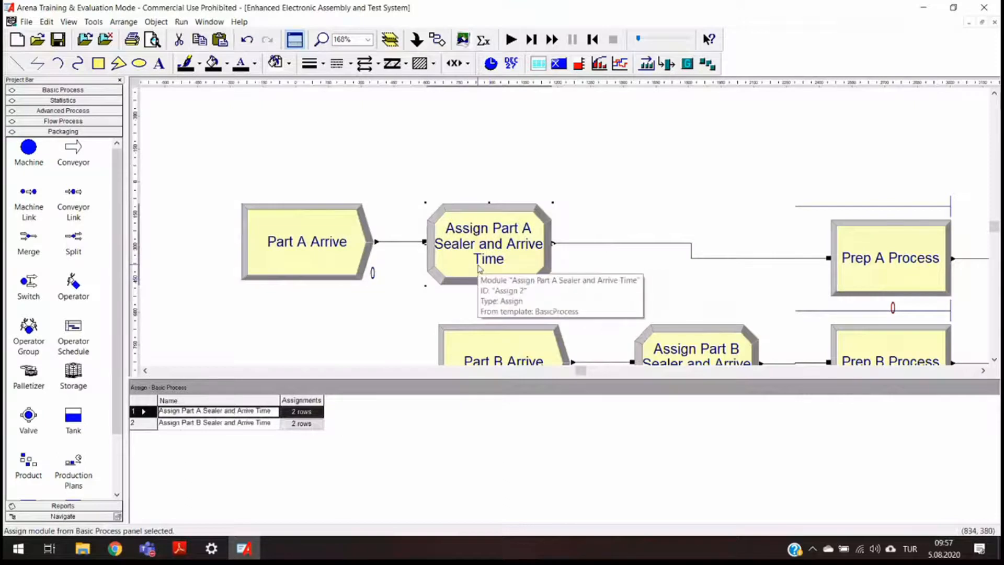
# - Inspect the assignments of the Assign Part A Sealer and Arrive Time module
pyautogui.doubleClick(476, 269)
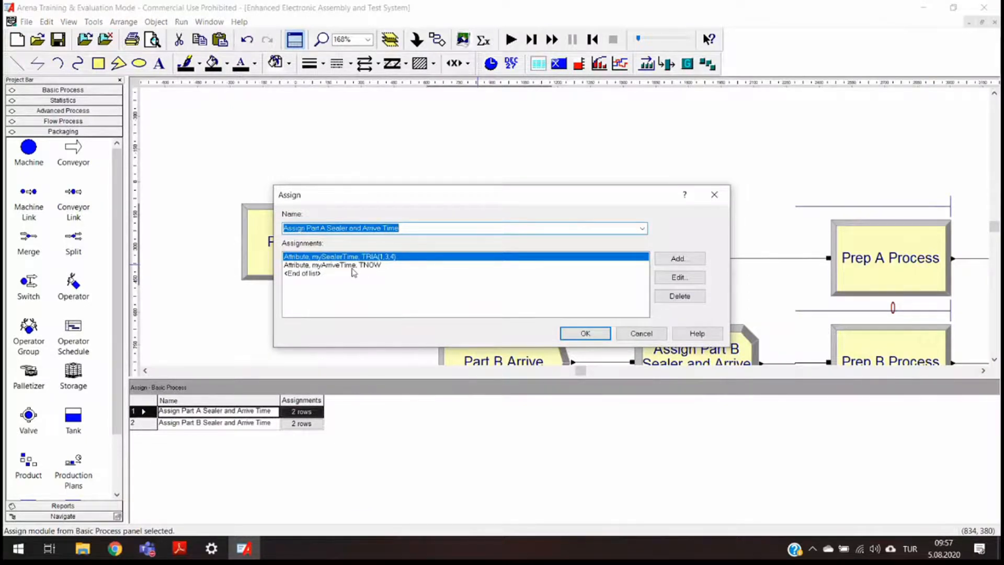
pyautogui.click(713, 195)
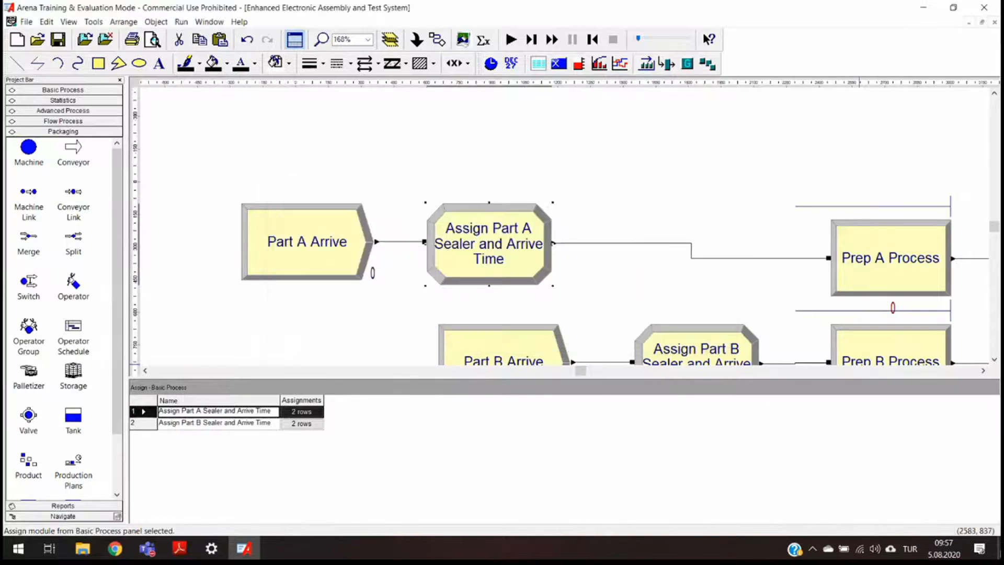
pyautogui.click(999, 554)
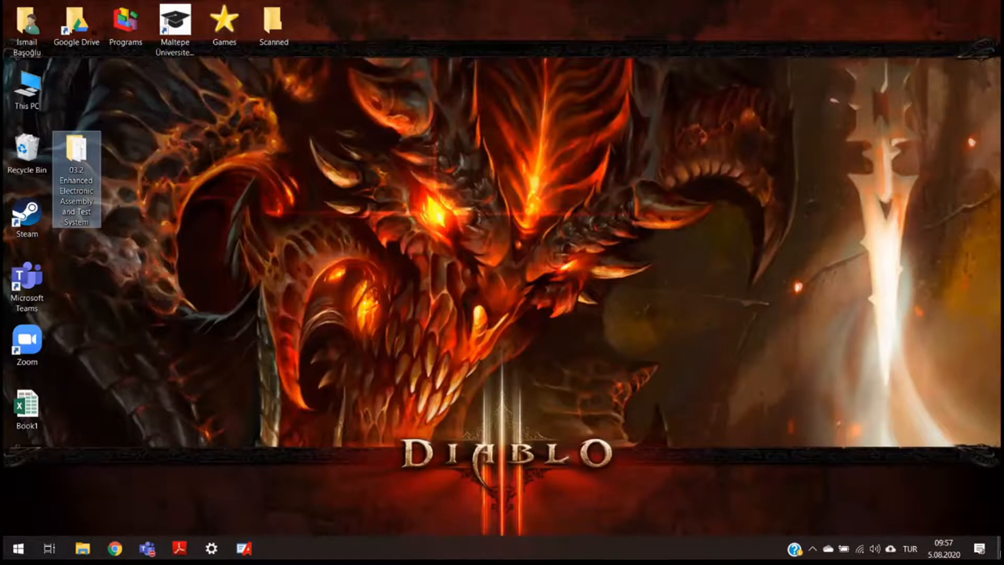
pyautogui.rightClick(526, 67)
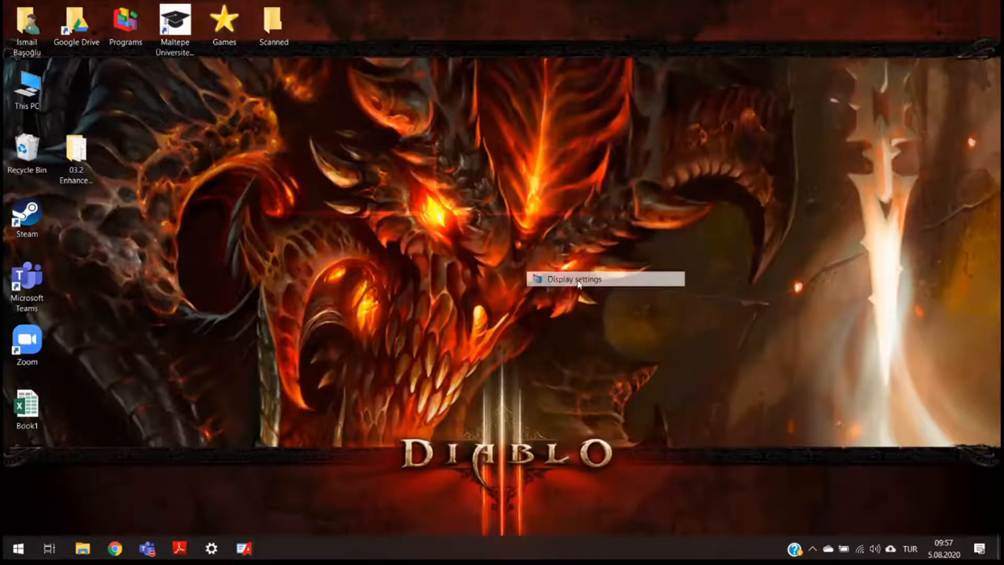
pyautogui.click(577, 280)
pyautogui.click(330, 418)
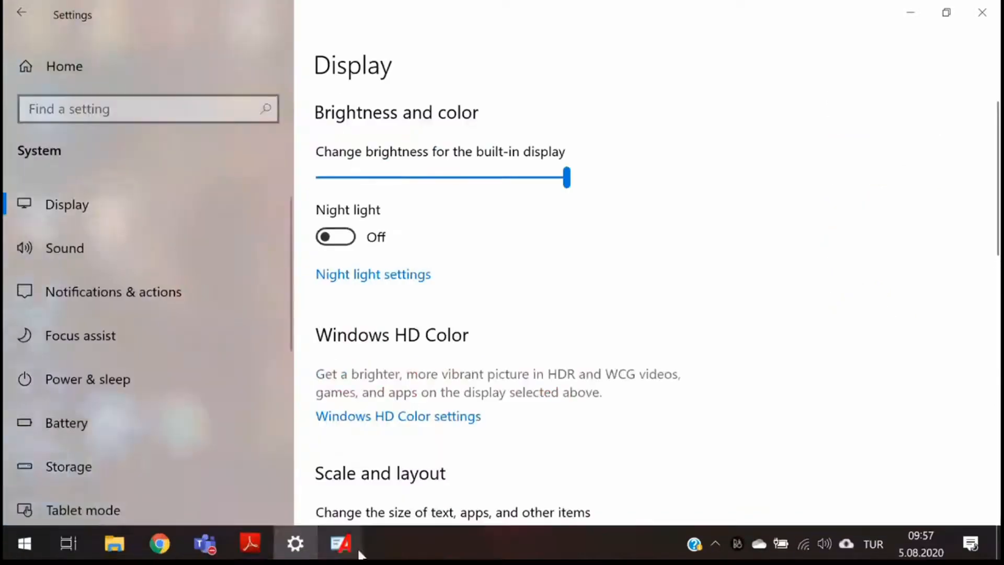
pyautogui.click(347, 549)
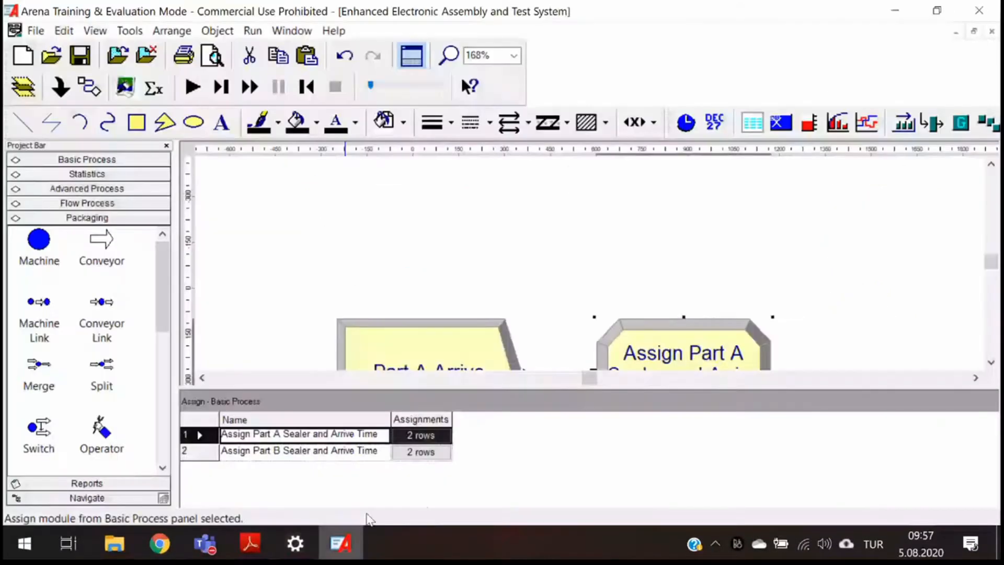
# - Review the attribute assignments in the Assign Part A Sealer and Arrive Time dialog without changes
pyautogui.doubleClick(723, 343)
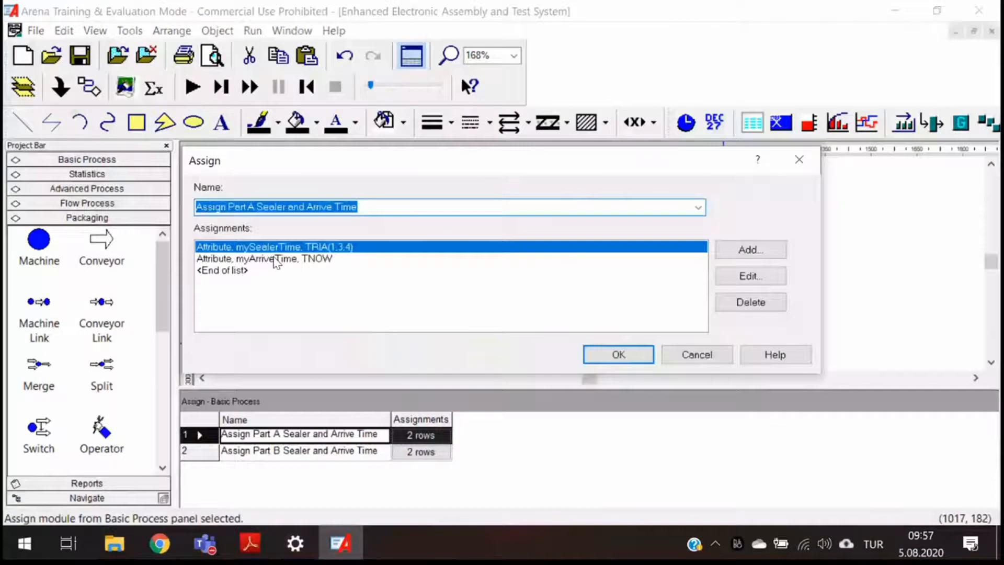
pyautogui.click(276, 258)
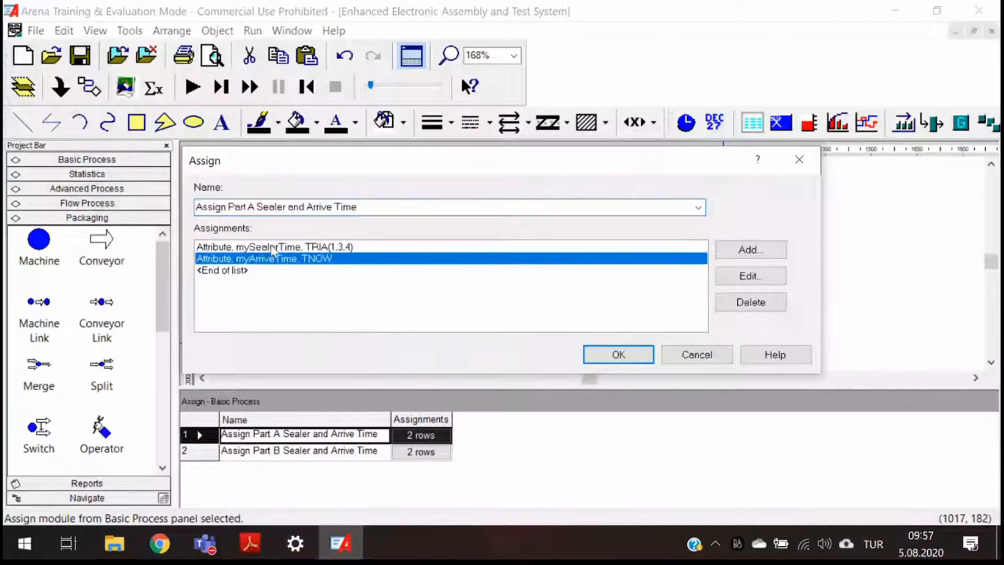
pyautogui.click(272, 250)
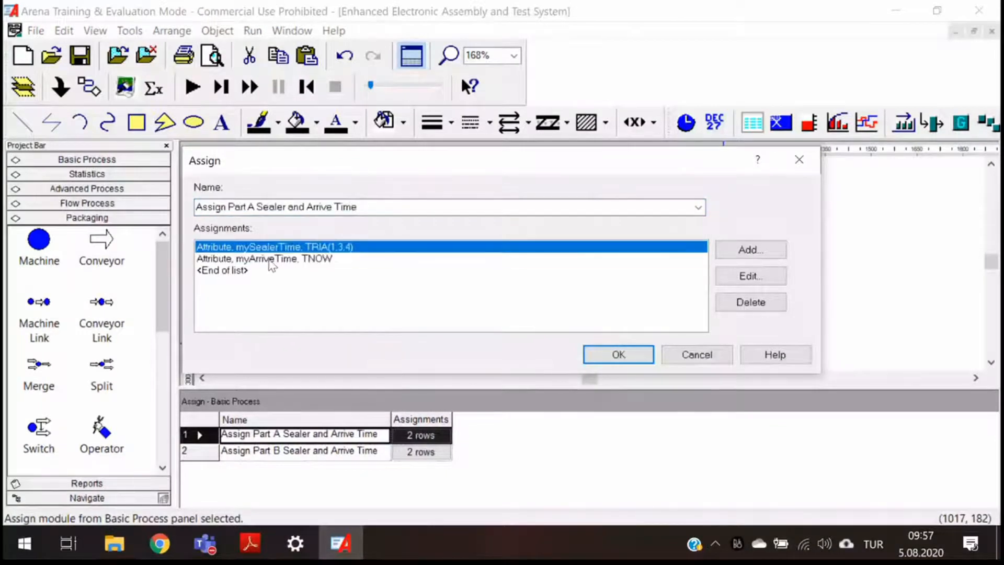
pyautogui.click(804, 165)
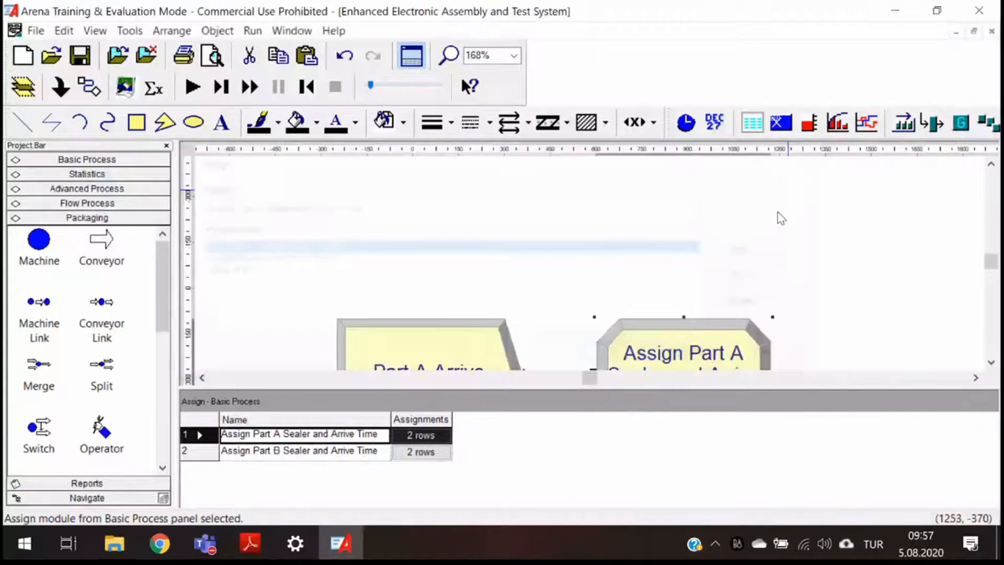
# - Delete the connection between Assign Part A Sealer and Arrive Time and Prep A Process
pyautogui.moveTo(588, 382)
pyautogui.mouseDown()
pyautogui.moveTo(613, 388)
pyautogui.moveTo(603, 384)
pyautogui.mouseUp()
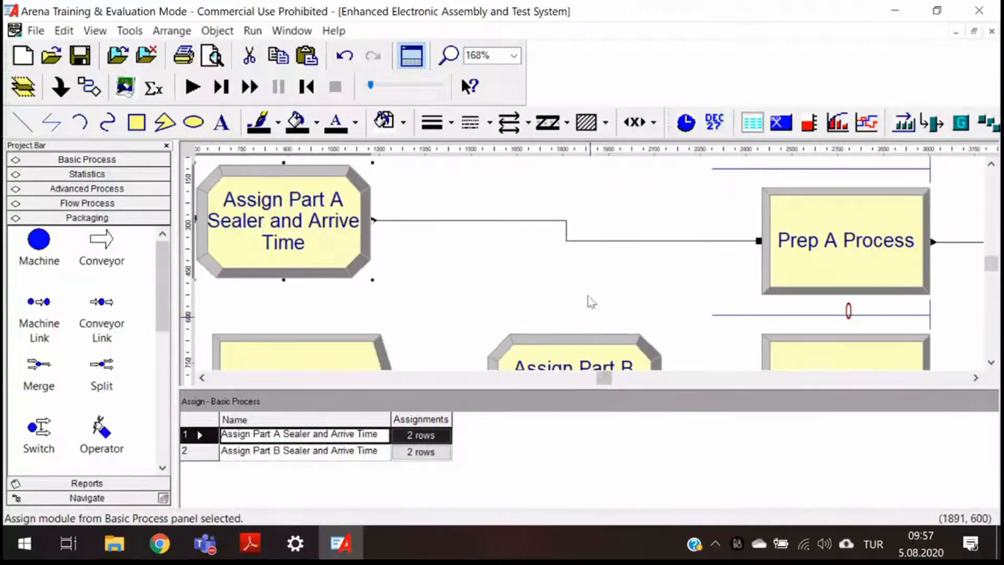
pyautogui.click(588, 241)
pyautogui.press('Delete')
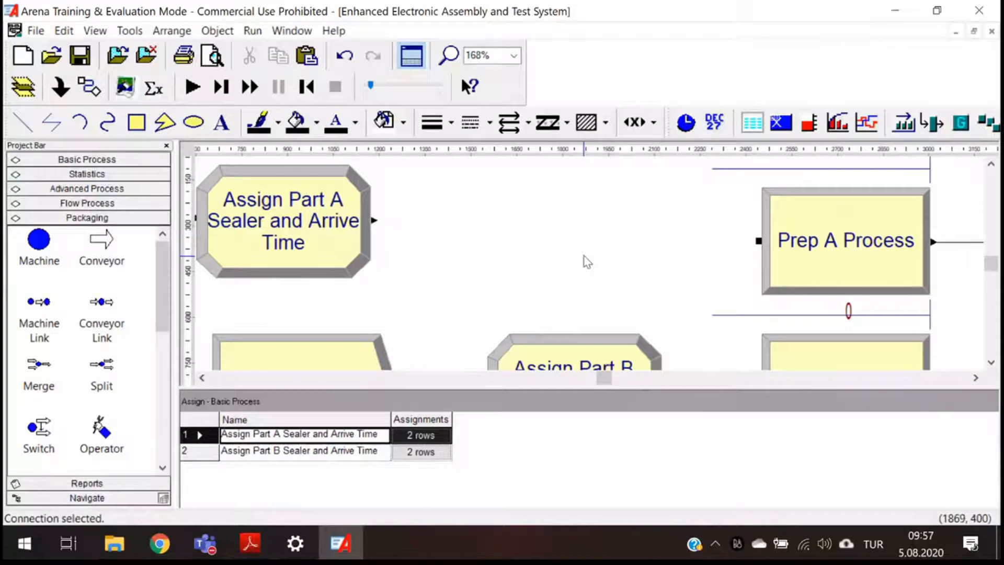
pyautogui.scroll(-1, 587, 261)
pyautogui.scroll(-3, 588, 261)
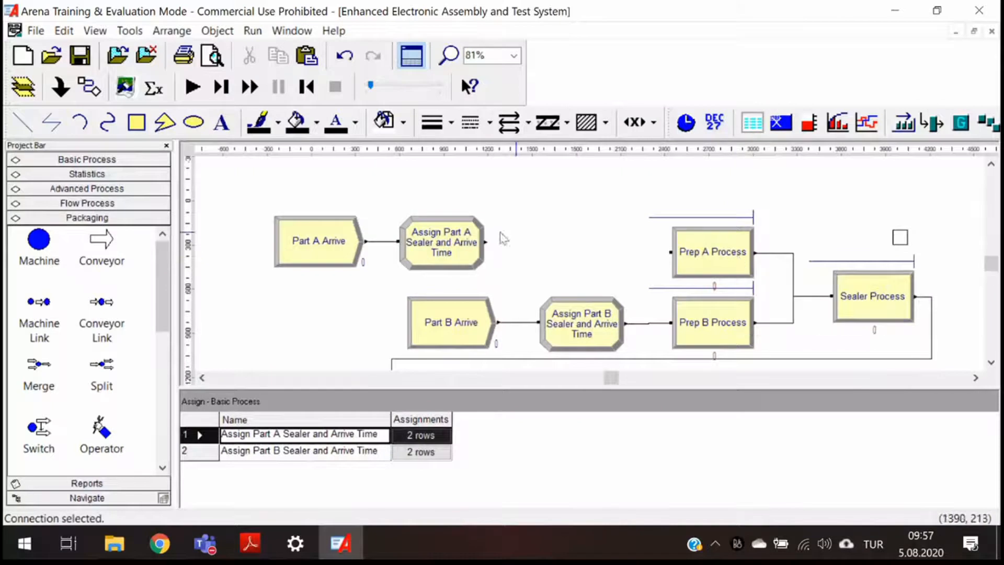
# - Move the Part A Arrive and Assign Part A Sealer and Arrive Time modules up to the flowchart's top-left corner
pyautogui.moveTo(329, 251); pyautogui.dragTo(270, 229)
pyautogui.moveTo(442, 253); pyautogui.dragTo(361, 229)
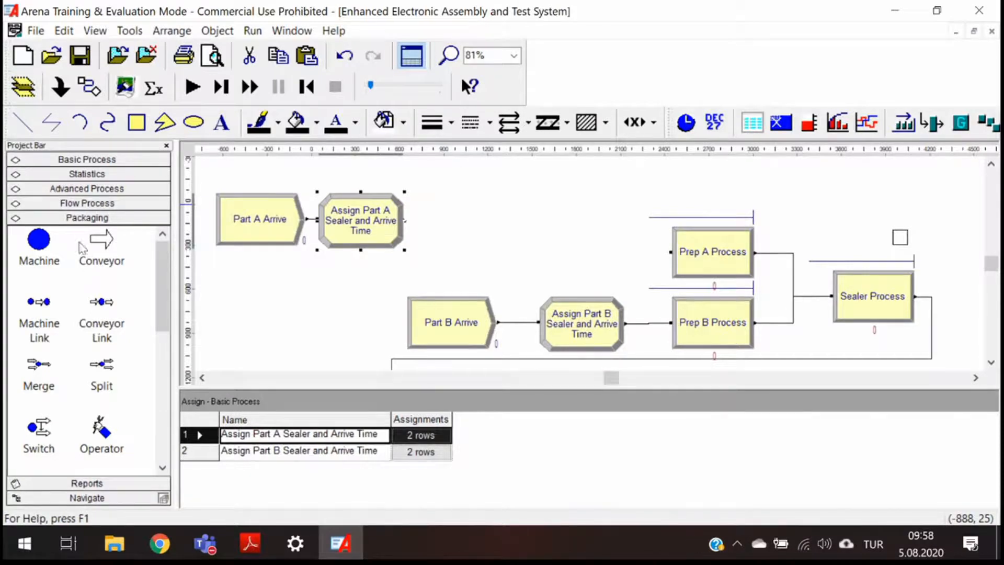
# - Attach the AdvancedTransfer.tpo template panel to the project
pyautogui.click(36, 31)
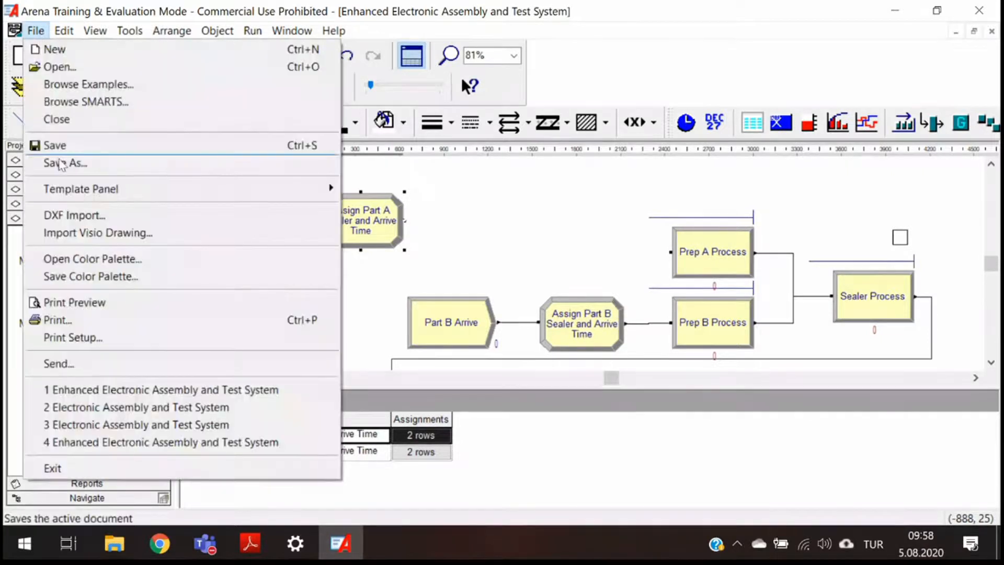
pyautogui.moveTo(77, 195)
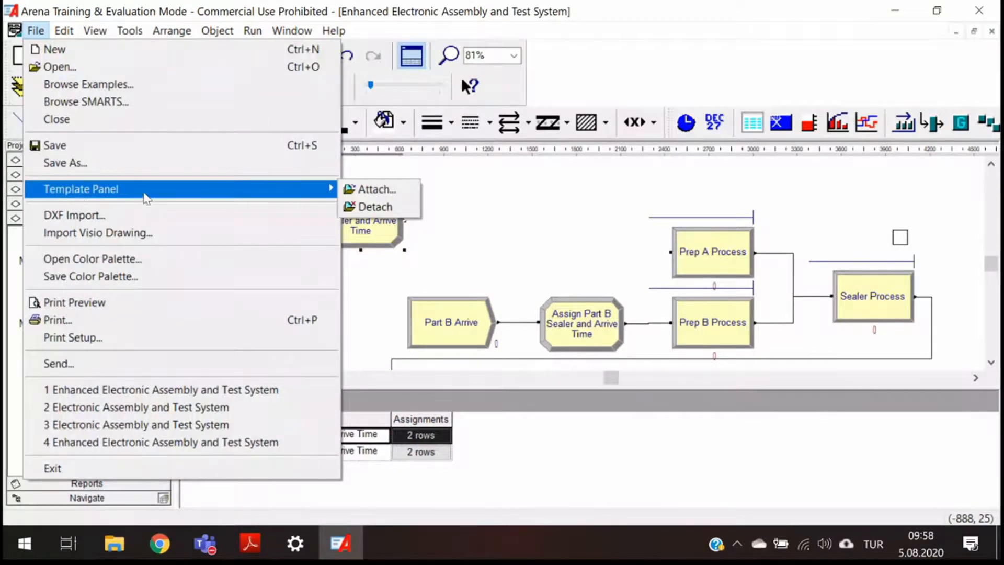
pyautogui.click(373, 189)
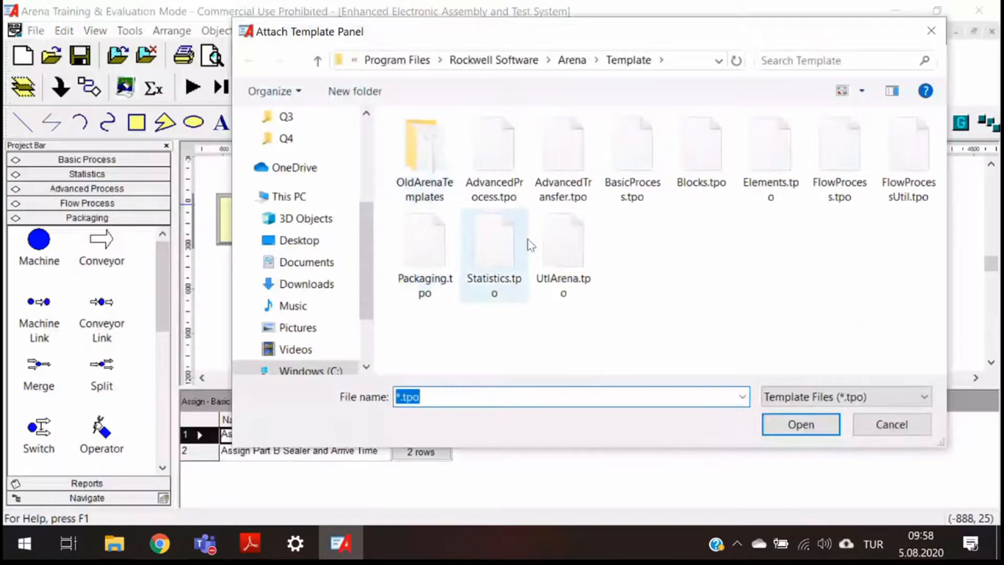
pyautogui.click(574, 159)
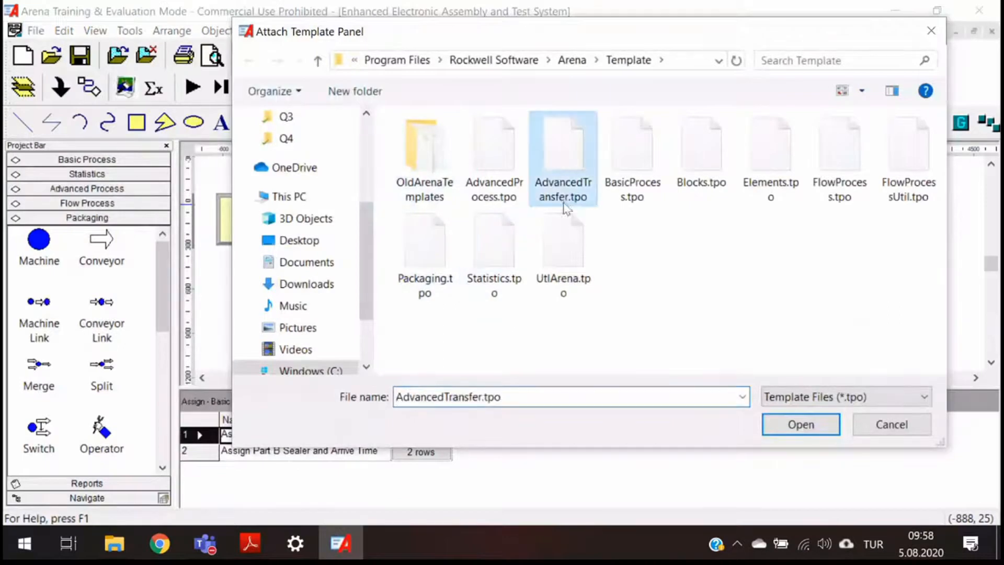
pyautogui.click(808, 427)
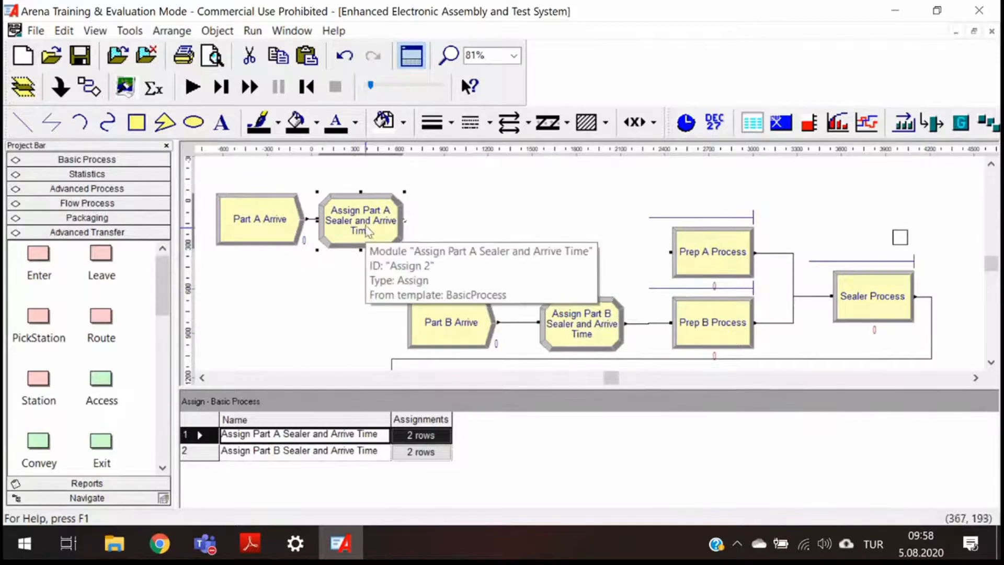
# - Place a Station module right after the Assign Part A Sealer and Arrive Time module
pyautogui.moveTo(45, 387); pyautogui.dragTo(81, 403)
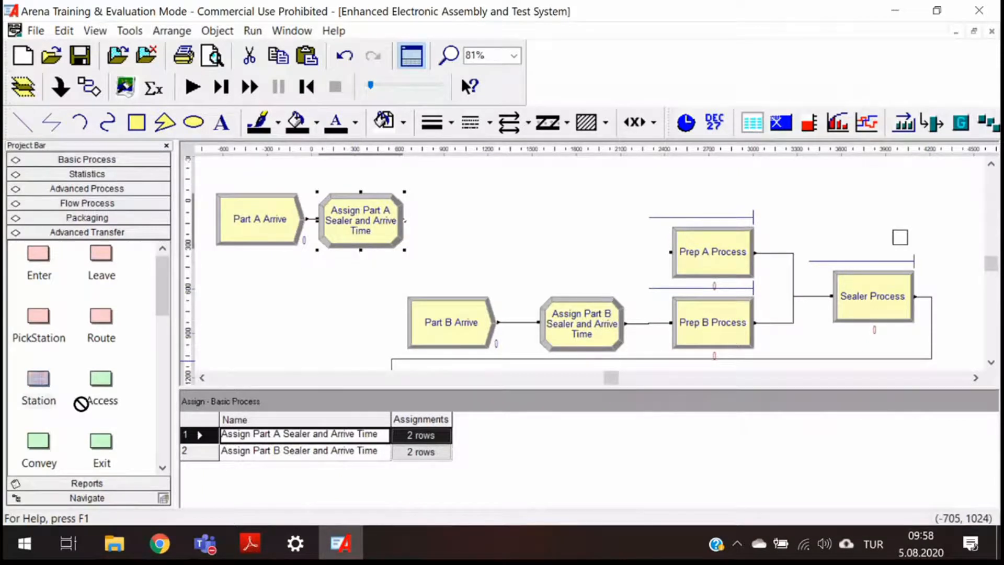
pyautogui.moveTo(81, 403); pyautogui.dragTo(427, 232)
pyautogui.click(427, 232)
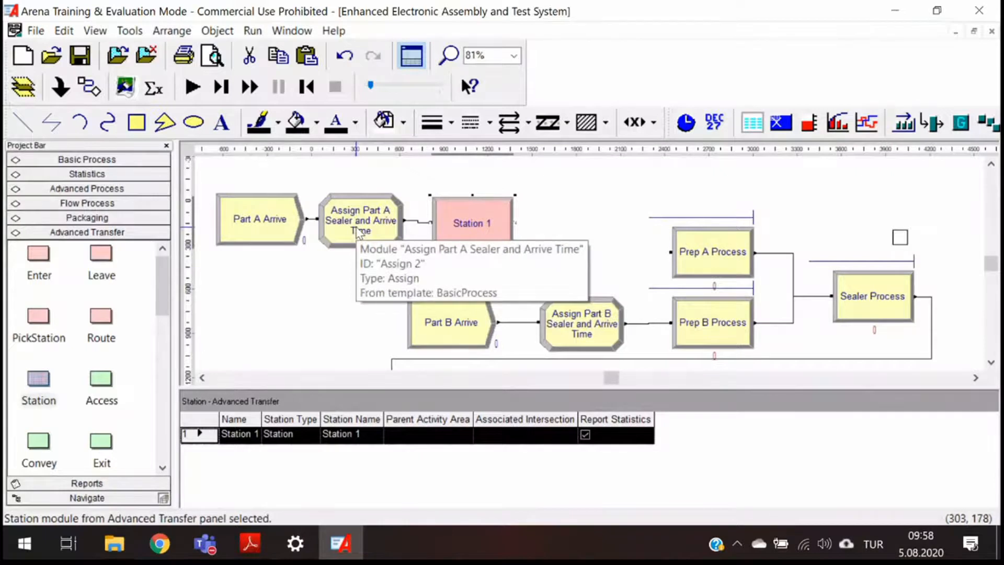
# - Name the new Station module Part A Arrival Station and set its station name to Part A Station
pyautogui.doubleClick(473, 230)
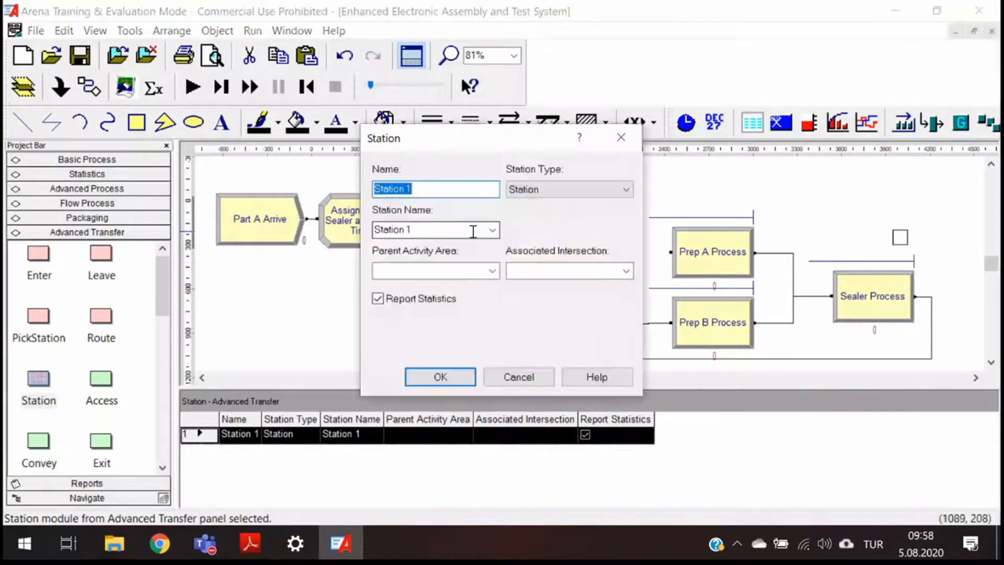
pyautogui.write('Par')
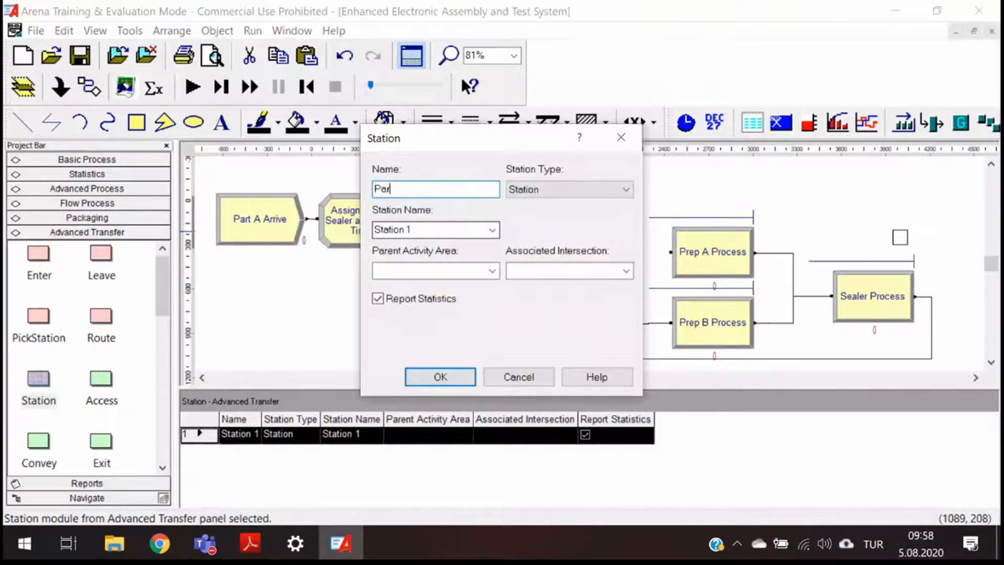
pyautogui.write('t A Arrival Stati')
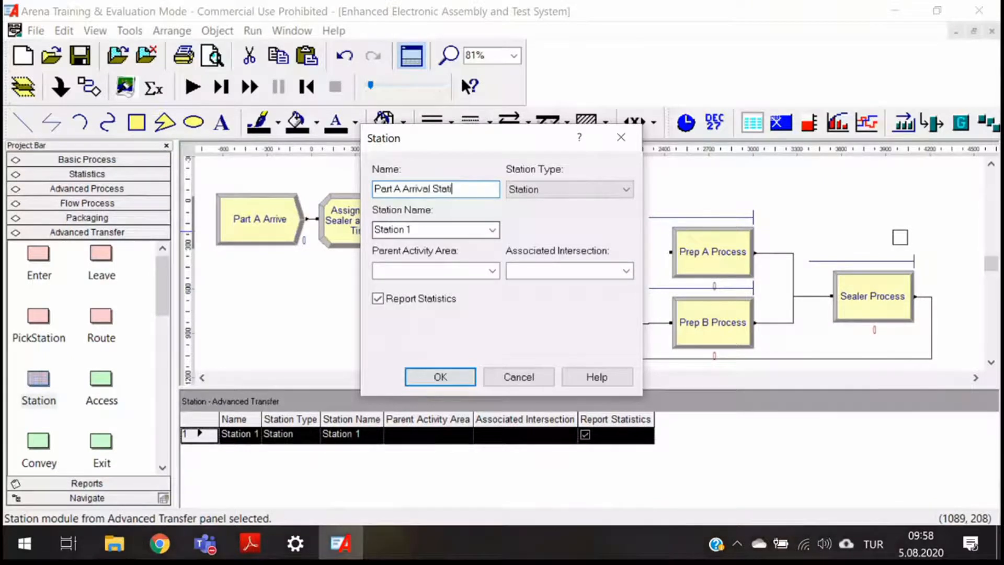
pyautogui.write('on')
pyautogui.click(554, 190)
pyautogui.click(542, 189)
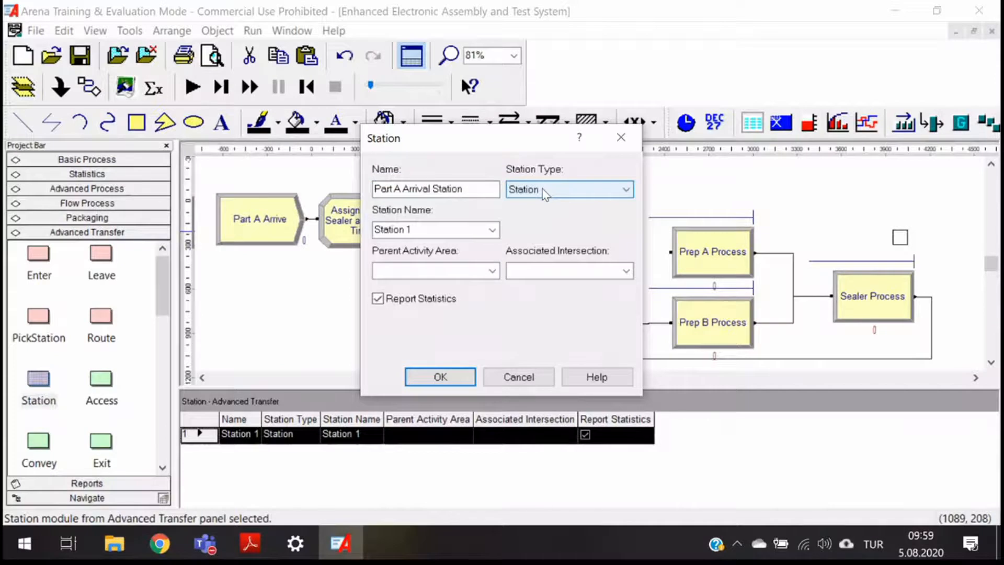
pyautogui.press('Tab')
pyautogui.write('Part A Station')
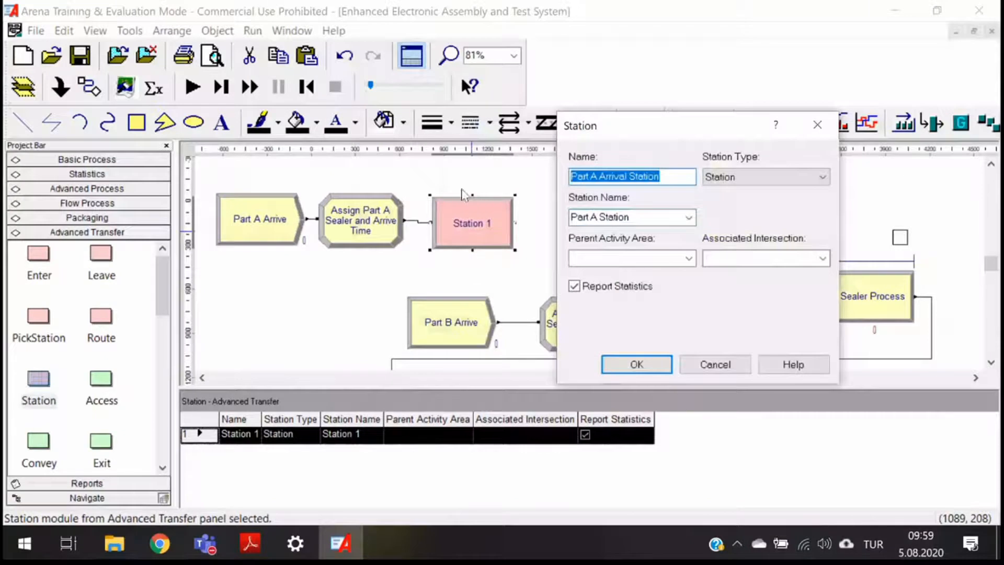
pyautogui.click(651, 372)
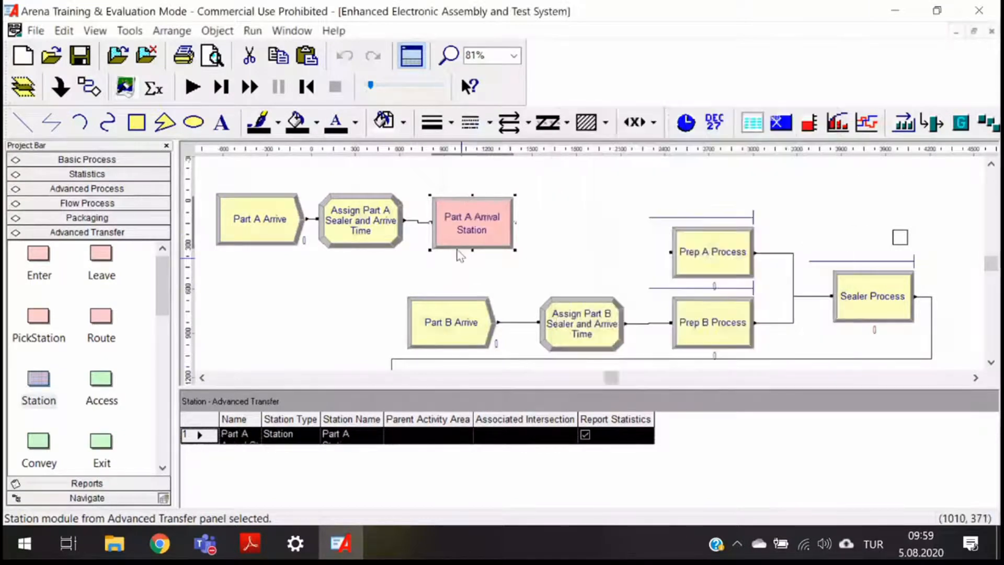
# - Change the station's station name to Part A Arrival Station
pyautogui.doubleClick(486, 230)
pyautogui.moveTo(500, 139); pyautogui.dragTo(643, 131)
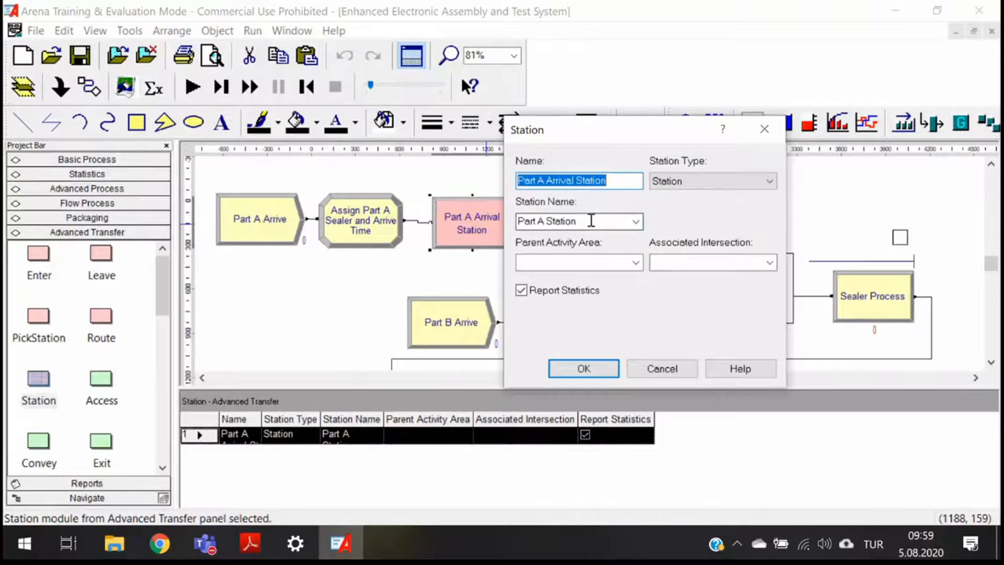
pyautogui.click(549, 221)
pyautogui.click(549, 222)
pyautogui.write('Arri')
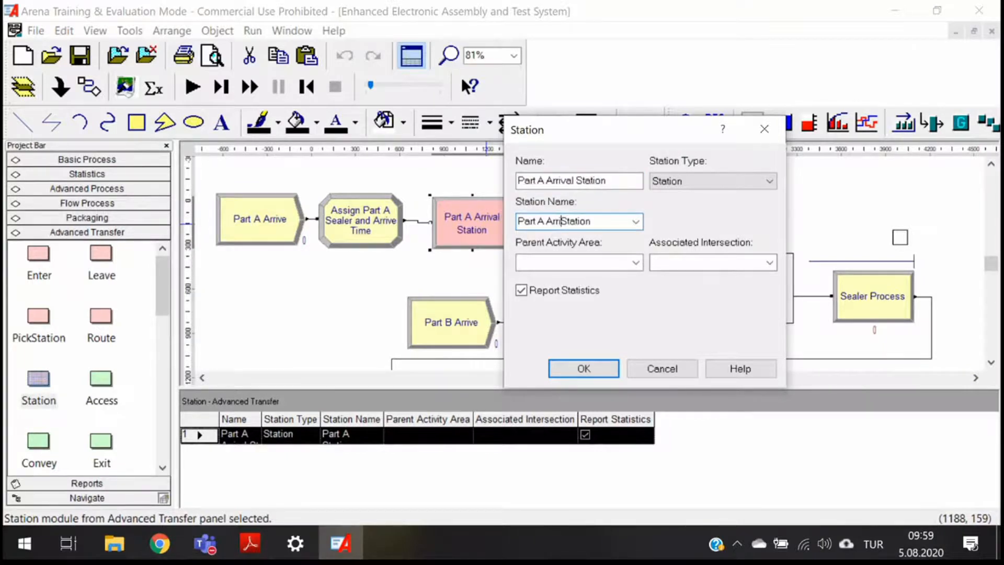
pyautogui.write('val')
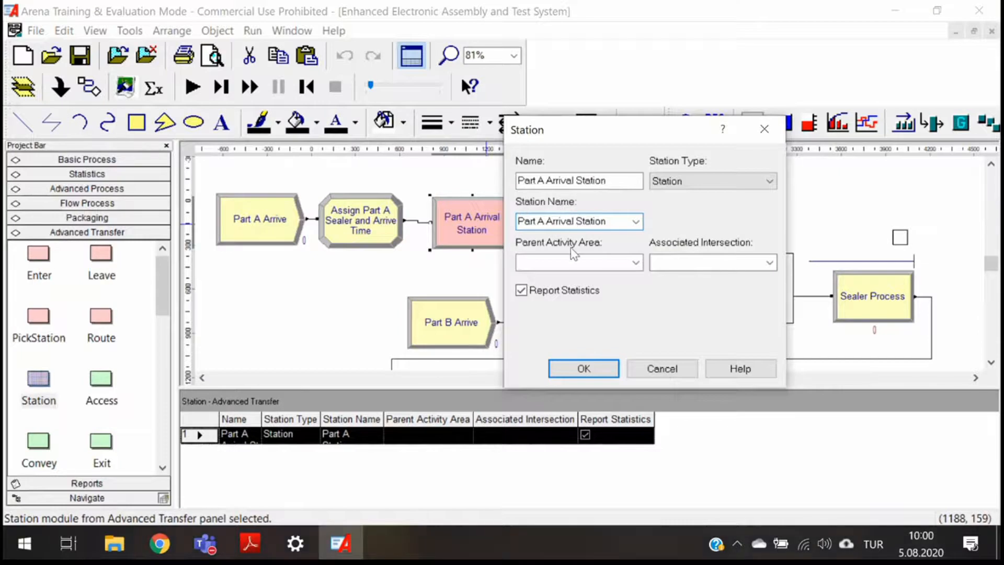
pyautogui.click(583, 368)
# - Set the station's station name back to Part A Station
pyautogui.doubleClick(470, 198)
pyautogui.press('Tab')
pyautogui.press('Tab')
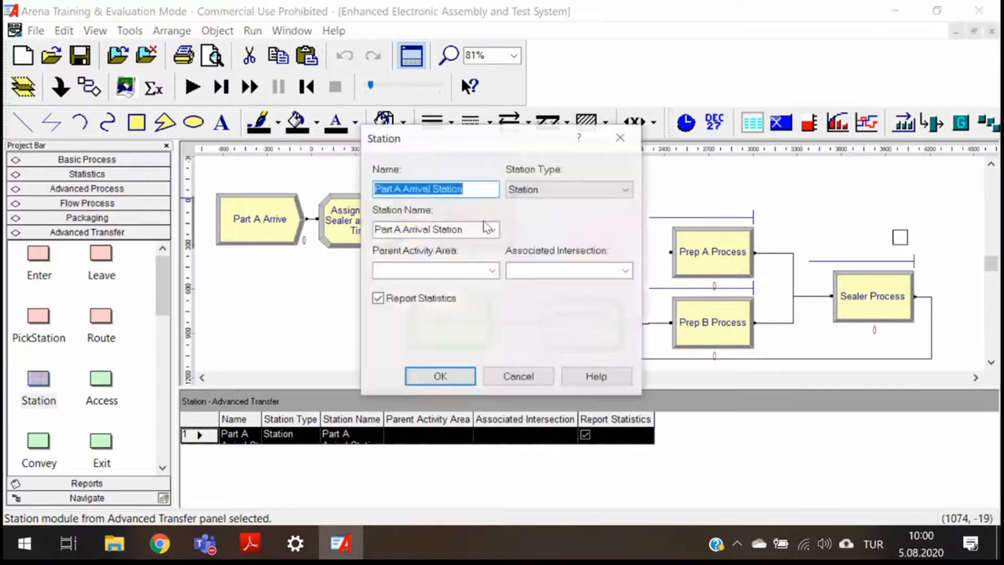
pyautogui.hotkey('ctrl', 'Left')
pyautogui.hotkey('ctrl', 'shift', 'Left')
pyautogui.press('BackSpace')
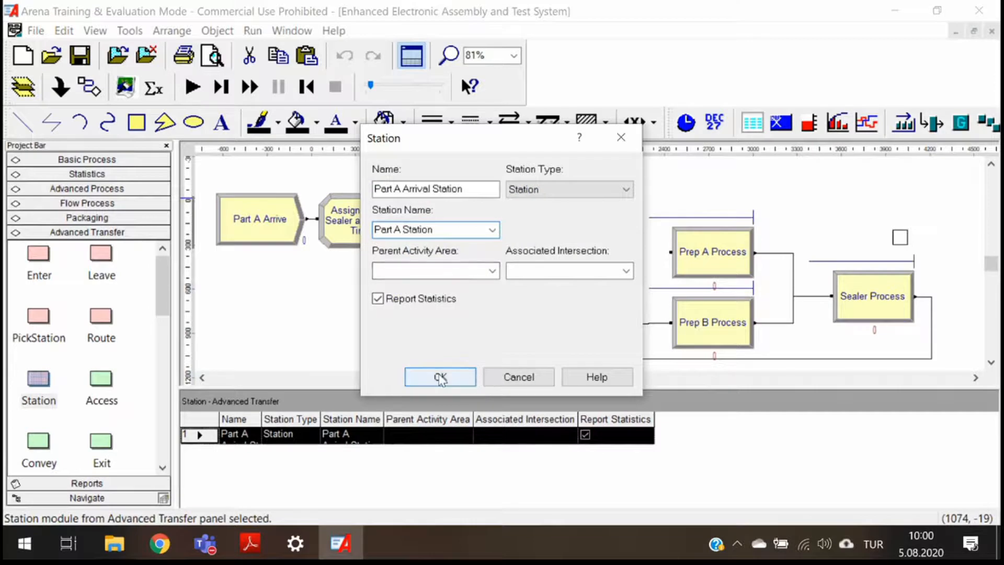
pyautogui.click(341, 543)
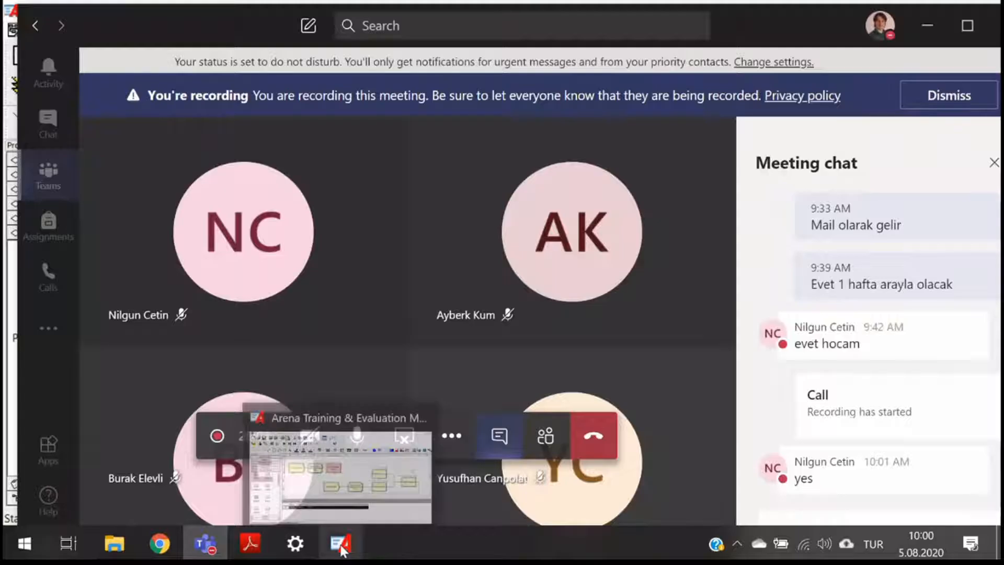
pyautogui.click(340, 544)
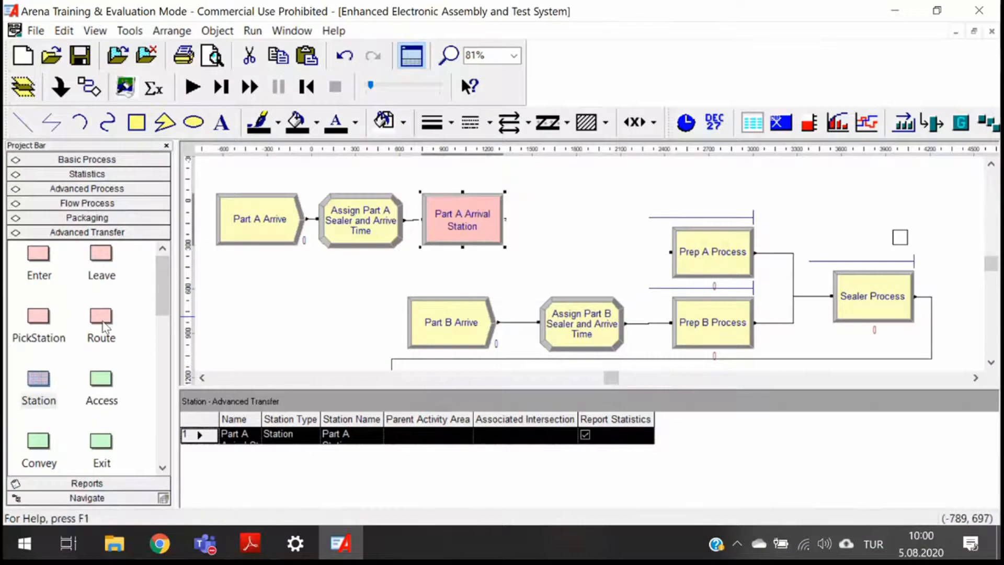
# - Place a Route module after Part A Arrival Station, name it Route to Prep A, and set a 2 minute route time
pyautogui.moveTo(103, 327); pyautogui.dragTo(553, 225)
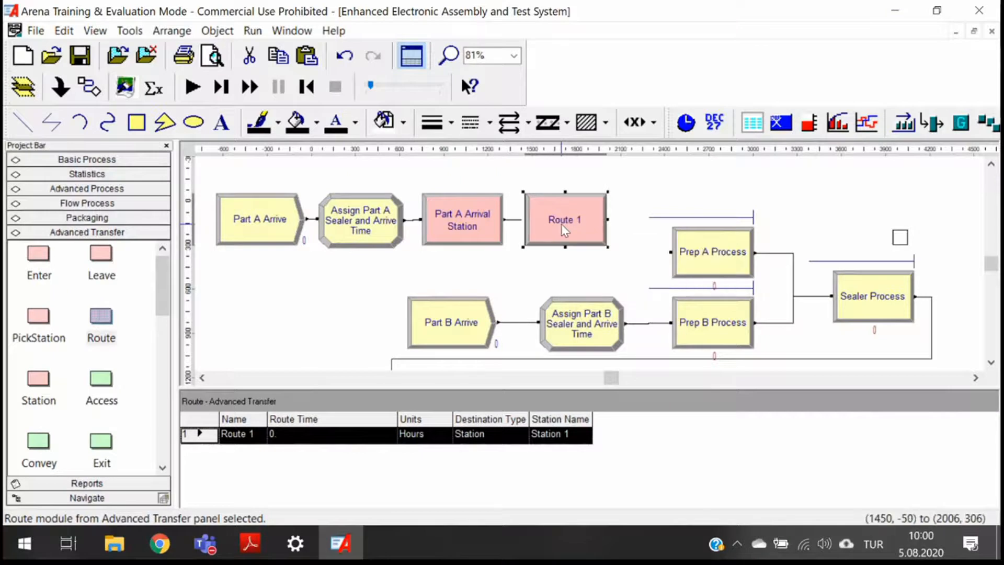
pyautogui.doubleClick(560, 224)
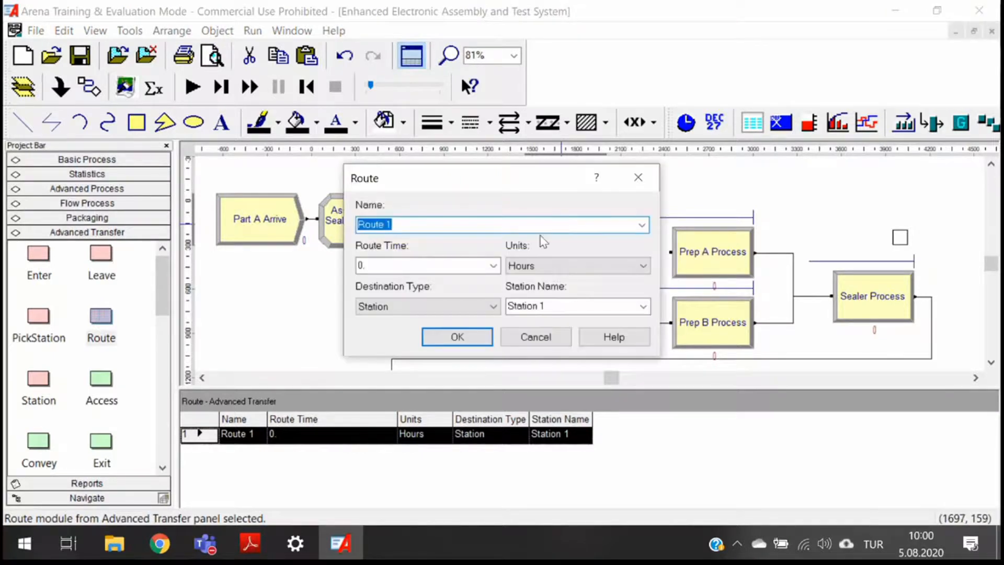
pyautogui.press('BackSpace')
pyautogui.write('Route to Prep A')
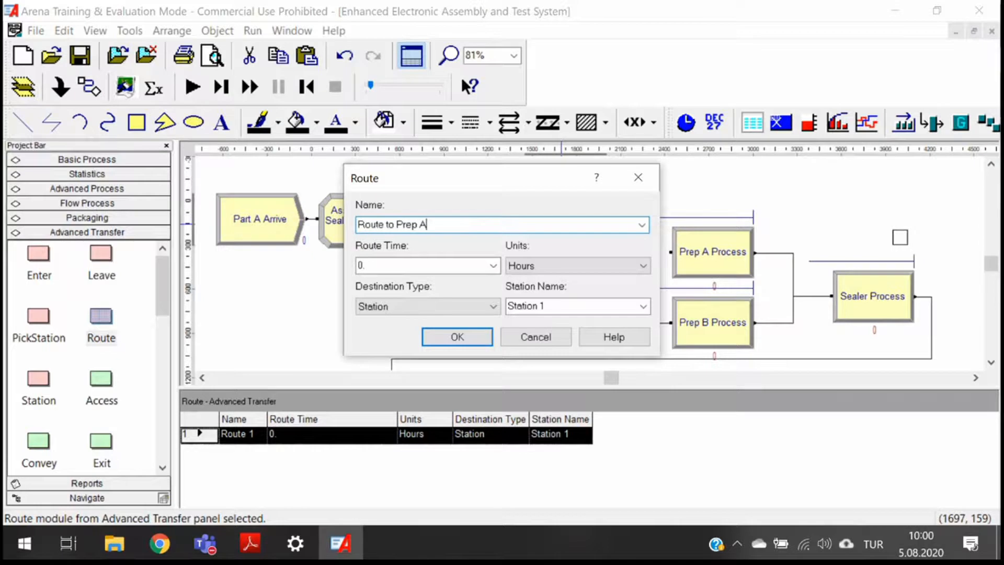
pyautogui.click(432, 266)
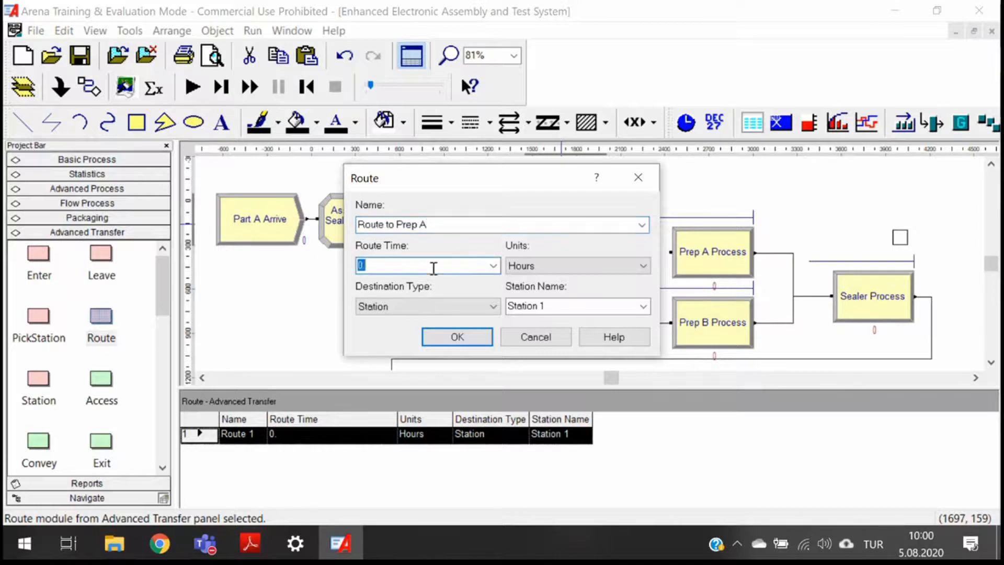
pyautogui.write('2')
pyautogui.click(556, 267)
pyautogui.click(544, 290)
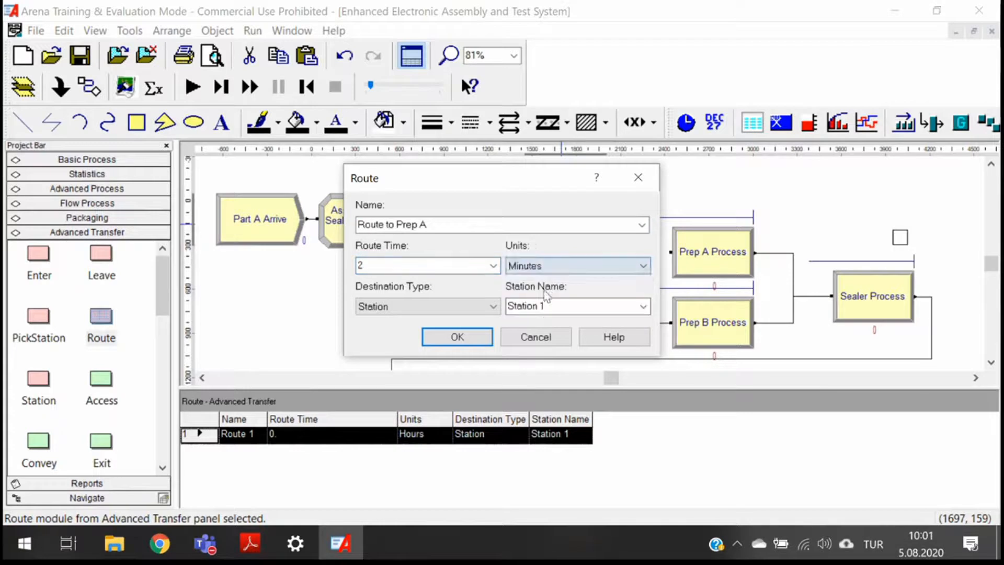
pyautogui.click(493, 266)
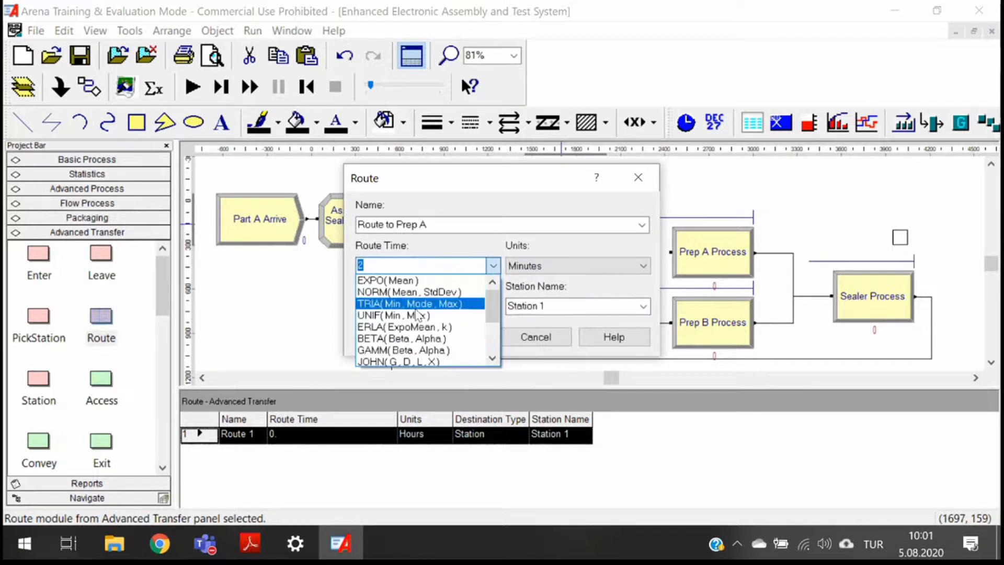
pyautogui.click(422, 269)
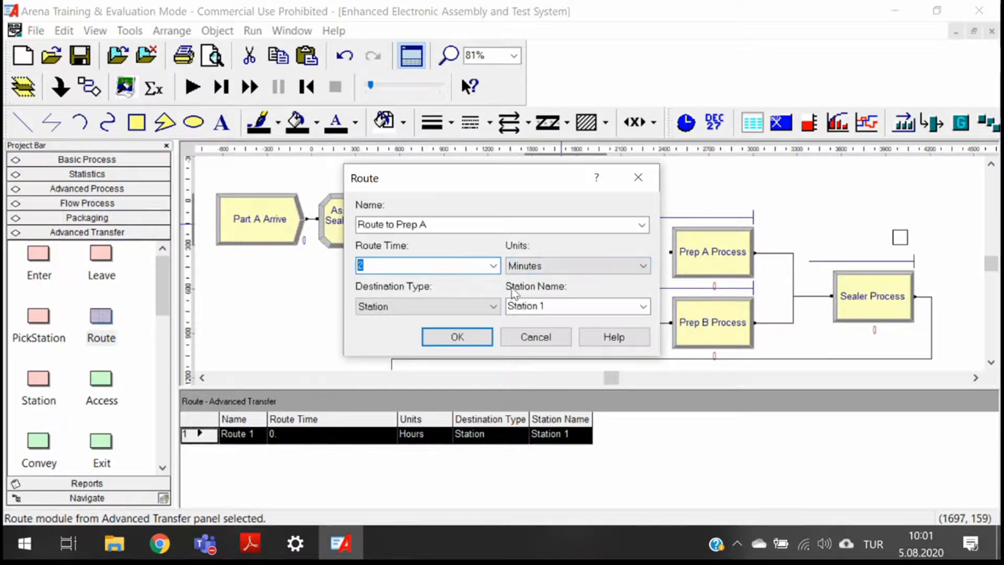
# - Set the route's destination to station Prep A Station and confirm the Route dialog
pyautogui.click(481, 307)
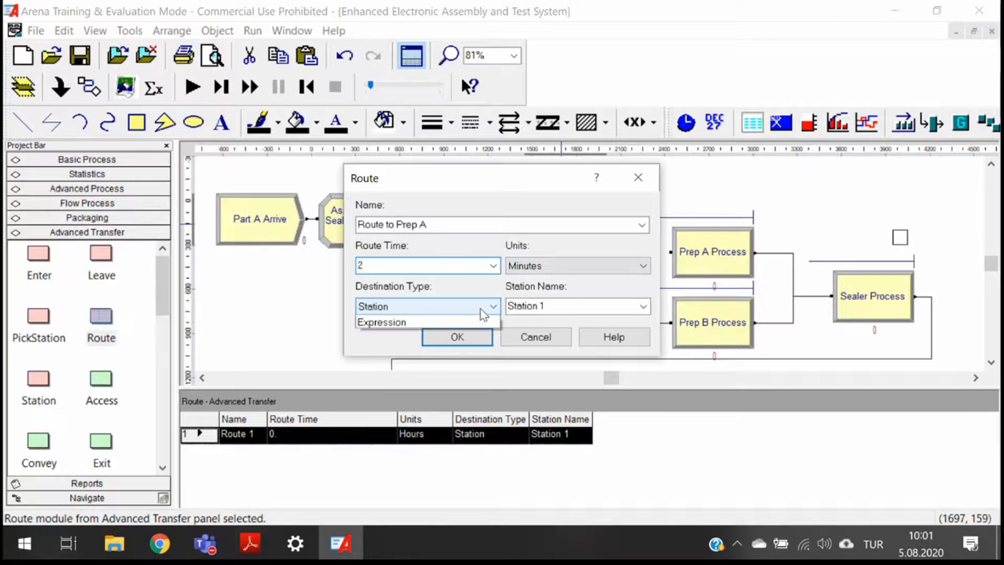
pyautogui.click(445, 321)
pyautogui.moveTo(555, 309); pyautogui.dragTo(511, 311)
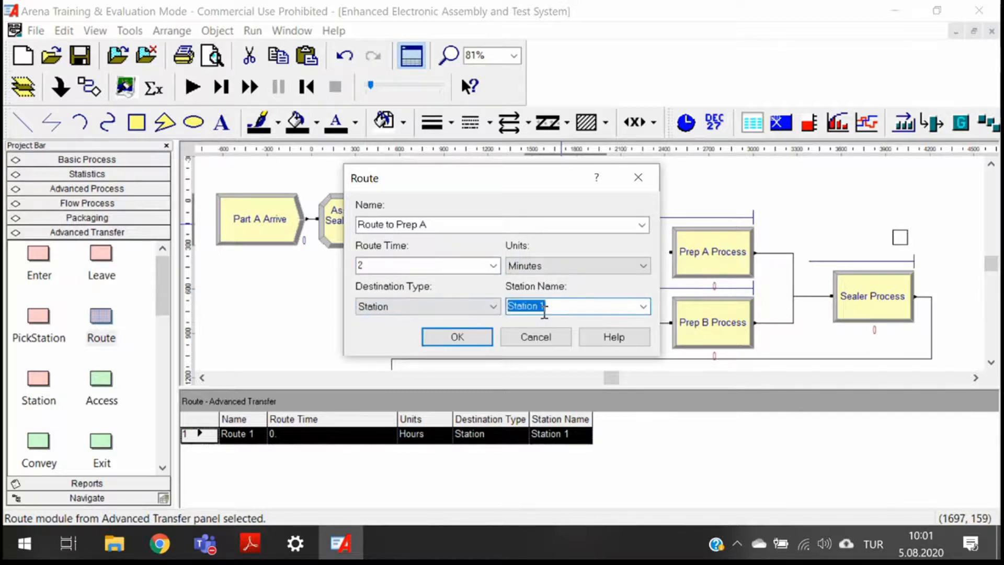
pyautogui.press('BackSpace')
pyautogui.write('Prep A Stat')
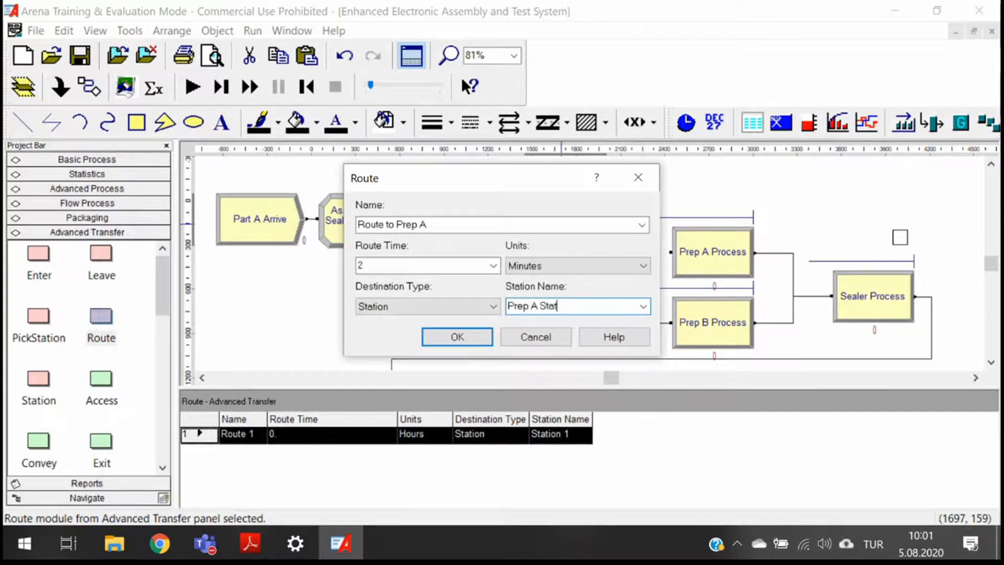
pyautogui.write('ion')
pyautogui.click(470, 339)
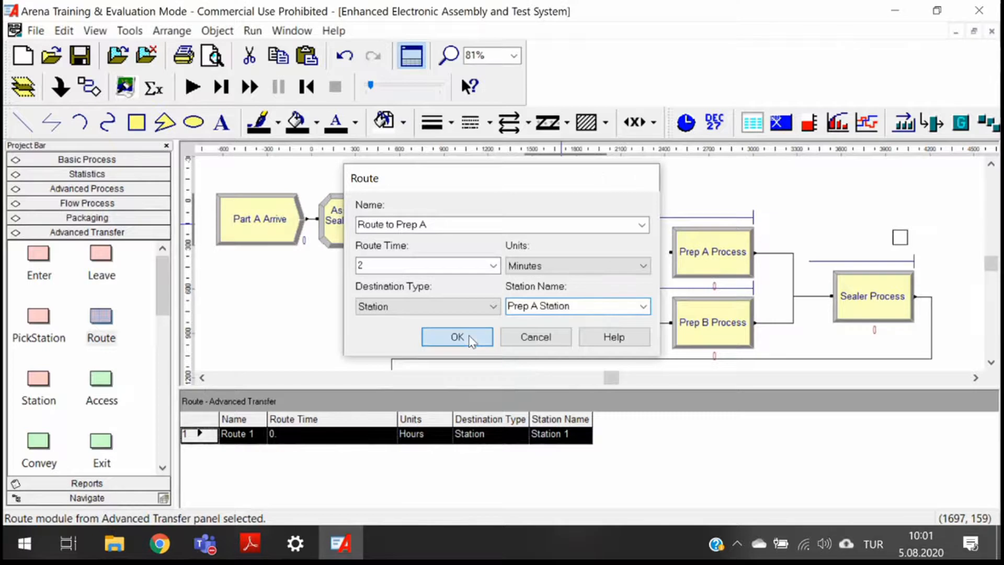
# - Move Prep A Process upward and place a new Station module just before it
pyautogui.moveTo(700, 260); pyautogui.dragTo(773, 205)
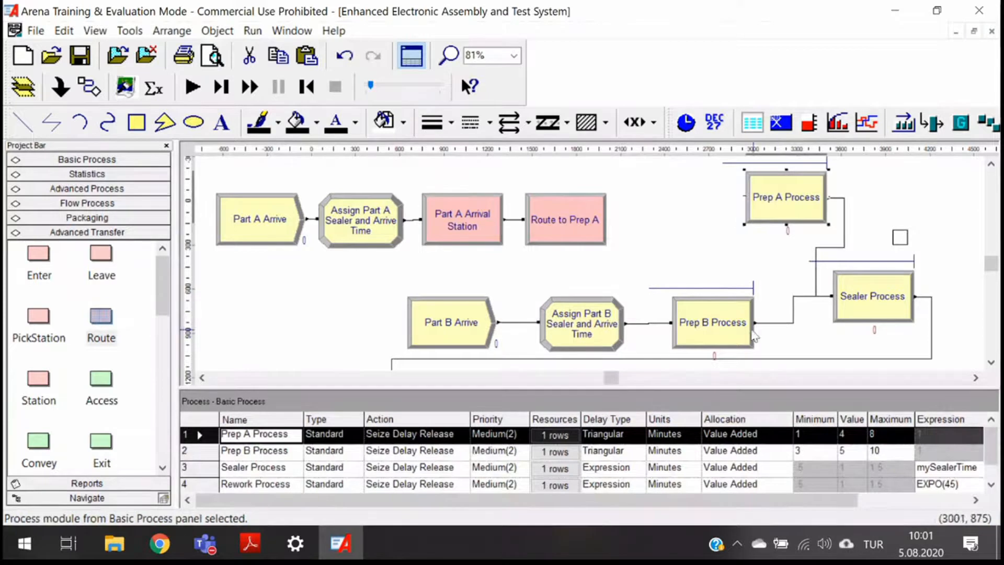
pyautogui.click(776, 329)
pyautogui.click(38, 385)
pyautogui.moveTo(38, 390); pyautogui.dragTo(632, 216)
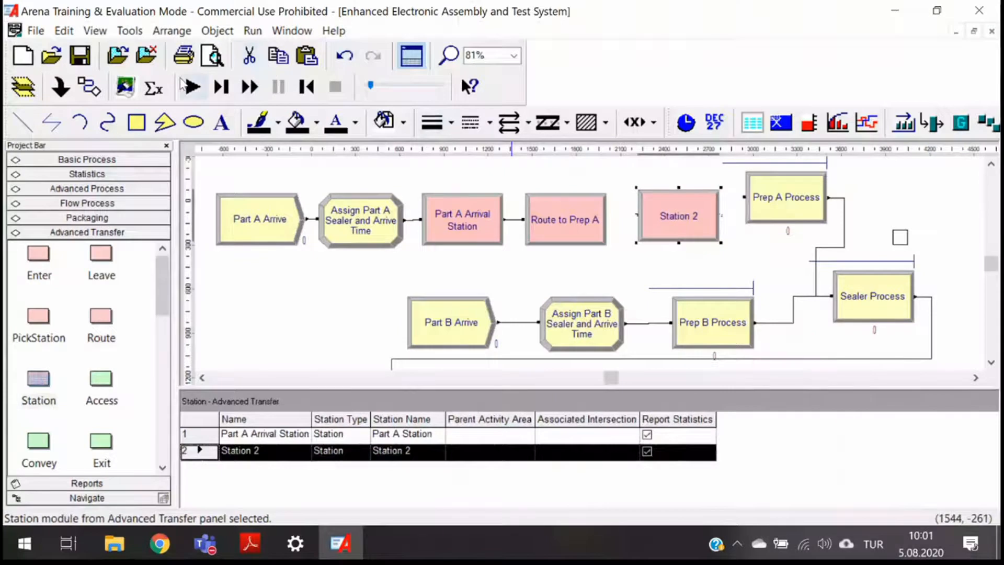
# - Connect the new Station module to Prep A Process
pyautogui.click(90, 88)
pyautogui.click(721, 215)
pyautogui.click(744, 196)
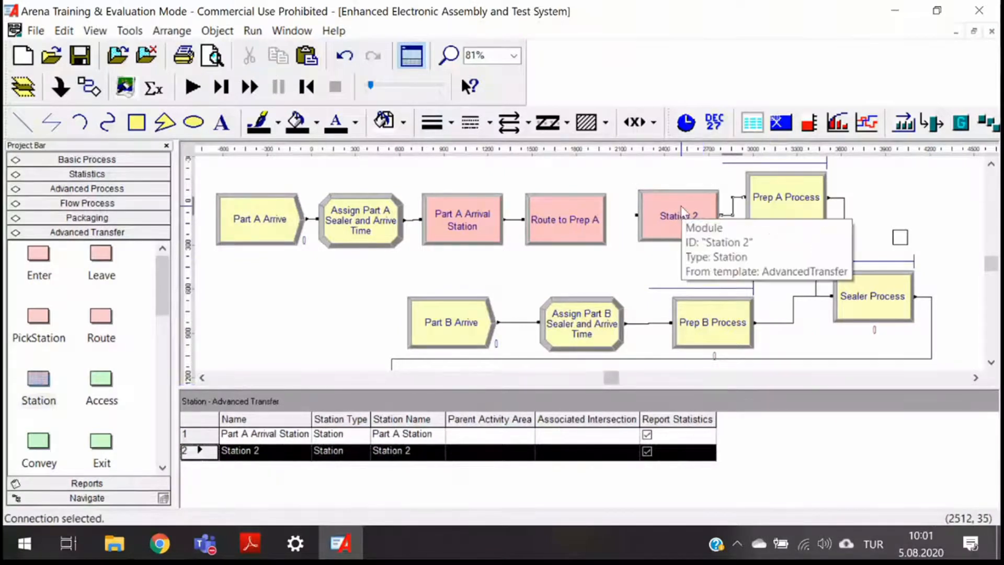
# - Name the new Station module Prep A Arrival Station, set its station name to Prep A Station, and confirm
pyautogui.doubleClick(677, 215)
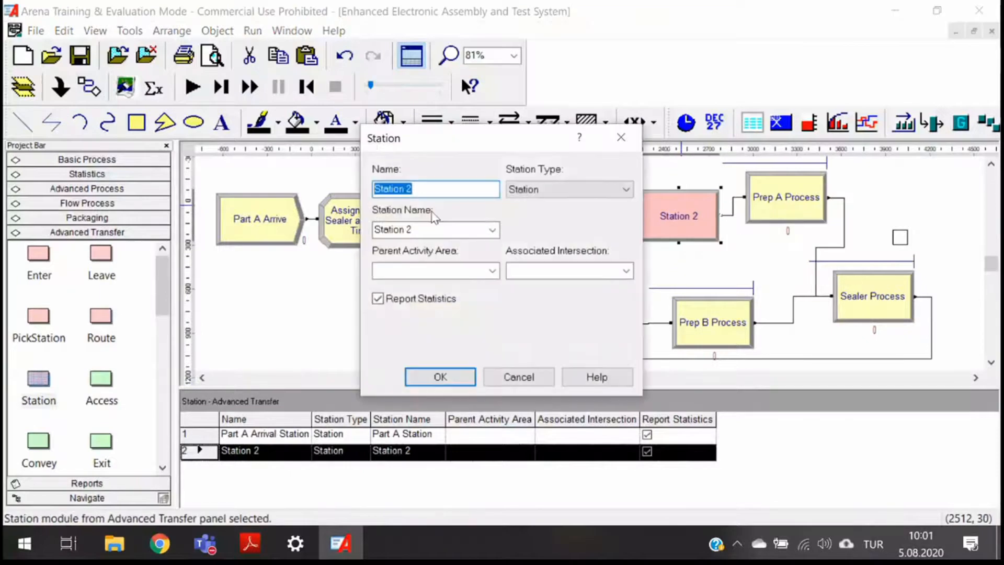
pyautogui.click(426, 229)
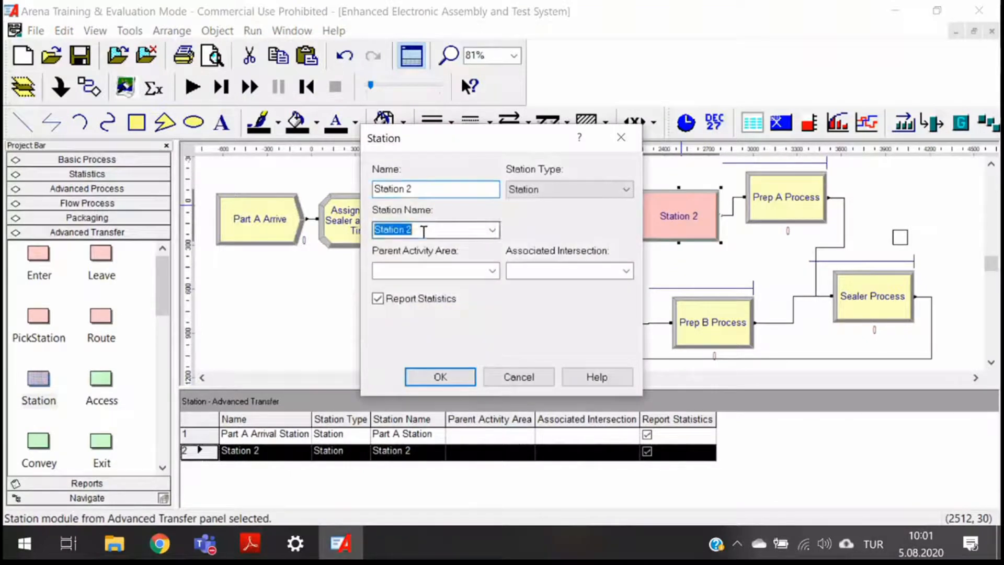
pyautogui.press('BackSpace')
pyautogui.write('Prep A Stat')
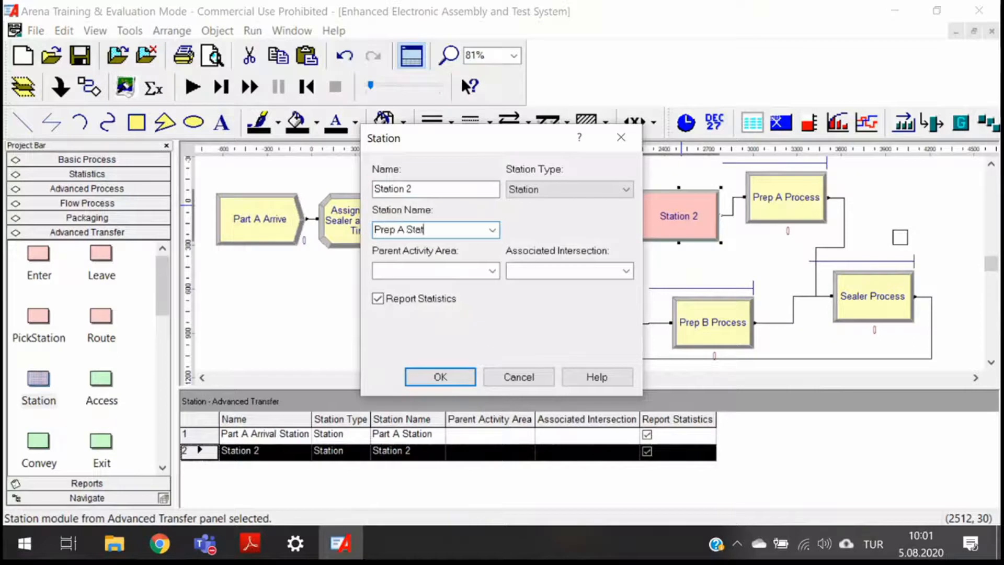
pyautogui.write('ion')
pyautogui.hotkey('shift', 'Tab')
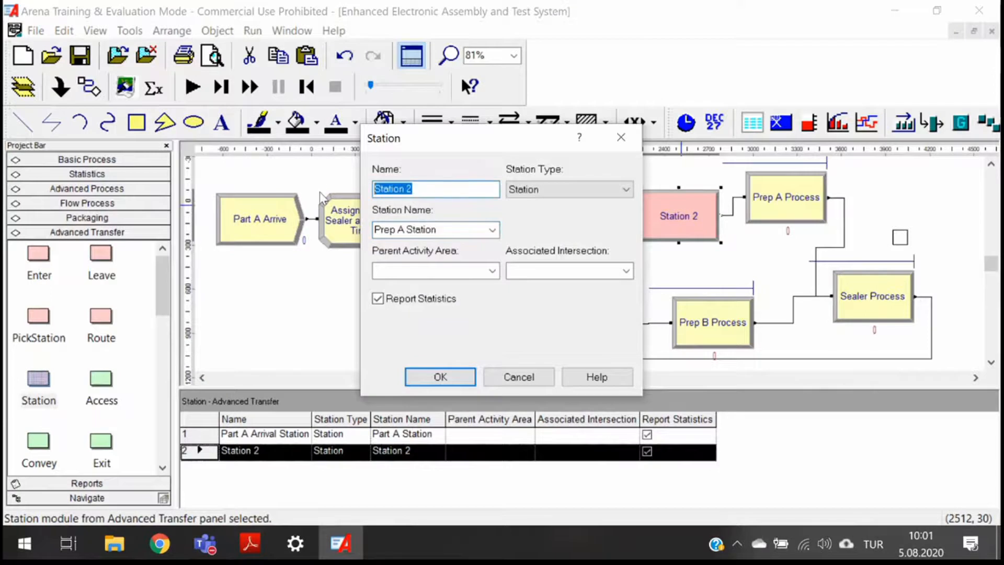
pyautogui.press('BackSpace')
pyautogui.write('Pr')
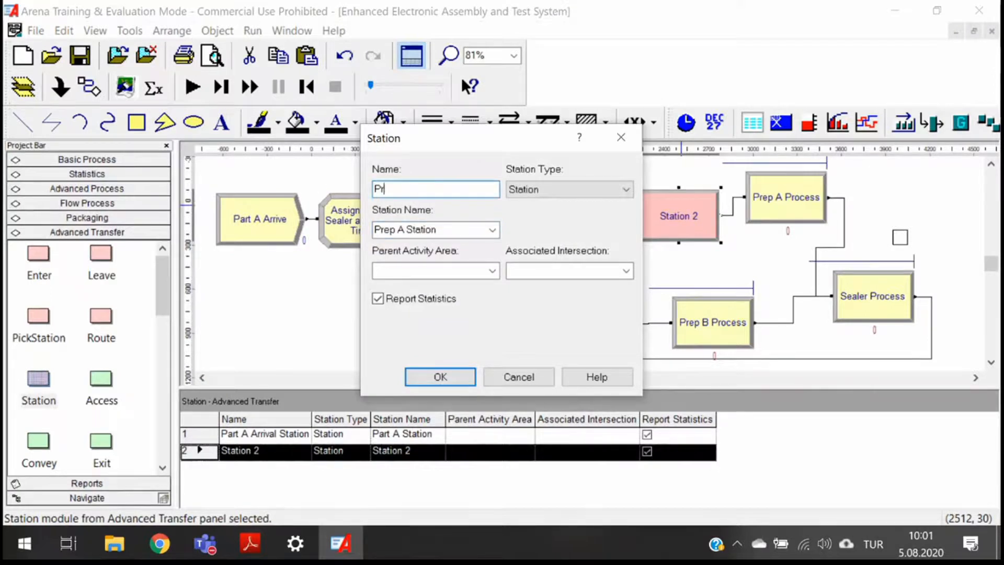
pyautogui.write('ep A Arrival Station')
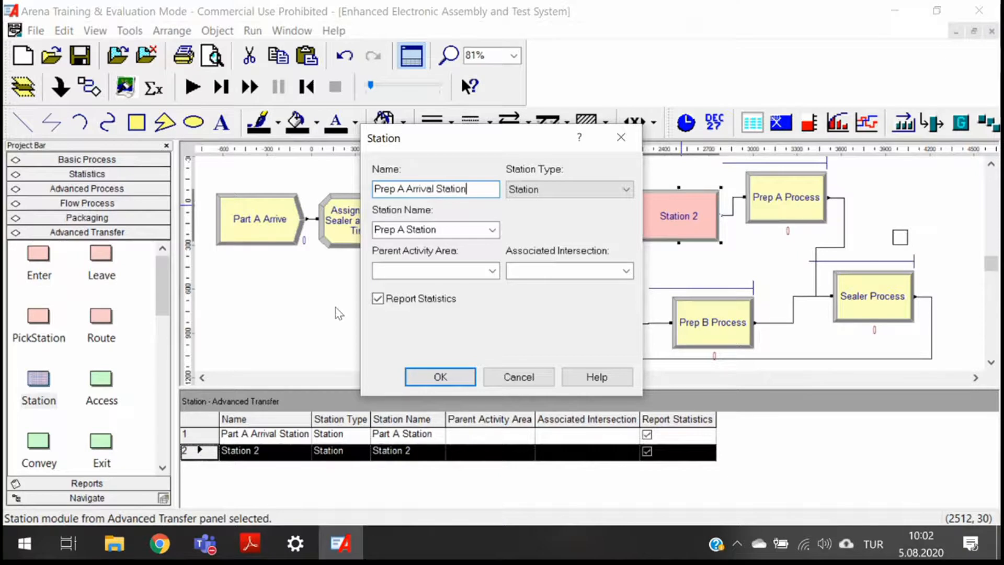
pyautogui.click(443, 378)
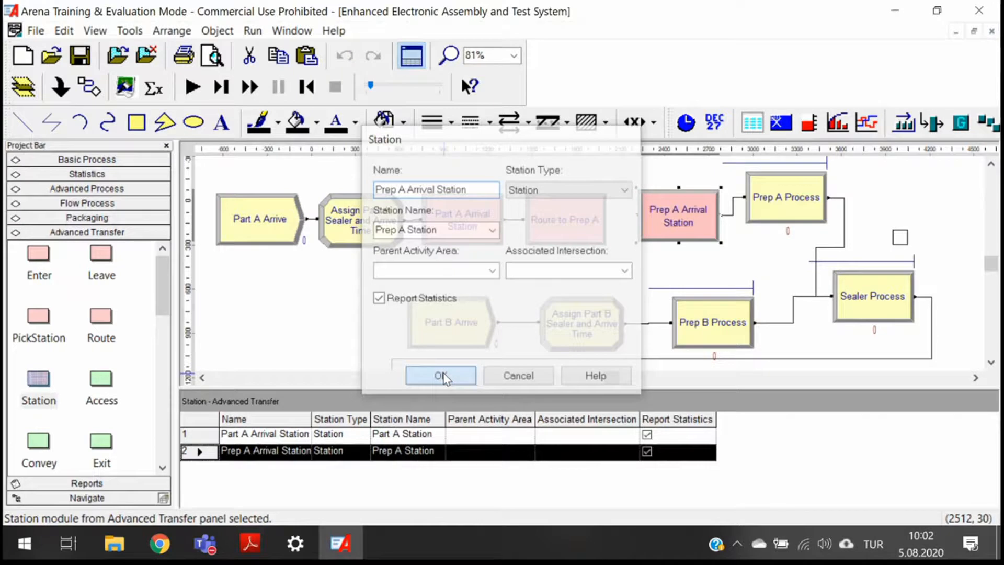
# - Open the Route to Prep A module to check its destination station, then close it
pyautogui.click(594, 225)
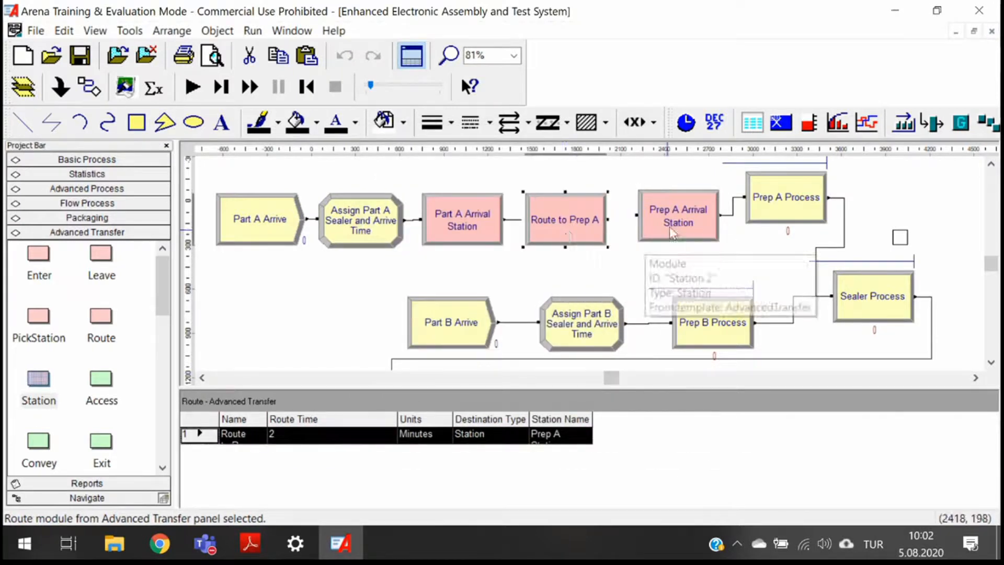
pyautogui.doubleClick(565, 227)
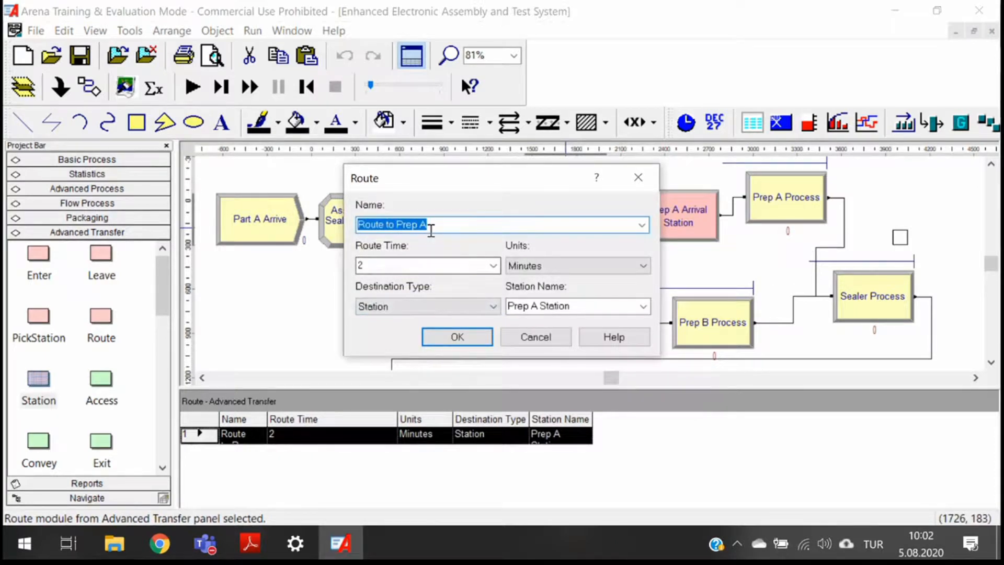
pyautogui.click(534, 307)
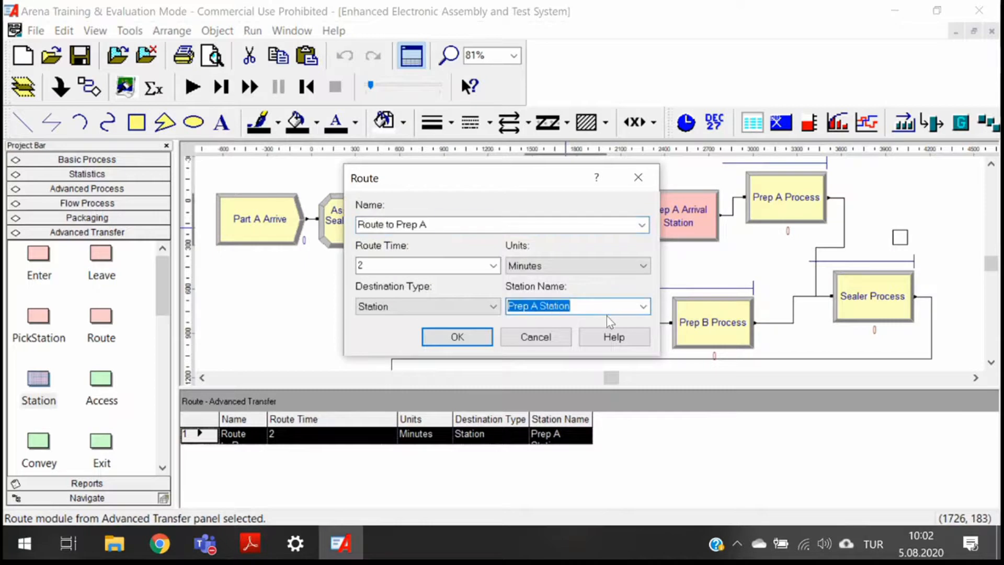
pyautogui.click(441, 343)
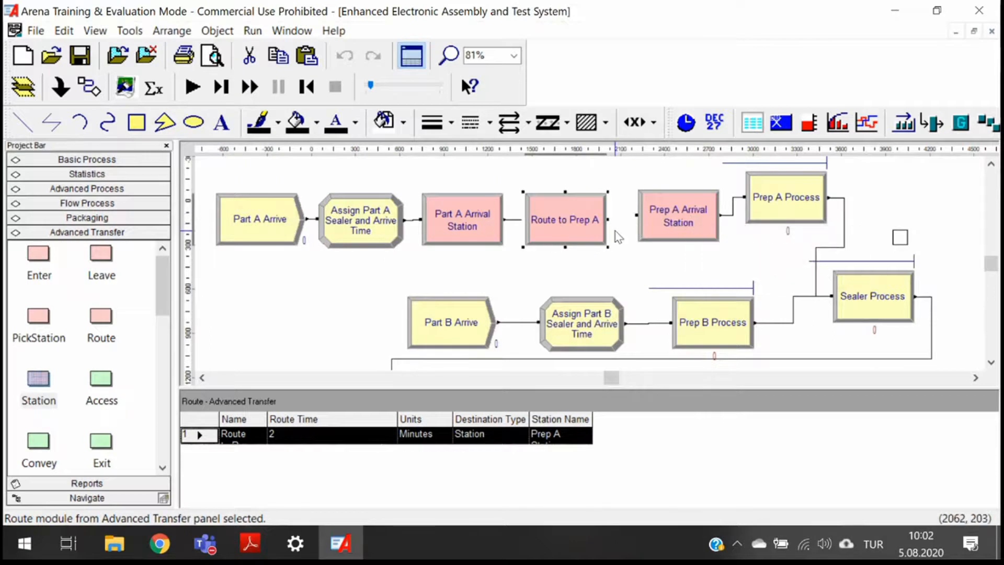
# - Move the Part A arrival chain of four modules up, away from the Prep A Arrival Station
pyautogui.scroll(-2, 617, 238)
pyautogui.moveTo(381, 197); pyautogui.dragTo(601, 269)
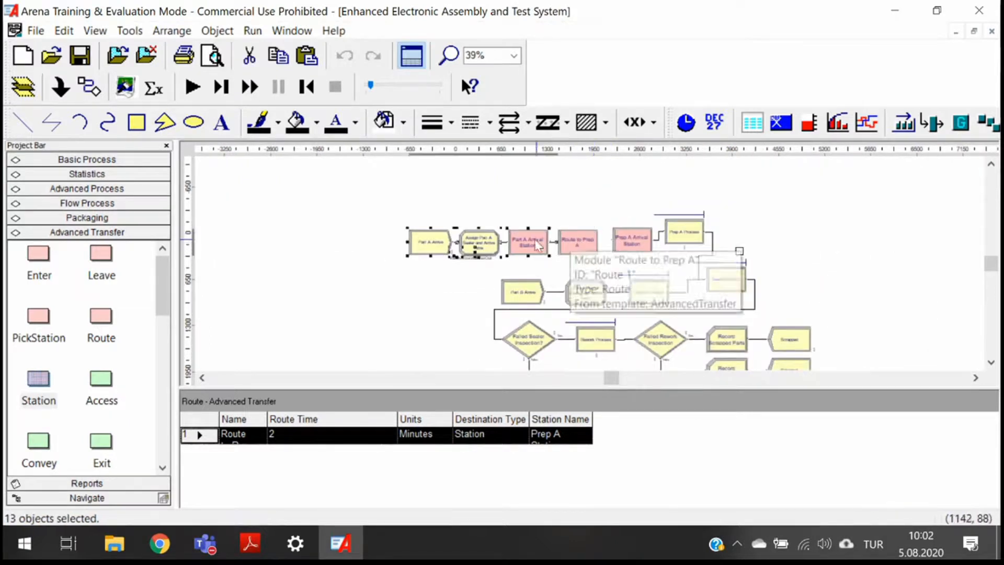
pyautogui.moveTo(371, 202); pyautogui.dragTo(614, 279)
pyautogui.moveTo(568, 242); pyautogui.dragTo(520, 182)
pyautogui.click(463, 232)
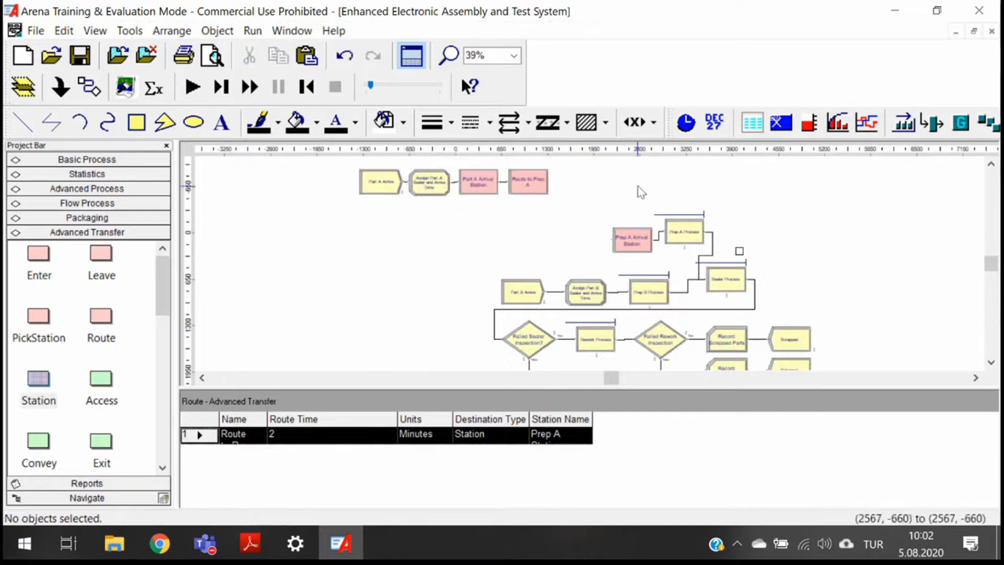
# - Run the model briefly to watch Part A entities route to Prep A, then stop the run
pyautogui.scroll(1, 464, 232)
pyautogui.scroll(1, 463, 261)
pyautogui.click(193, 86)
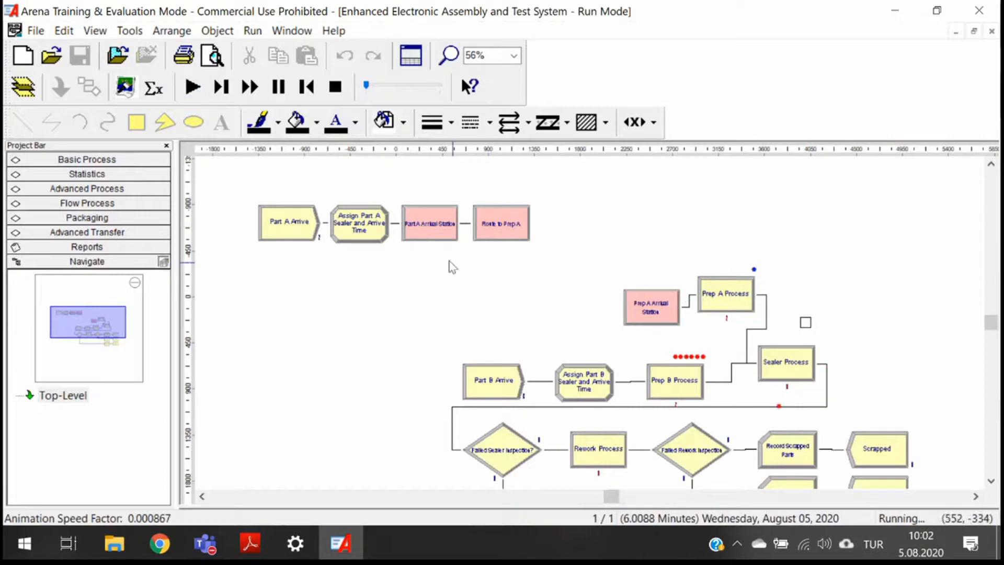
pyautogui.scroll(1, 346, 238)
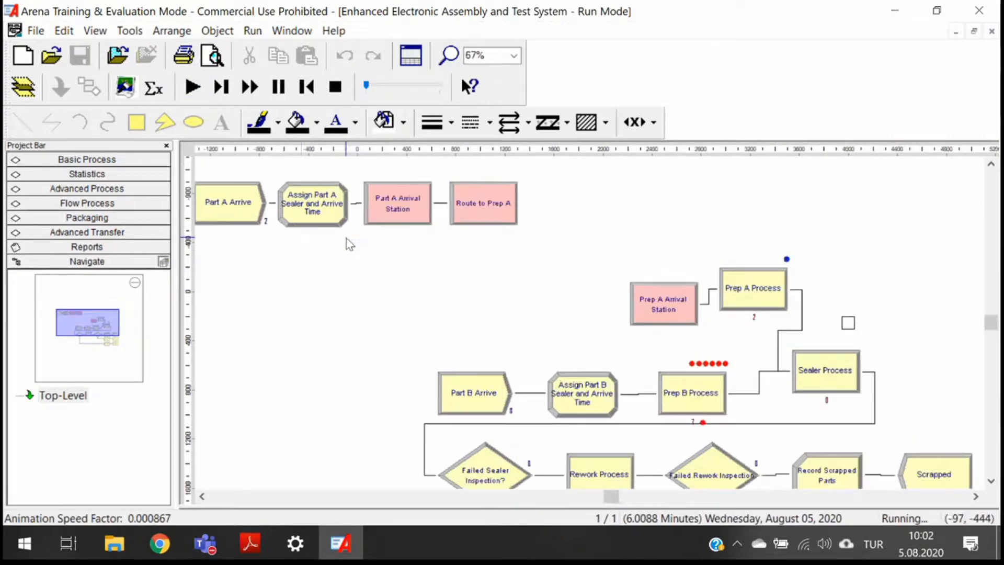
pyautogui.moveTo(366, 85); pyautogui.dragTo(372, 86)
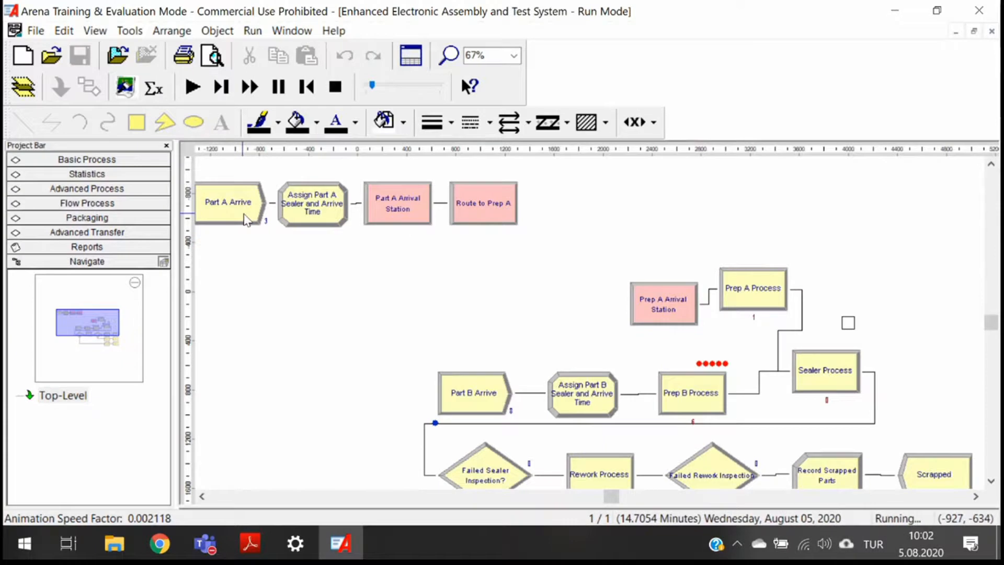
pyautogui.click(484, 220)
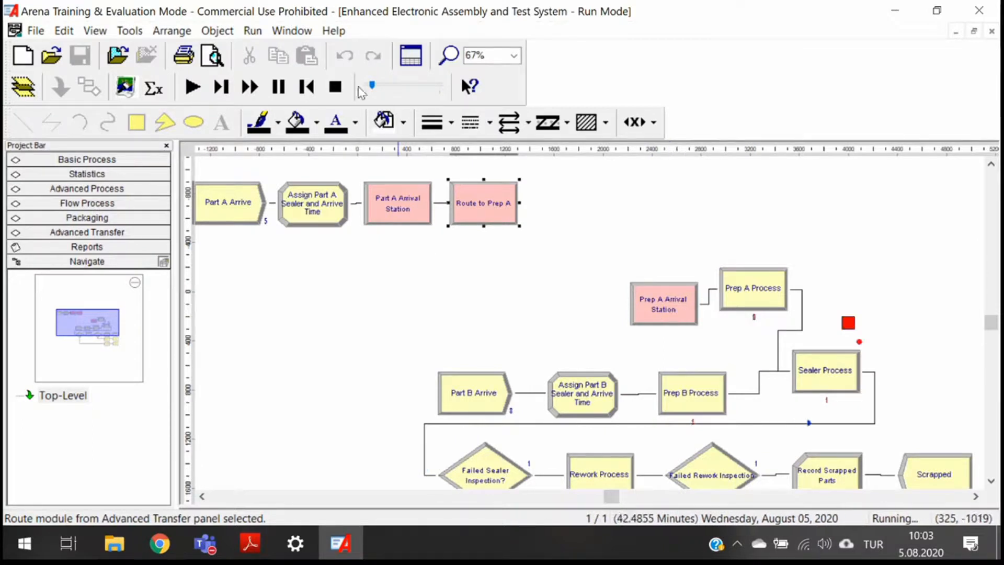
pyautogui.click(335, 87)
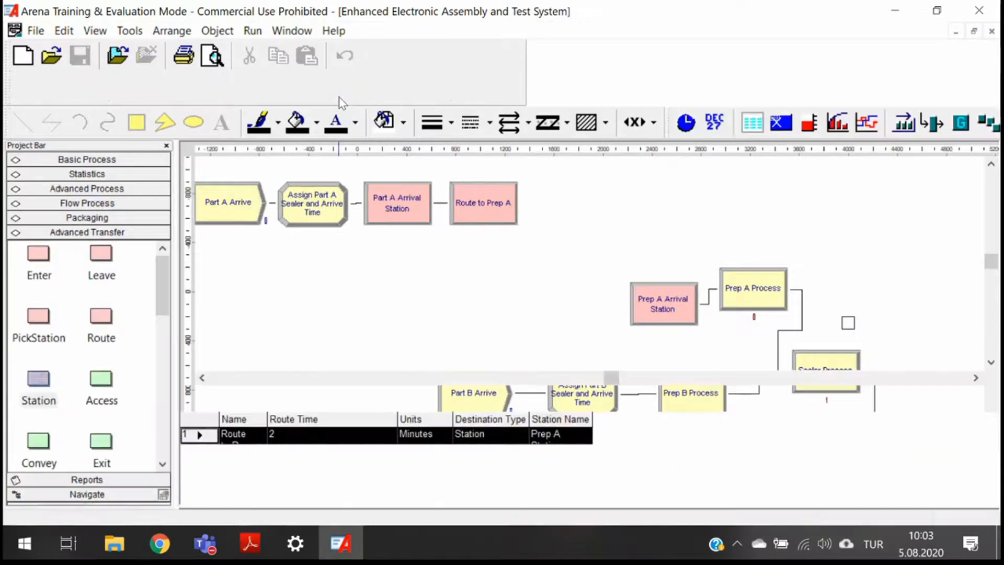
# - Inspect the Prep A Arrival Station and Route to Prep A module settings without changing them
pyautogui.click(407, 216)
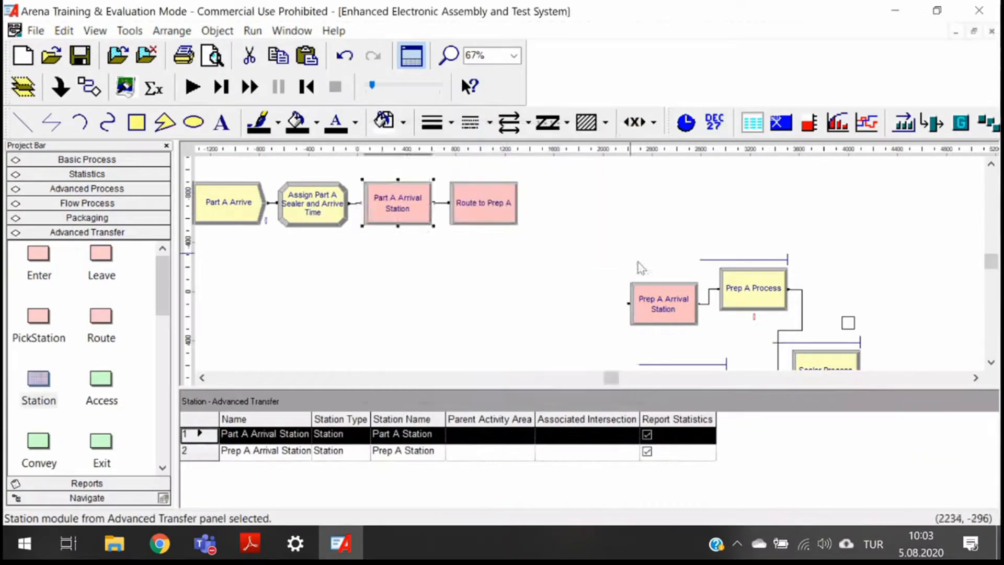
pyautogui.click(671, 302)
pyautogui.doubleClick(672, 302)
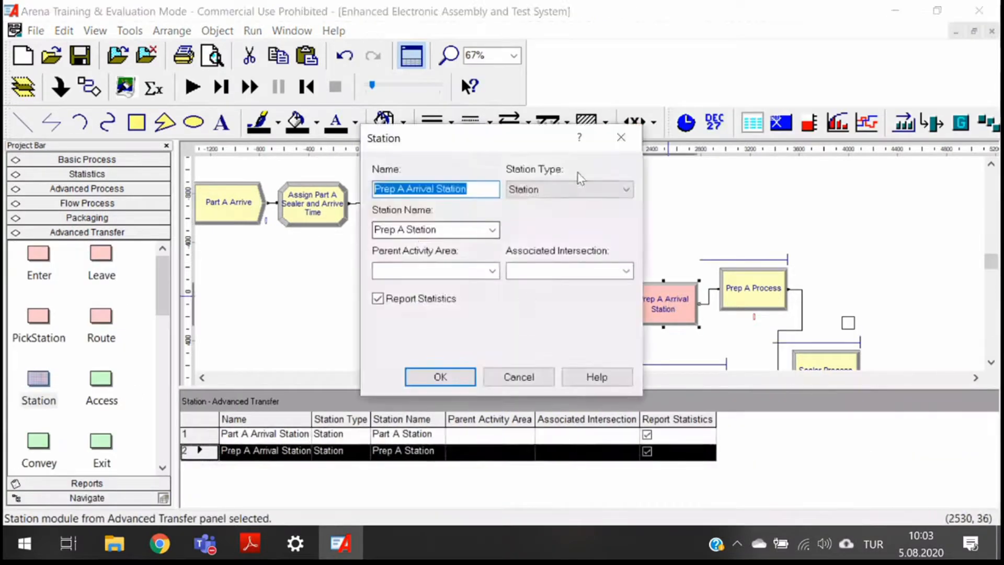
pyautogui.click(629, 136)
pyautogui.click(466, 214)
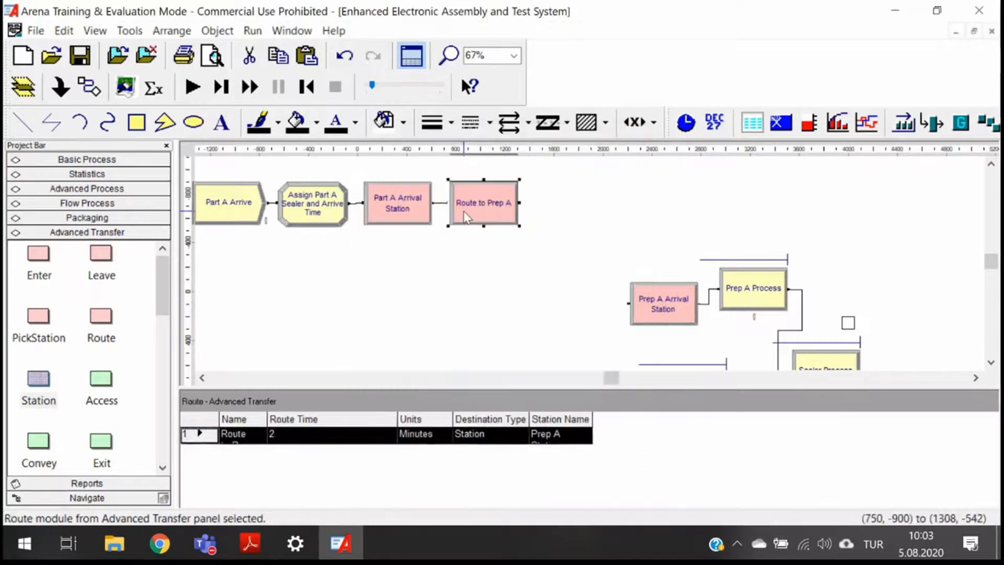
pyautogui.doubleClick(465, 215)
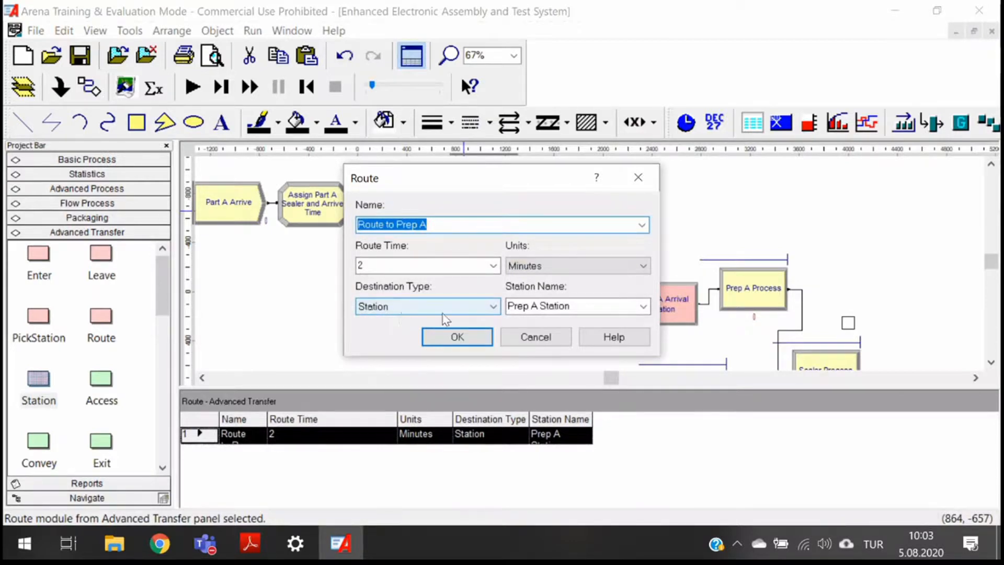
pyautogui.click(456, 337)
# - Move Part B Arrive and its Assign module left and delete the connection from the Assign to Prep B Process
pyautogui.scroll(-2, 507, 265)
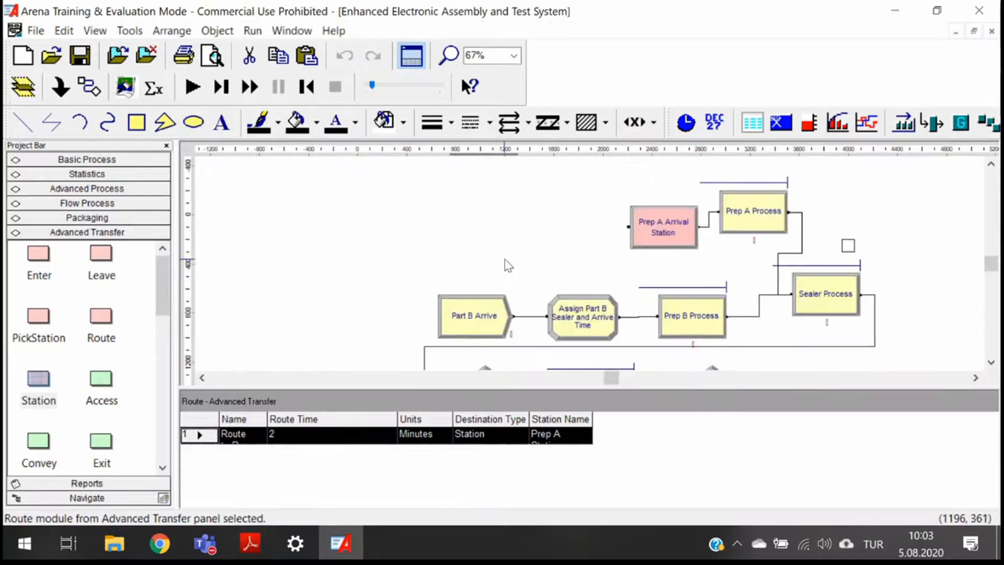
pyautogui.moveTo(423, 256); pyautogui.dragTo(365, 318)
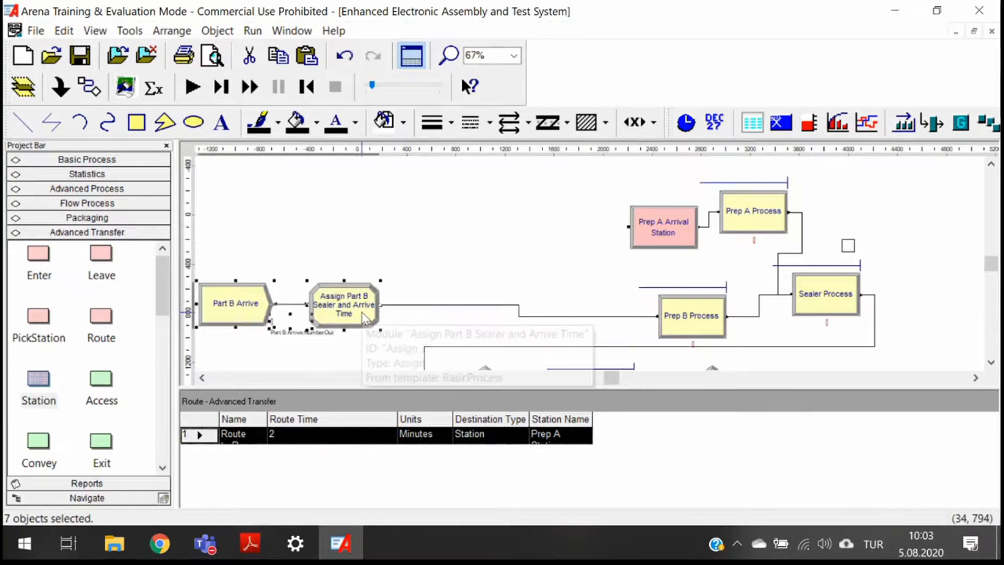
pyautogui.click(494, 305)
pyautogui.press('-')
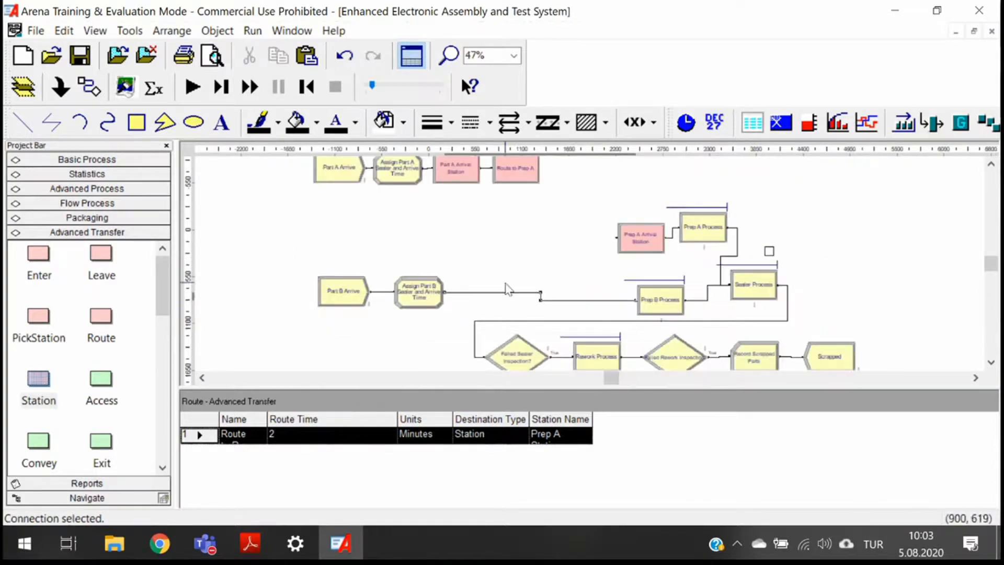
pyautogui.press('Delete')
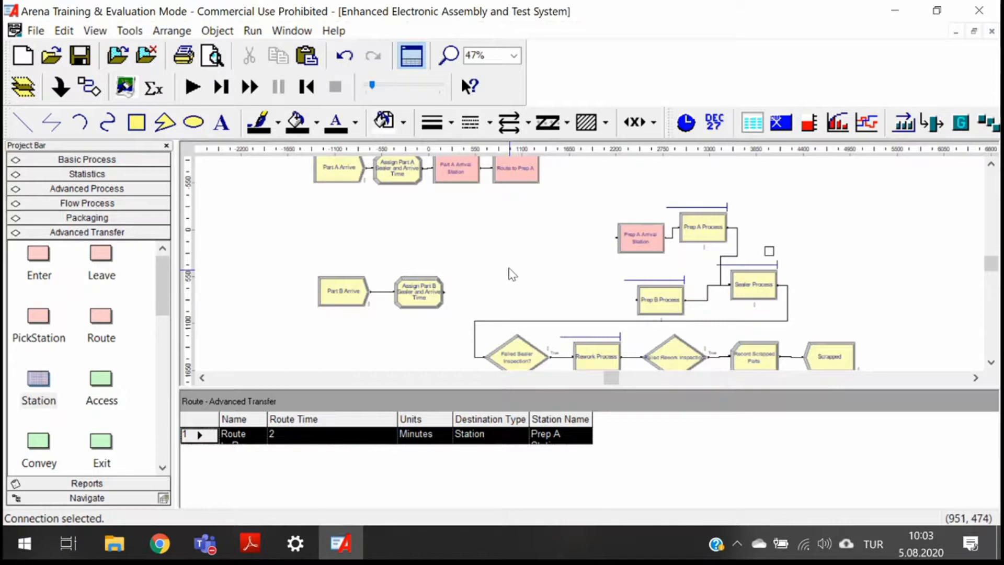
# - Place a new Station module right after Assign Part B Sealer and Arrive Time
pyautogui.press('+')
pyautogui.press('+')
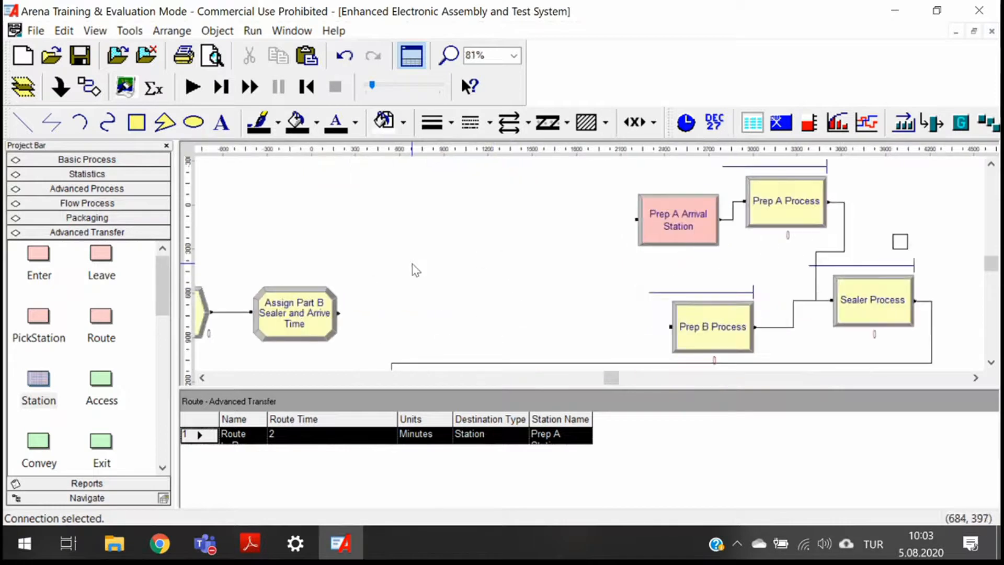
pyautogui.scroll(-3, 416, 270)
pyautogui.click(295, 236)
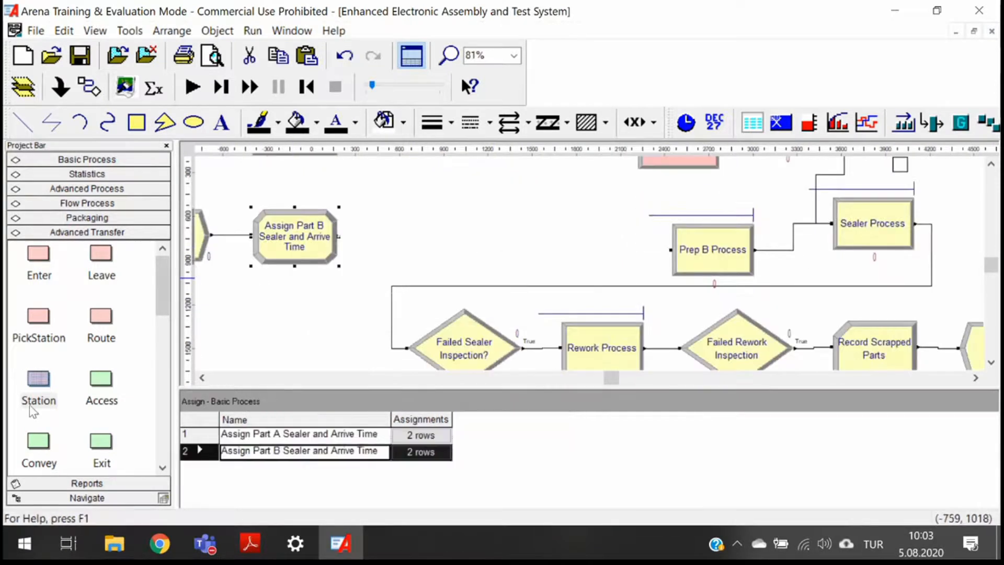
pyautogui.moveTo(47, 385); pyautogui.dragTo(361, 261)
# - Name the station Part B Arrival Station with station name Part B Station and confirm
pyautogui.doubleClick(405, 236)
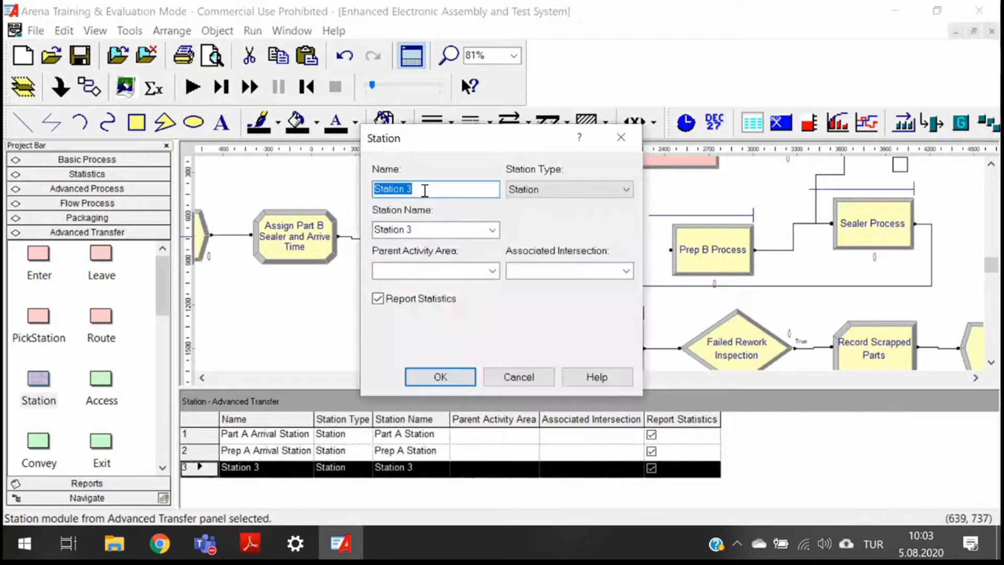
pyautogui.press('BackSpace')
pyautogui.write('Part B Arrival Stati')
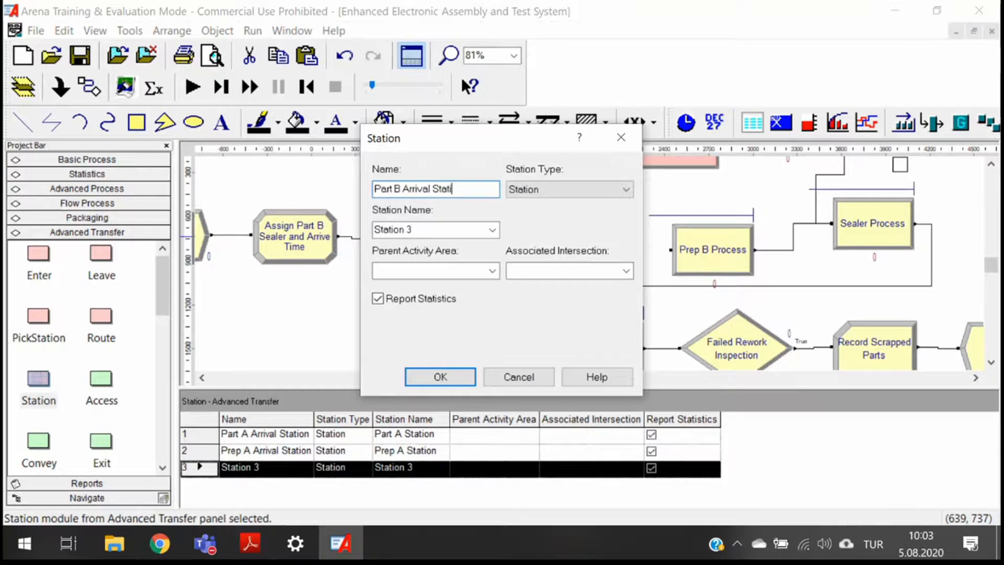
pyautogui.write('on')
pyautogui.press('Tab')
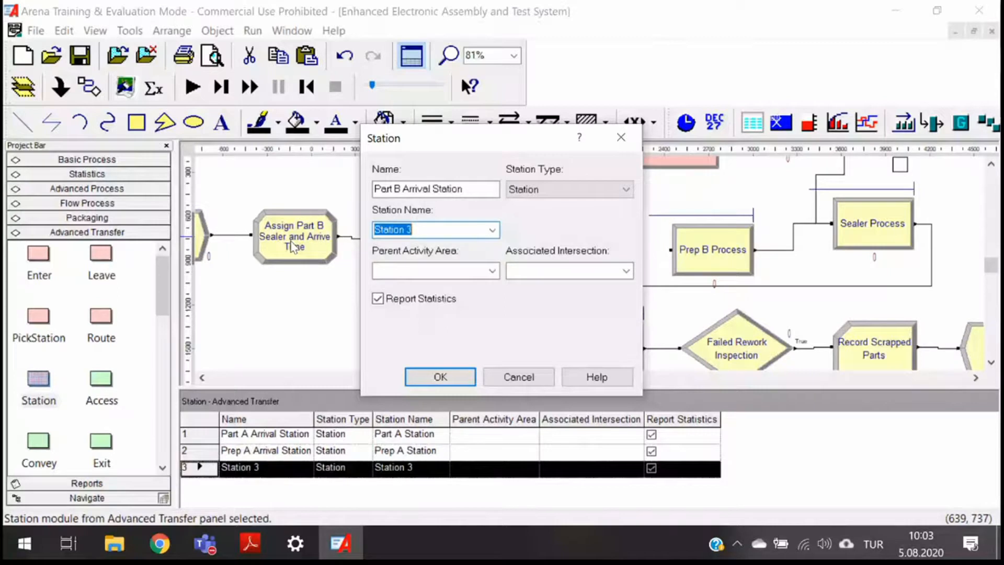
pyautogui.write('Part B Station')
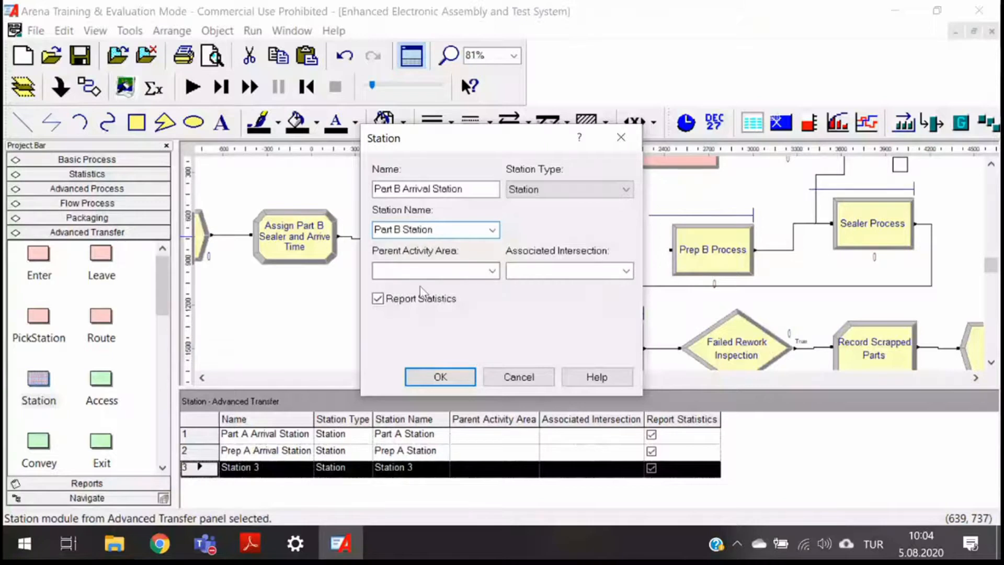
pyautogui.press('Return')
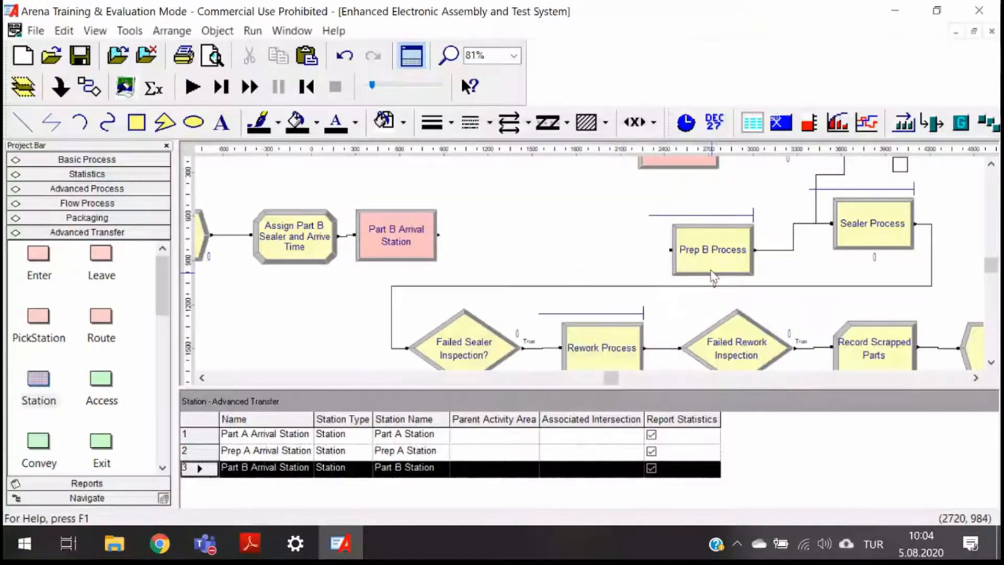
# - Place a Station module before Prep B Process, naming it Prep B Arrival Station with station name Prep B Station
pyautogui.moveTo(38, 378); pyautogui.dragTo(602, 247)
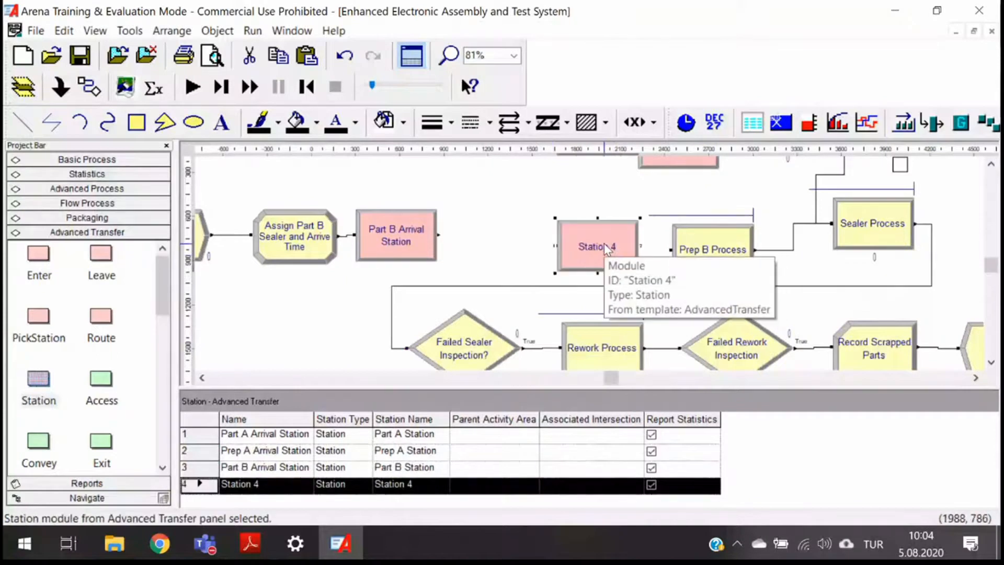
pyautogui.doubleClick(605, 250)
pyautogui.write('Prep B Arr')
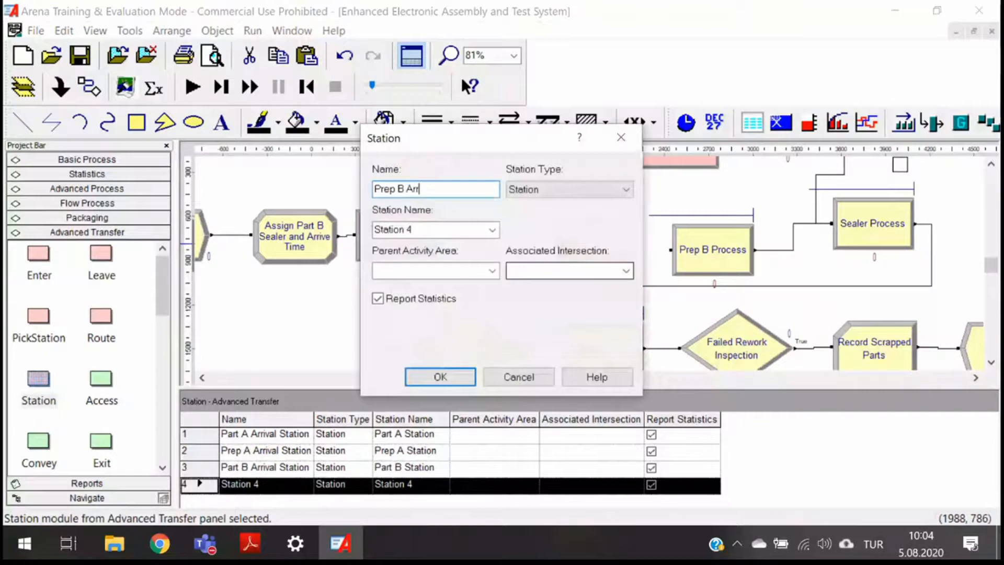
pyautogui.write('ival Station')
pyautogui.moveTo(424, 230); pyautogui.dragTo(301, 238)
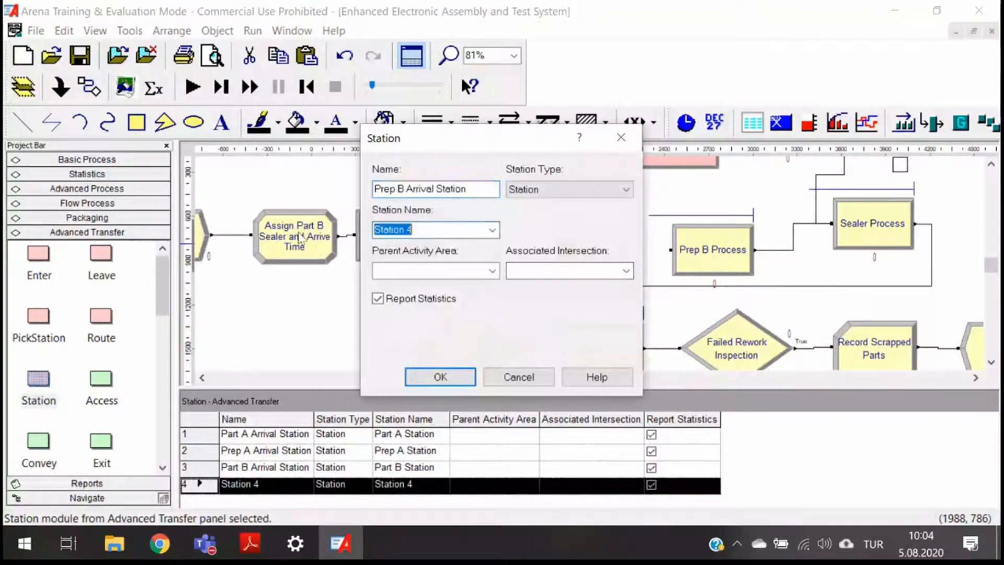
pyautogui.write('Prep')
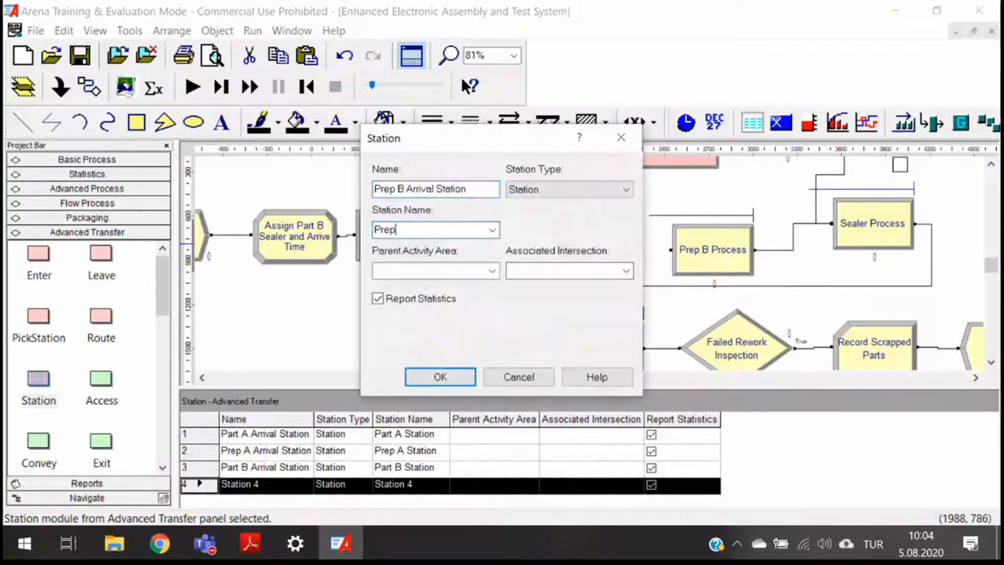
pyautogui.write(' B Station')
pyautogui.click(440, 377)
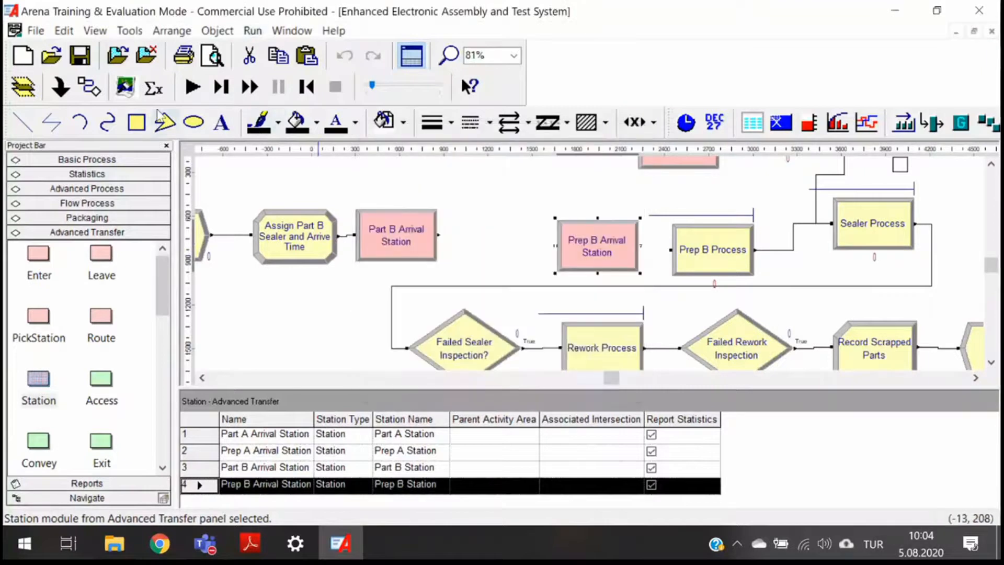
# - Connect Prep B Arrival Station to Prep B Process
pyautogui.click(89, 86)
pyautogui.click(642, 239)
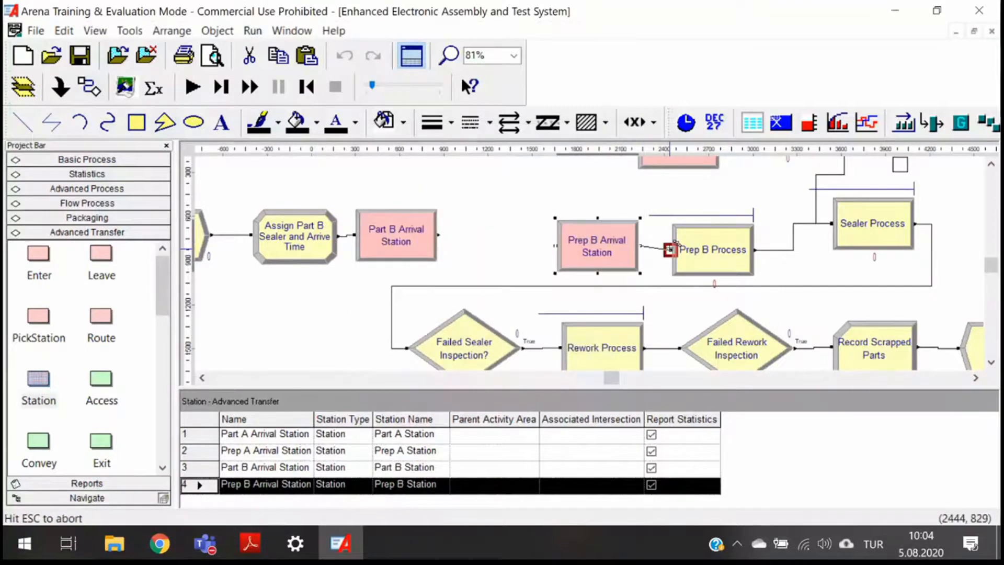
pyautogui.click(671, 250)
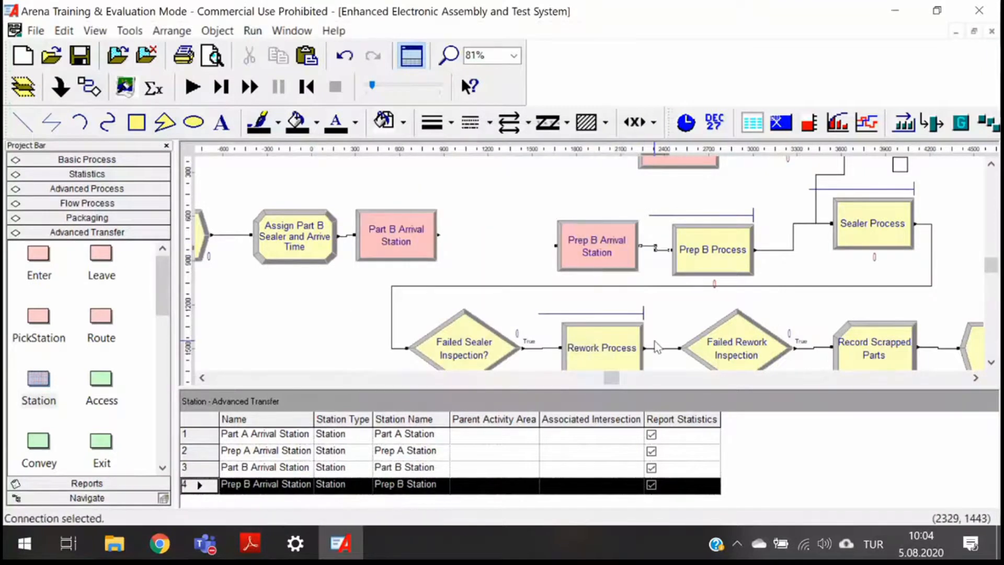
# - Attach a new Route module right after Part B Arrival Station
pyautogui.click(398, 241)
pyautogui.moveTo(396, 237); pyautogui.dragTo(396, 237)
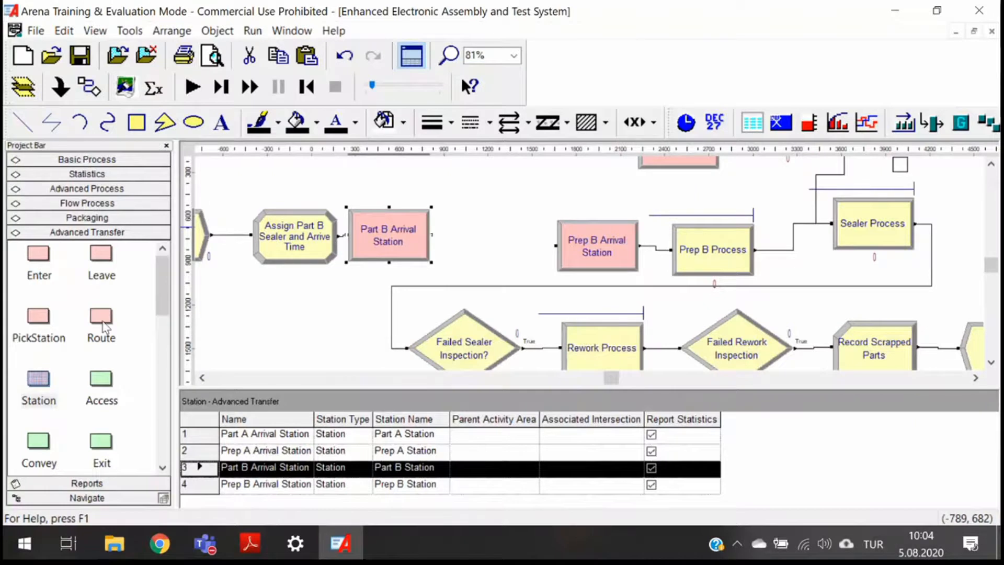
pyautogui.moveTo(105, 326); pyautogui.dragTo(481, 208)
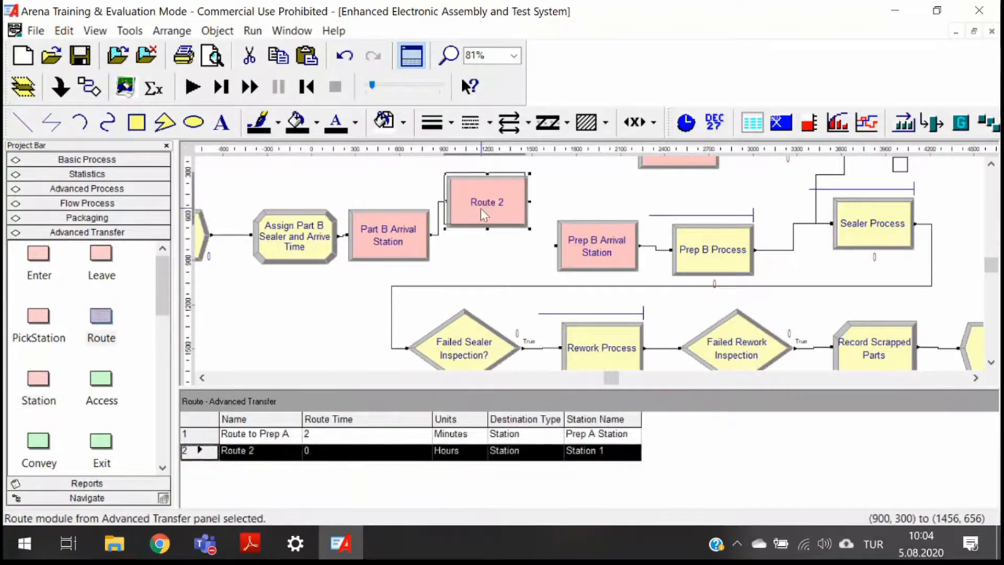
# - Set the route's name to Route to Prep B, route time 2 Minutes, destination station Prep B Station
pyautogui.doubleClick(481, 208)
pyautogui.press('End')
pyautogui.press('BackSpace')
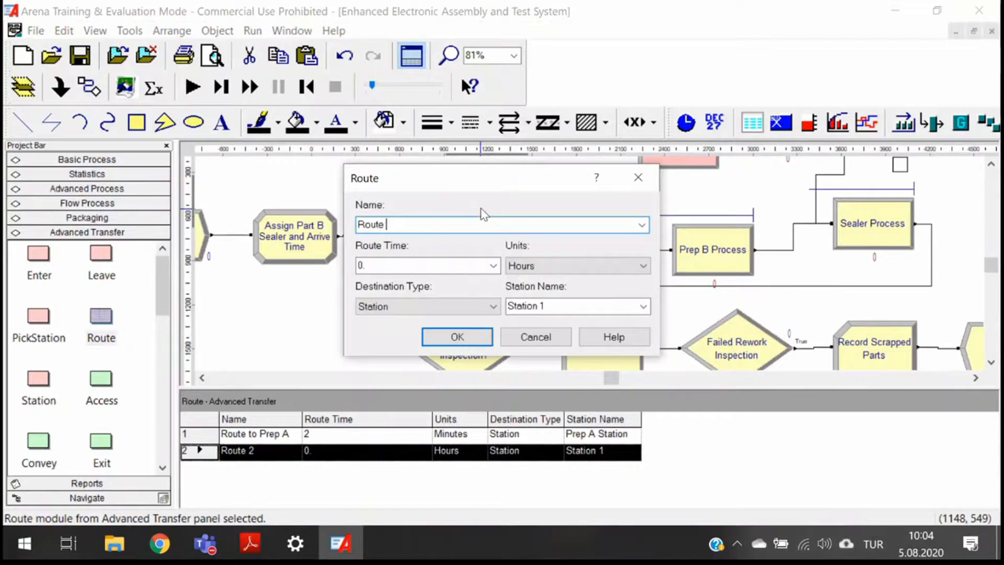
pyautogui.write('to Prep B')
pyautogui.doubleClick(427, 265)
pyautogui.write('2')
pyautogui.click(548, 269)
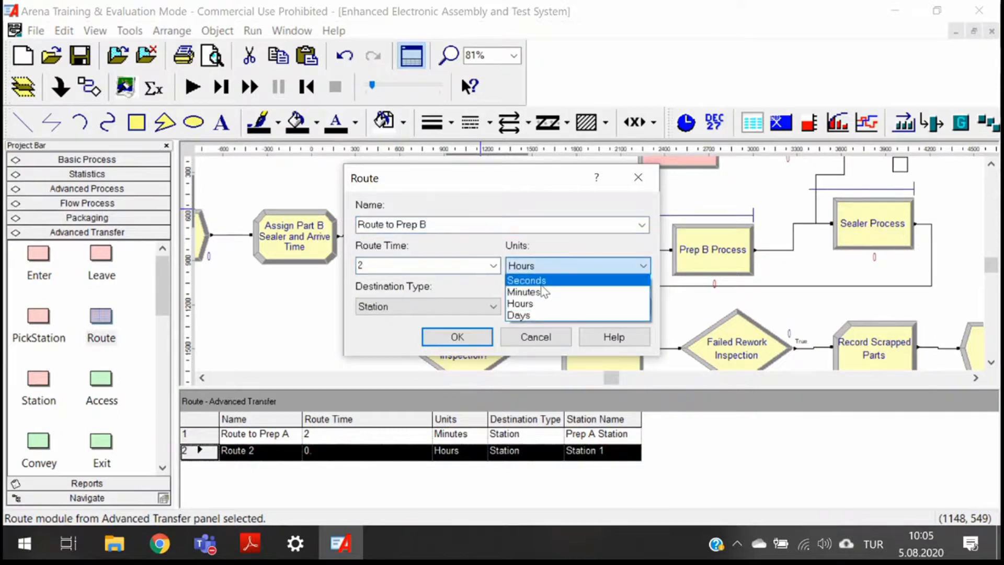
pyautogui.click(524, 292)
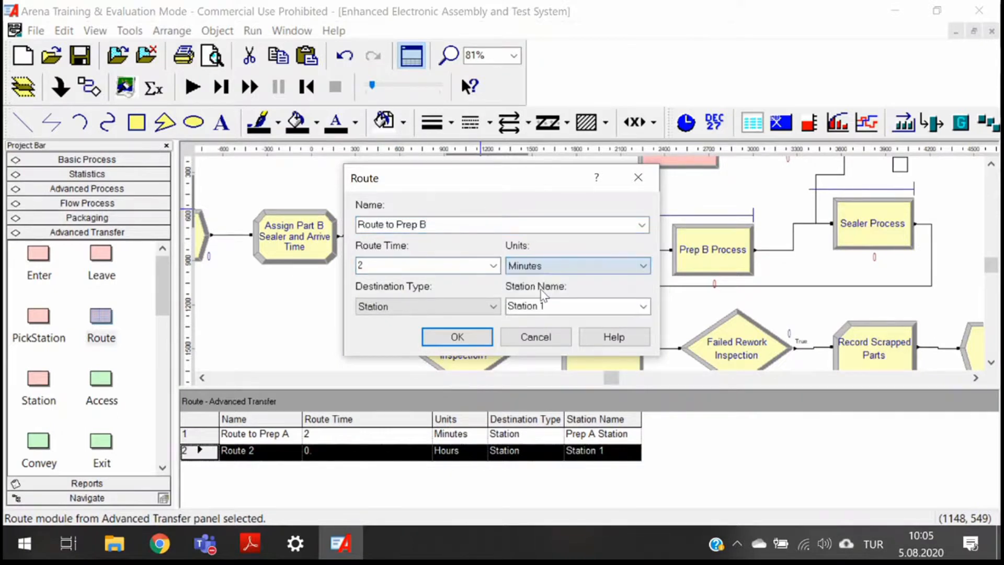
pyautogui.click(434, 314)
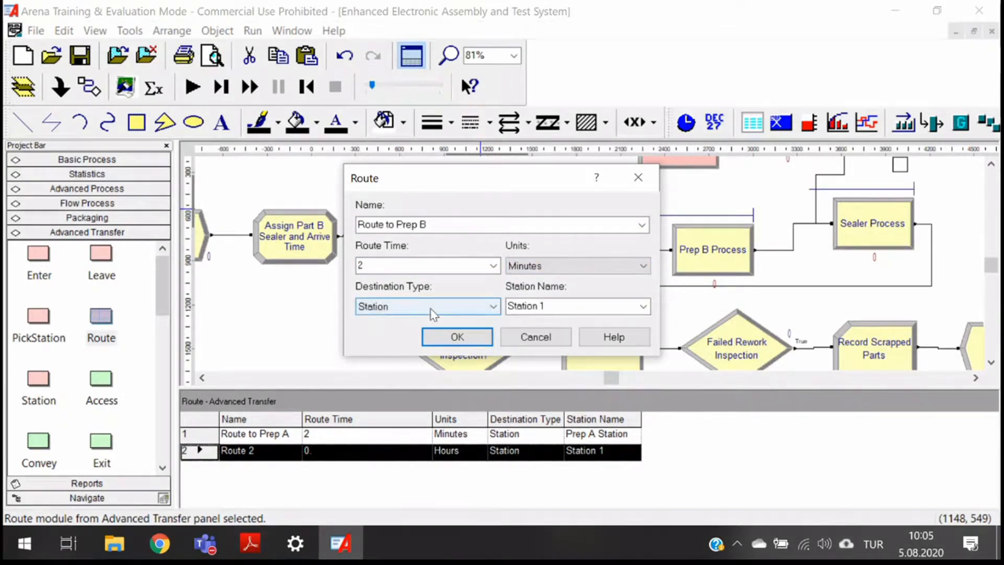
pyautogui.click(516, 308)
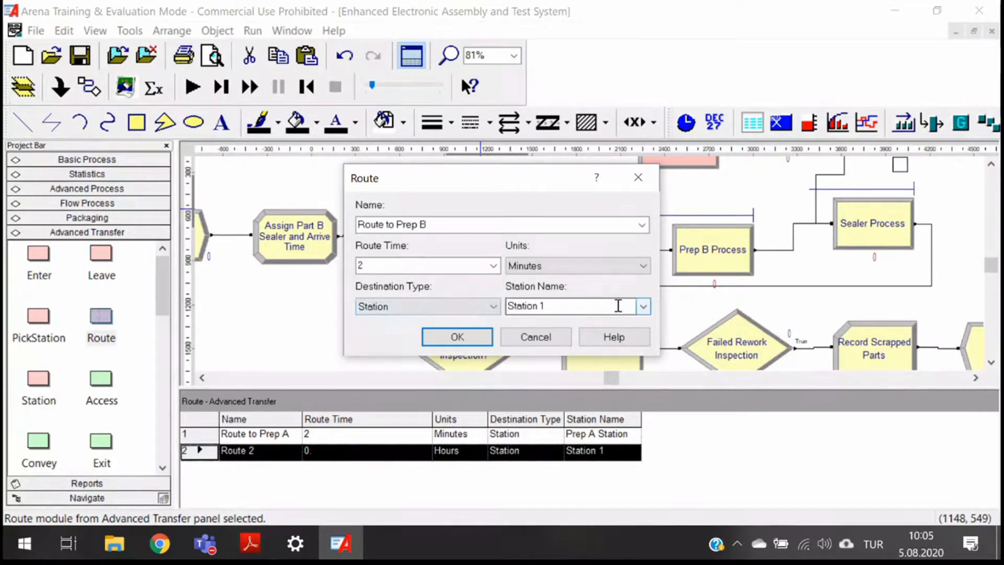
pyautogui.doubleClick(618, 306)
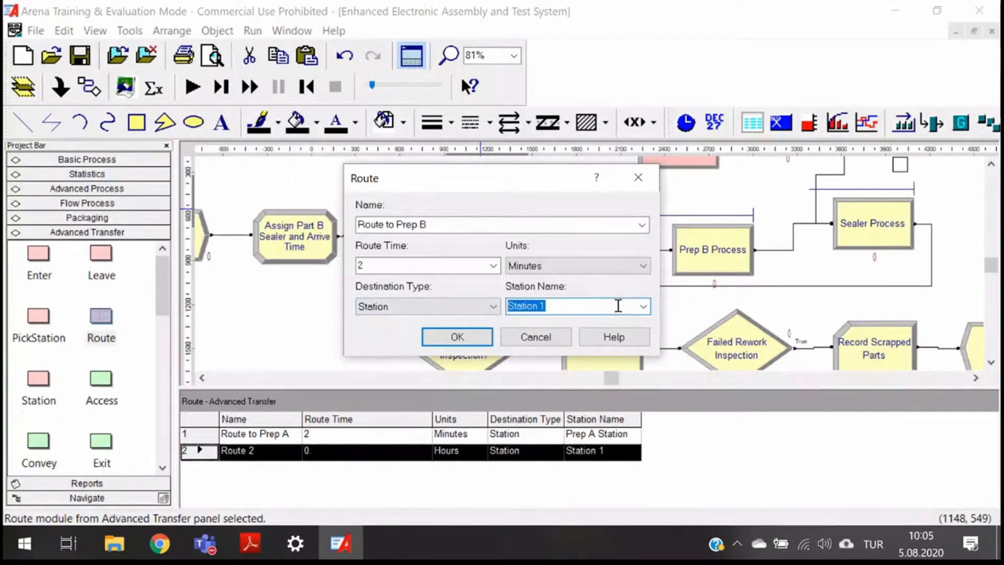
pyautogui.write('Prep B Stat')
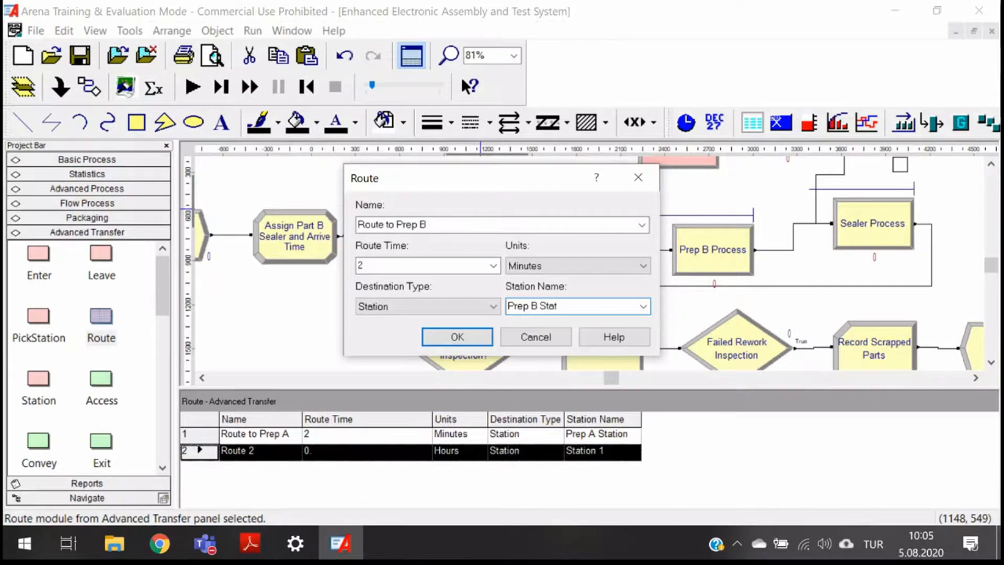
pyautogui.write('ion')
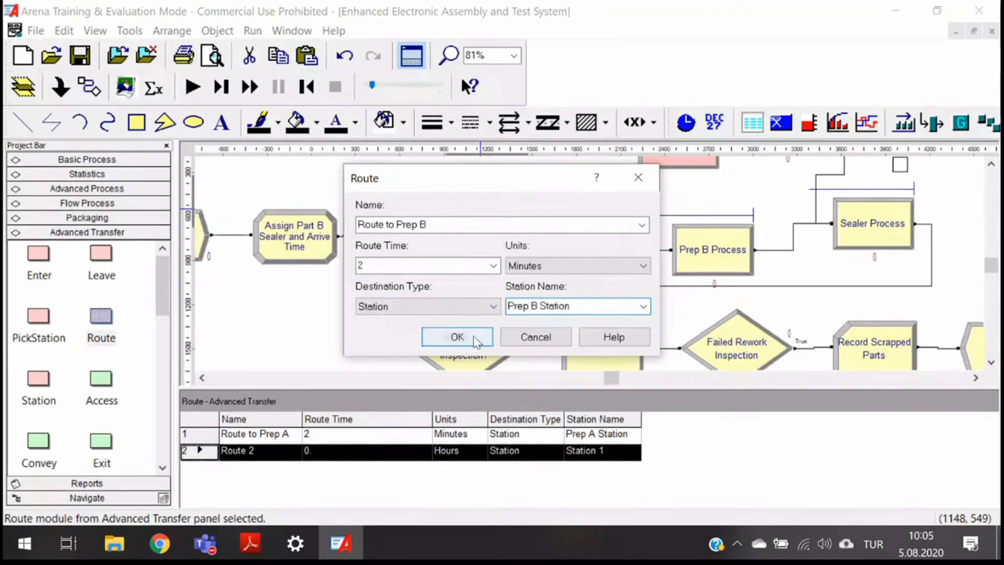
pyautogui.click(457, 337)
# - Run the simulation to watch Part B entities move through the new stations and routes, adjusting the animation speed
pyautogui.scroll(-5, 450, 264)
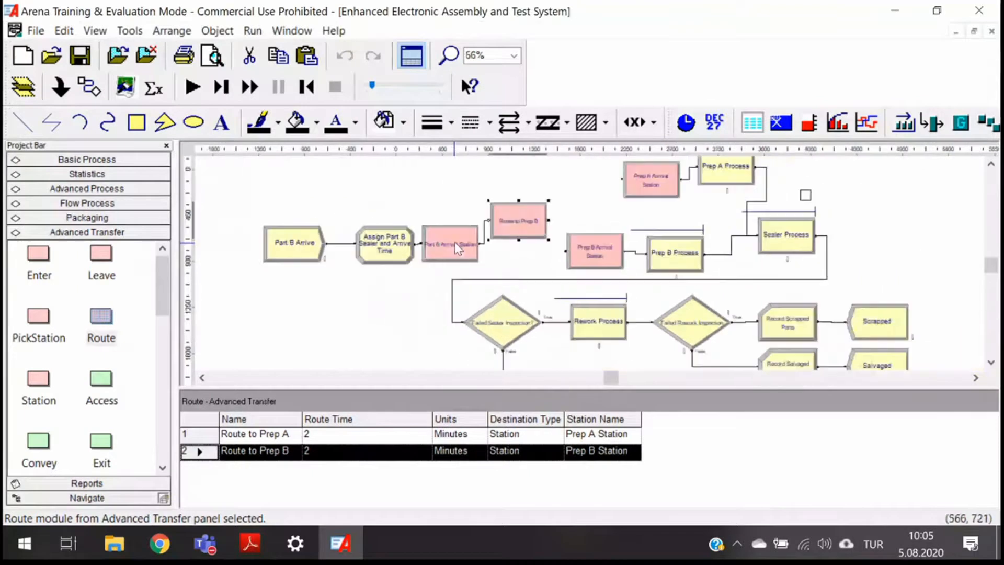
pyautogui.moveTo(450, 264); pyautogui.dragTo(439, 222)
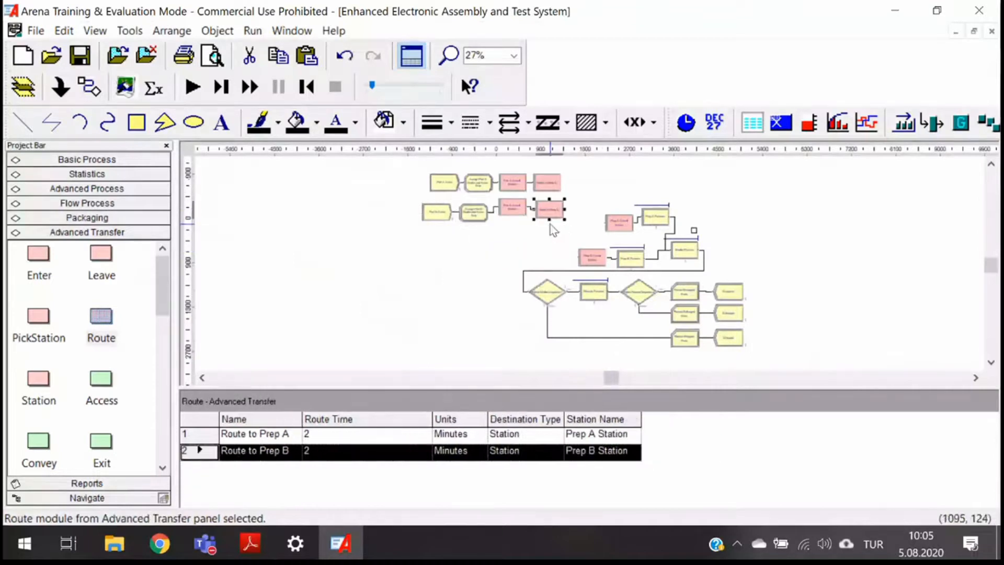
pyautogui.scroll(4, 550, 224)
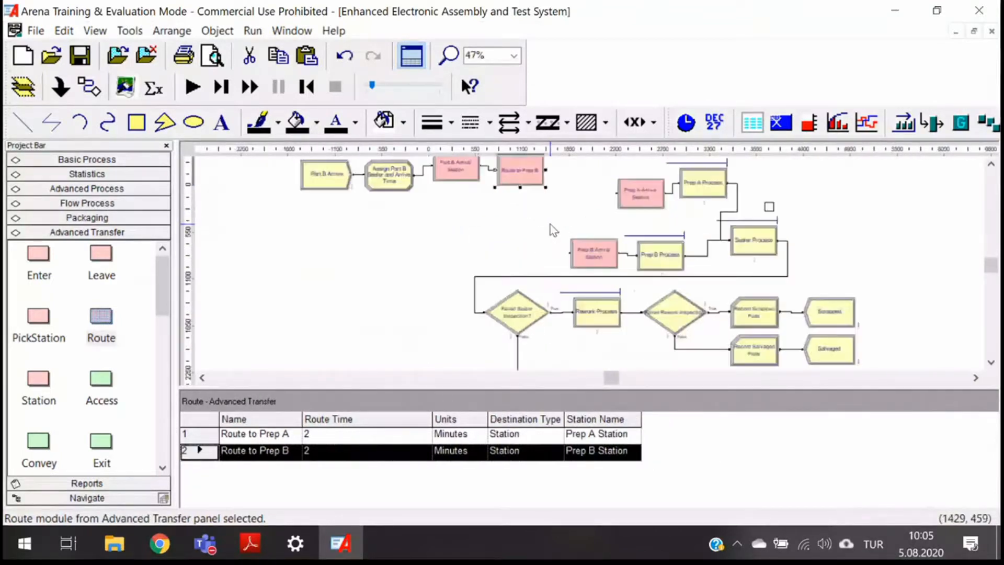
pyautogui.scroll(2, 550, 224)
pyautogui.scroll(-1, 501, 316)
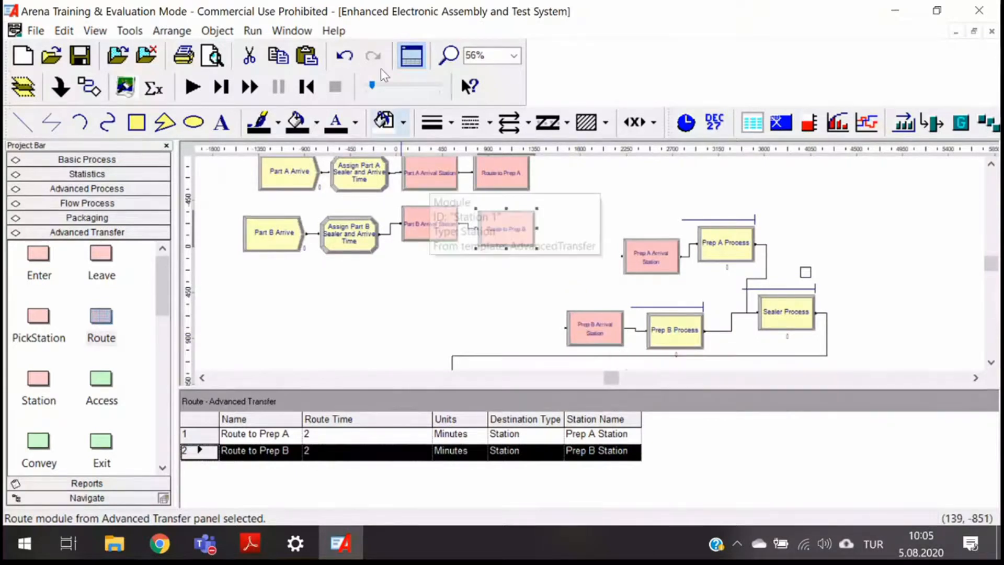
pyautogui.press('F5')
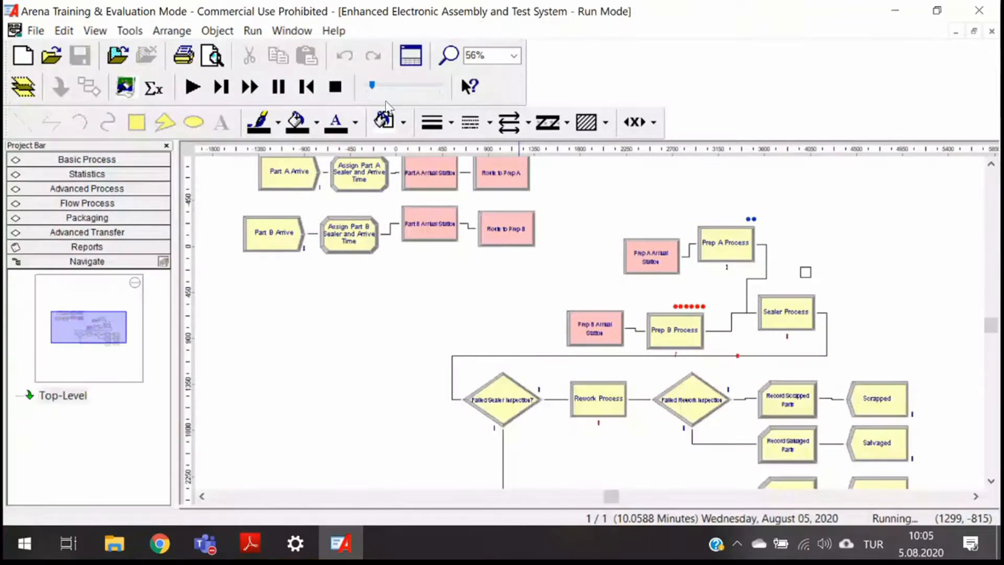
pyautogui.moveTo(372, 85); pyautogui.dragTo(377, 86)
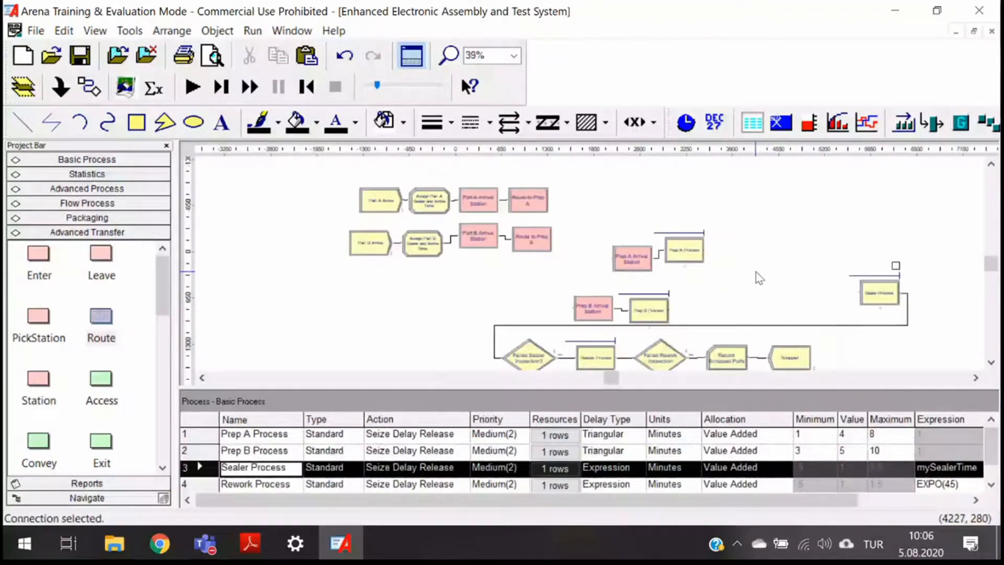
# - Place a Station module before Sealer Process, naming it Sealer Arrival Station with station name Sealer Station
pyautogui.scroll(5, 760, 278)
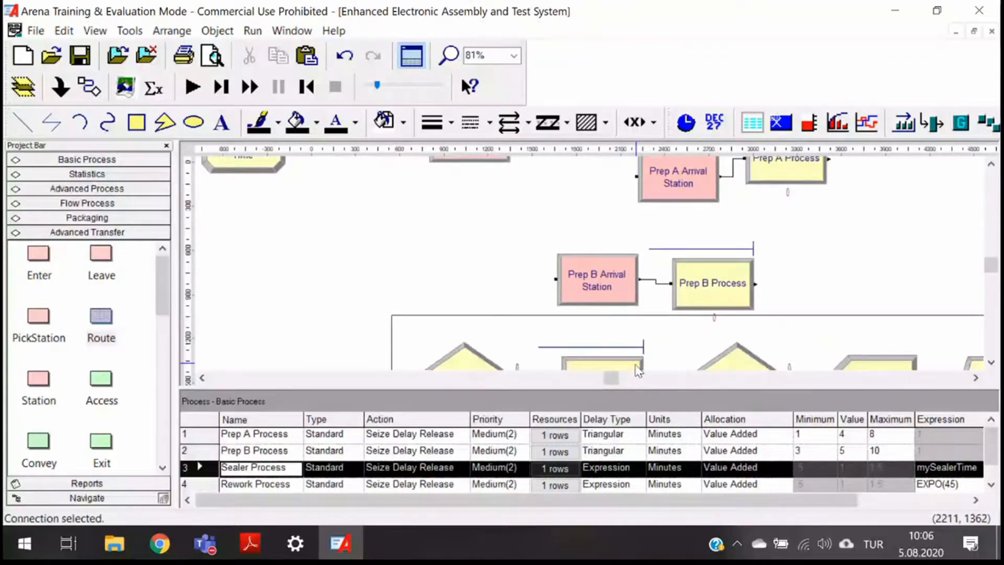
pyautogui.moveTo(616, 378); pyautogui.dragTo(626, 384)
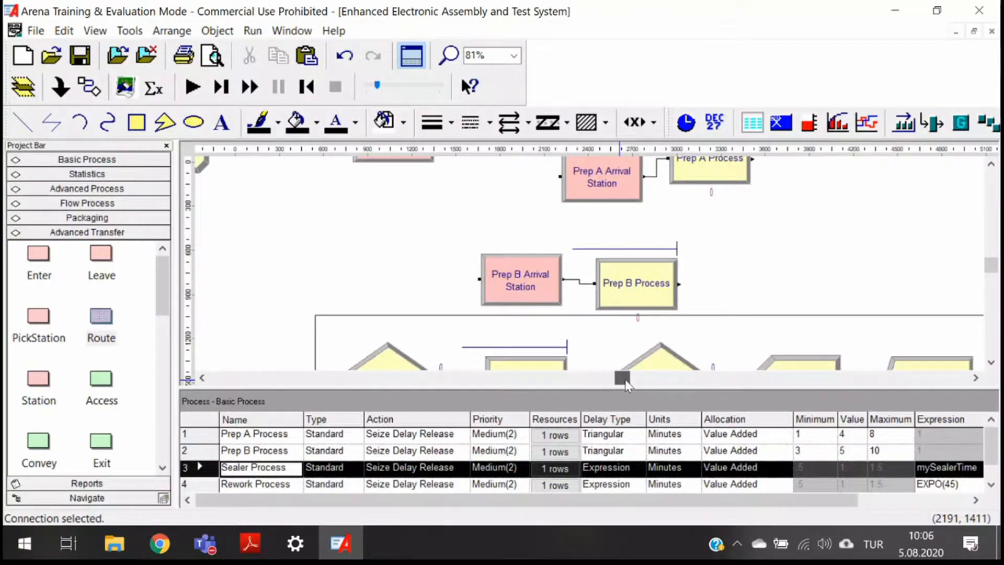
pyautogui.moveTo(629, 385); pyautogui.dragTo(630, 384)
pyautogui.scroll(2, 662, 327)
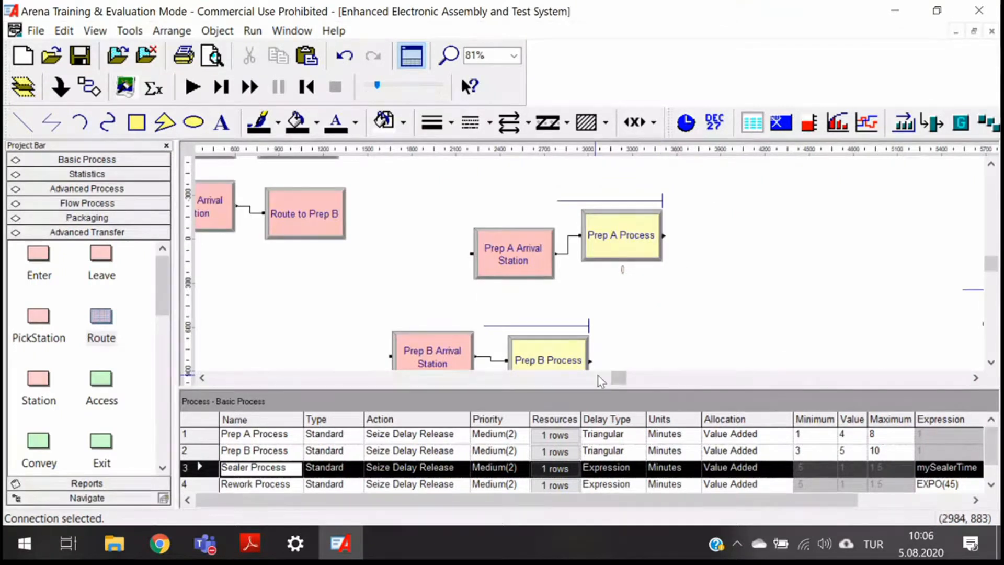
pyautogui.moveTo(620, 375); pyautogui.dragTo(635, 375)
pyautogui.moveTo(38, 379); pyautogui.dragTo(726, 318)
pyautogui.doubleClick(726, 320)
pyautogui.write('Sealer Arrival Station')
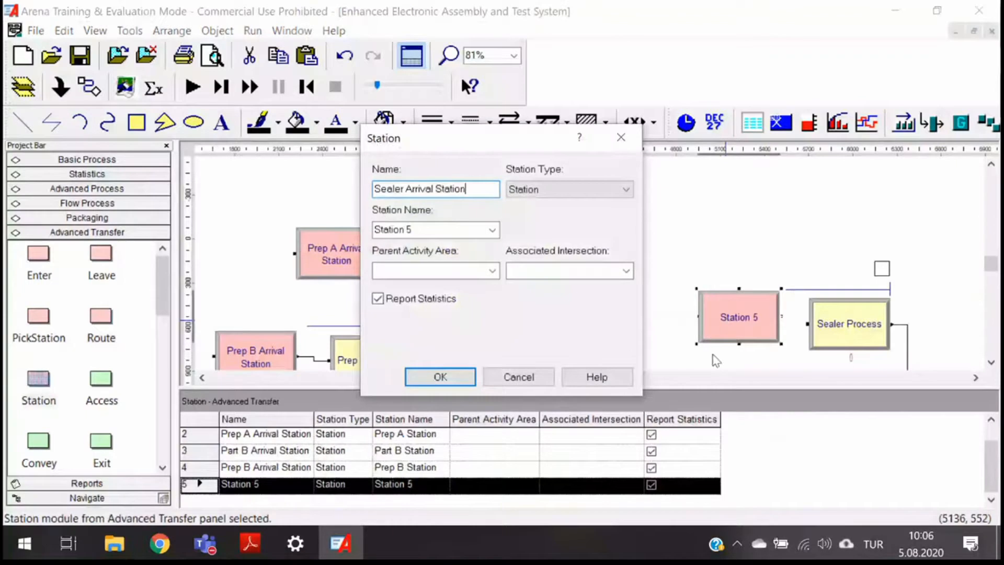
pyautogui.click(422, 225)
pyautogui.write('S')
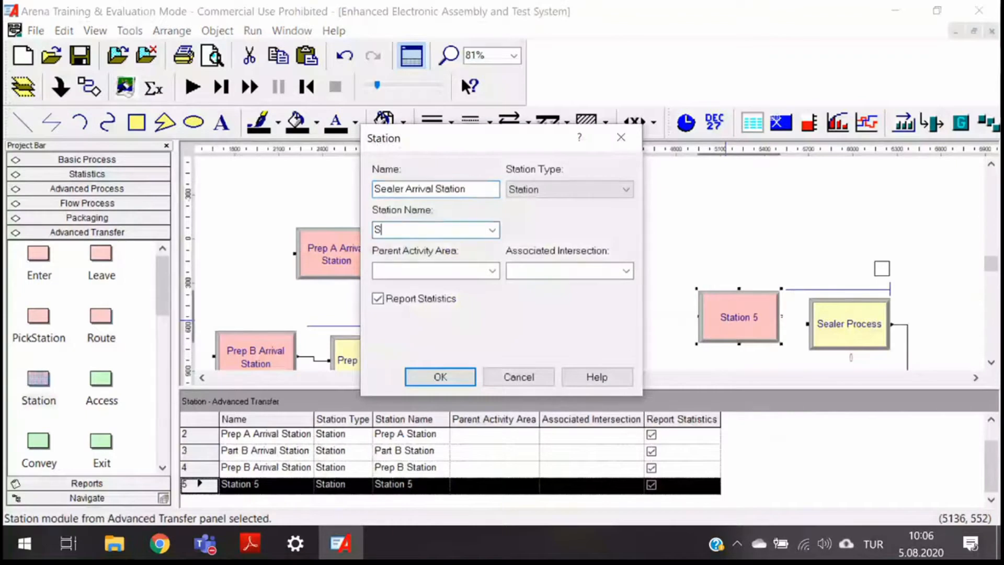
pyautogui.write('ealer Station')
pyautogui.click(439, 376)
# - Connect Sealer Arrival Station to Sealer Process and line it up with the process
pyautogui.click(125, 86)
pyautogui.click(781, 315)
pyautogui.click(808, 323)
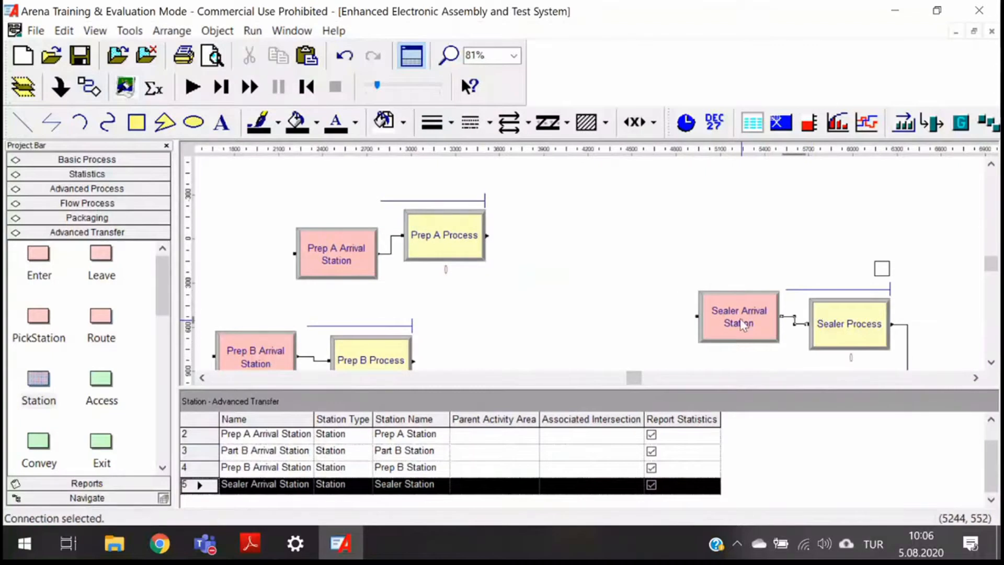
pyautogui.moveTo(740, 320); pyautogui.dragTo(740, 334)
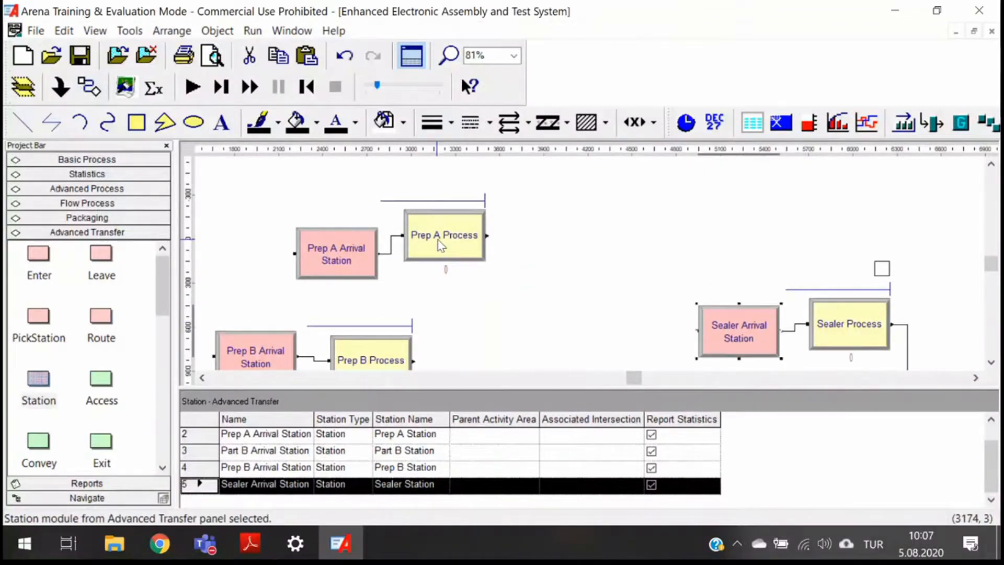
# - Place a Route module after Prep A Process, naming it Route to Sealer with a 2 Minutes route time to Sealer Station
pyautogui.click(441, 244)
pyautogui.moveTo(101, 316); pyautogui.dragTo(519, 246)
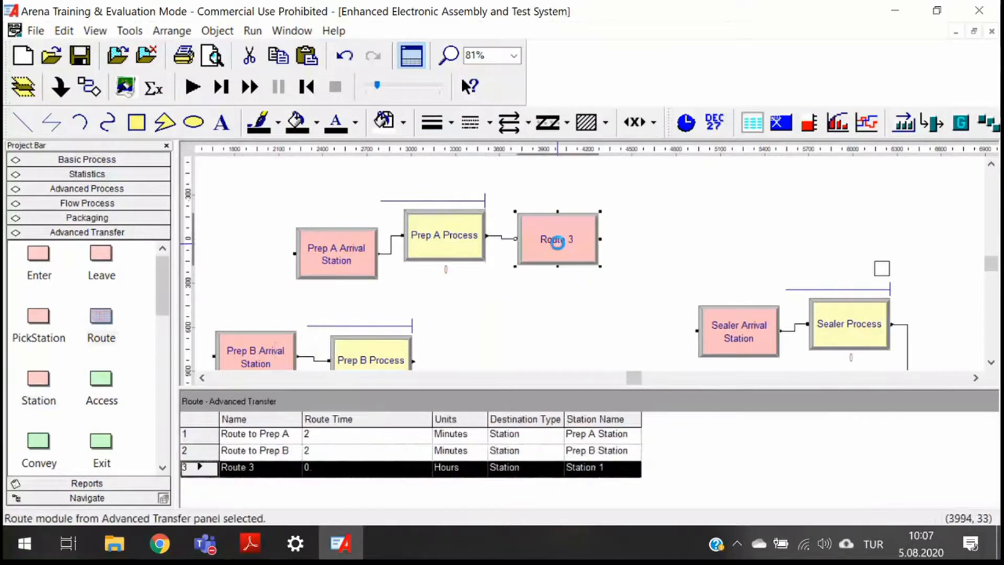
pyautogui.doubleClick(557, 243)
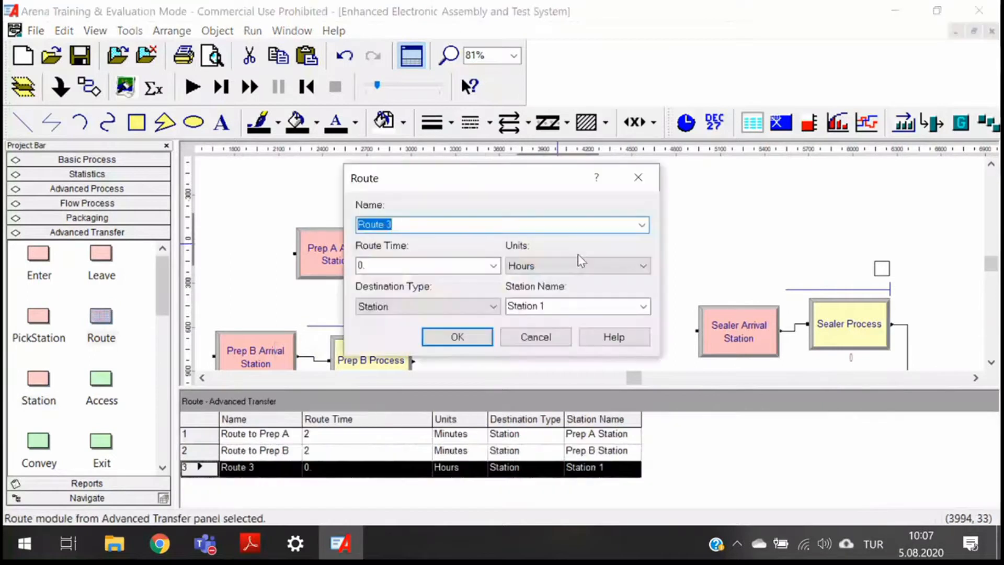
pyautogui.write('Route to Sealer')
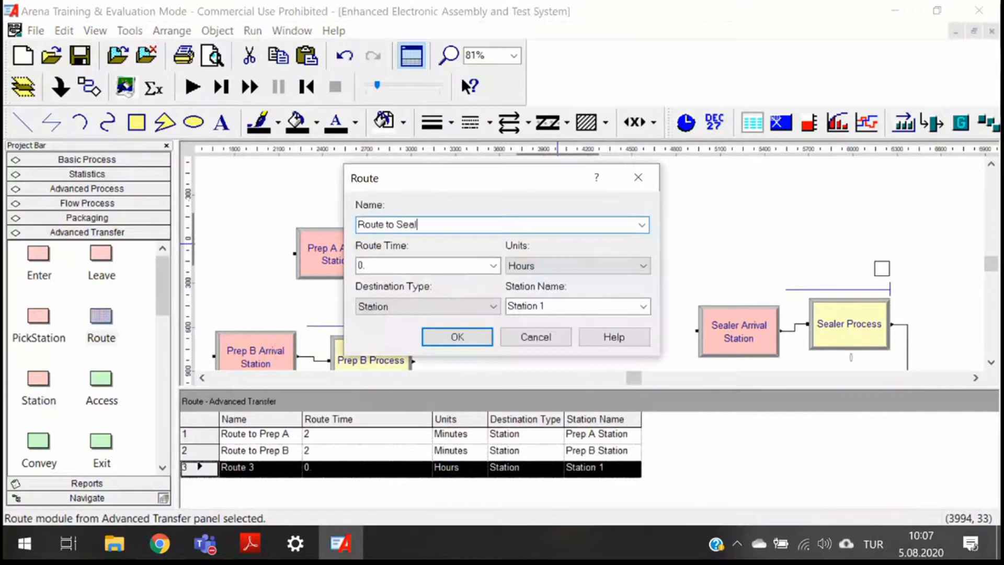
pyautogui.click(395, 270)
pyautogui.write('2')
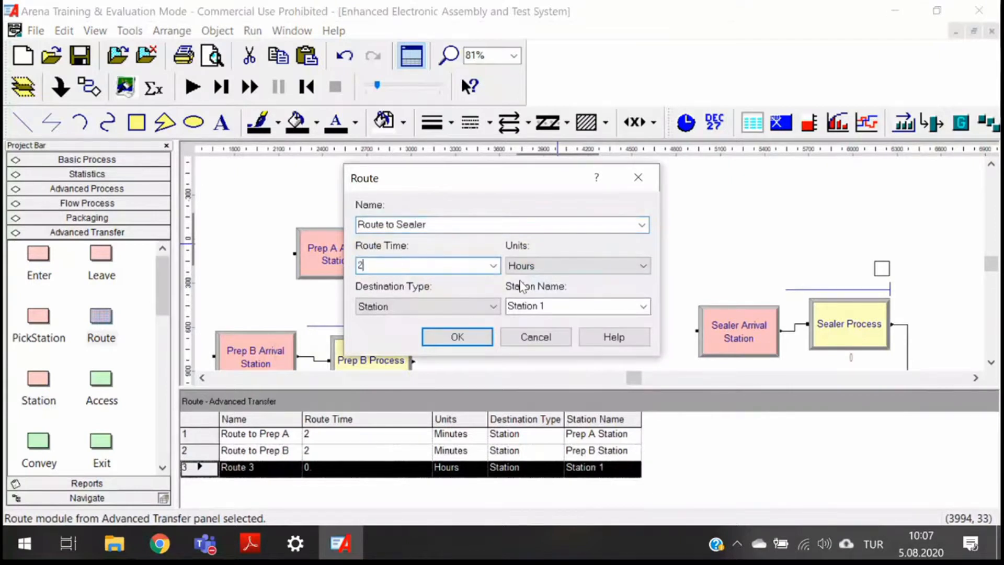
pyautogui.click(559, 274)
pyautogui.click(547, 317)
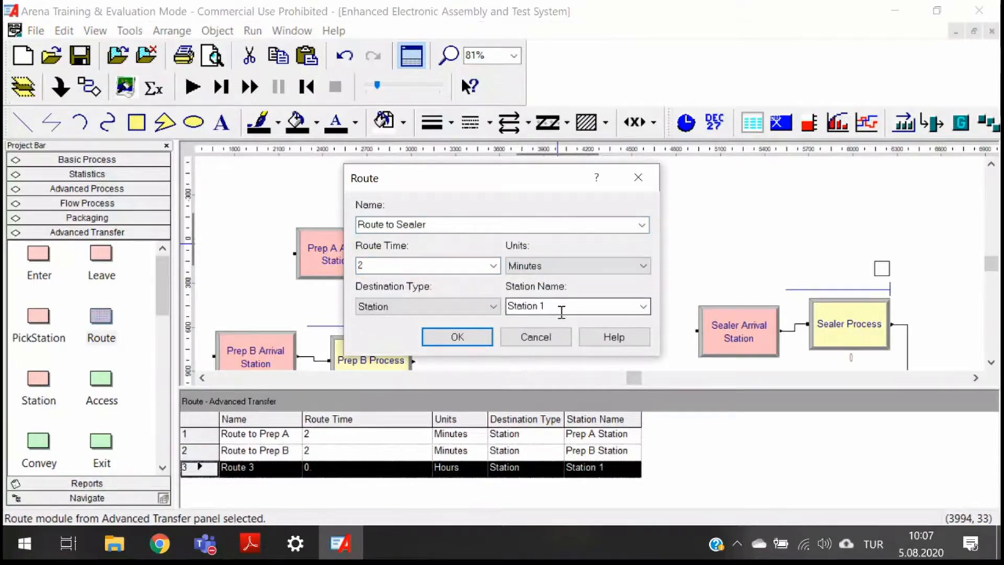
pyautogui.click(643, 307)
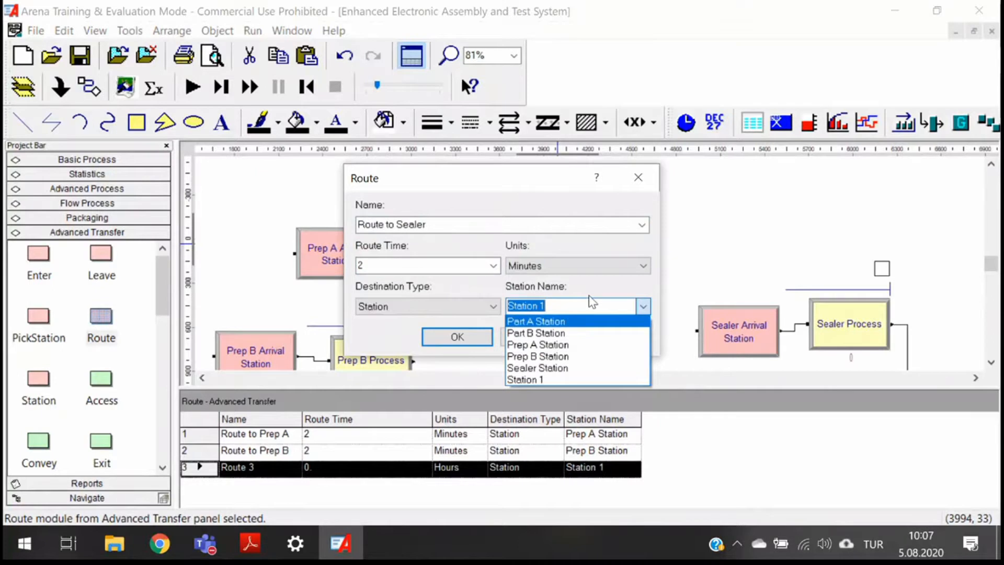
pyautogui.click(592, 304)
pyautogui.click(643, 306)
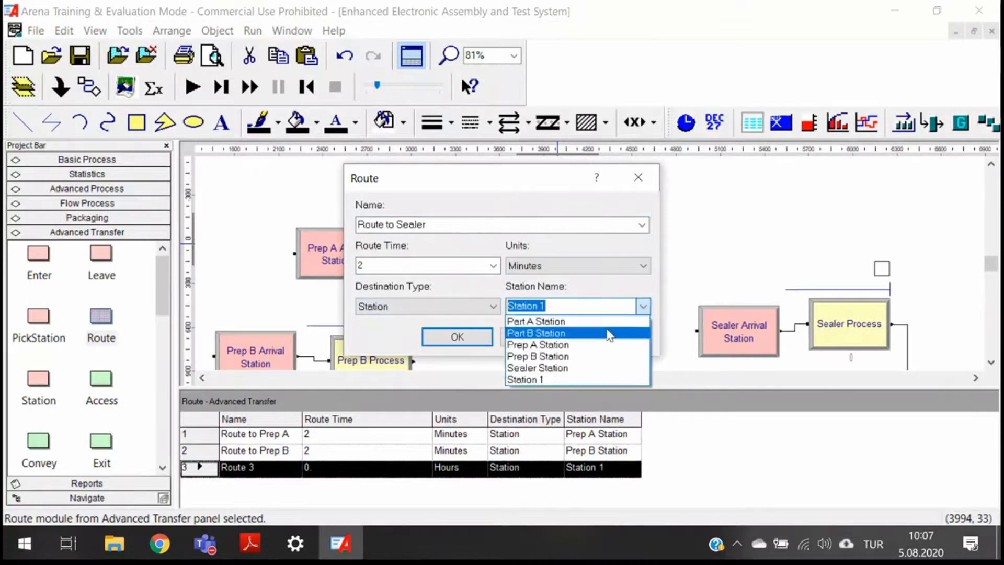
pyautogui.click(553, 367)
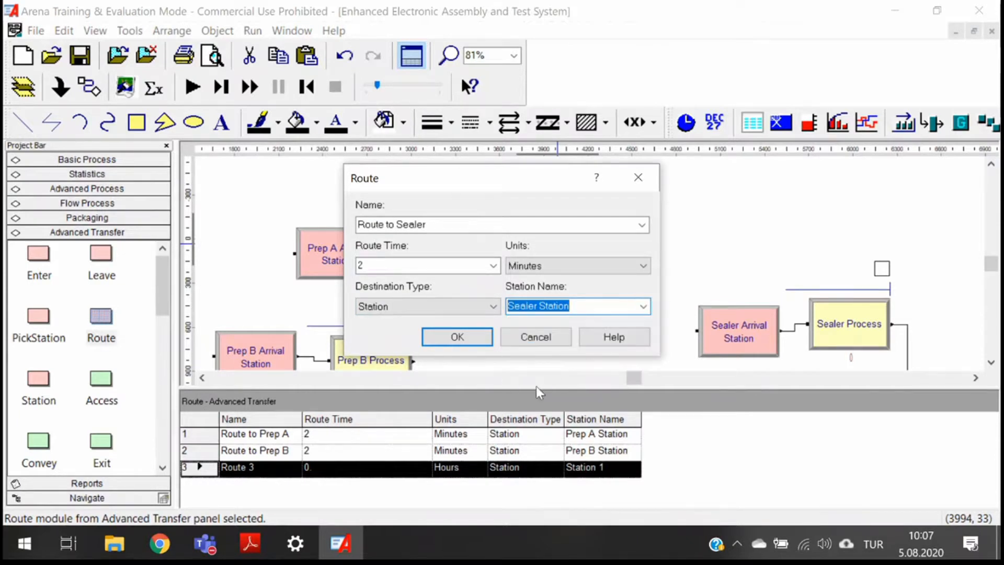
pyautogui.click(459, 340)
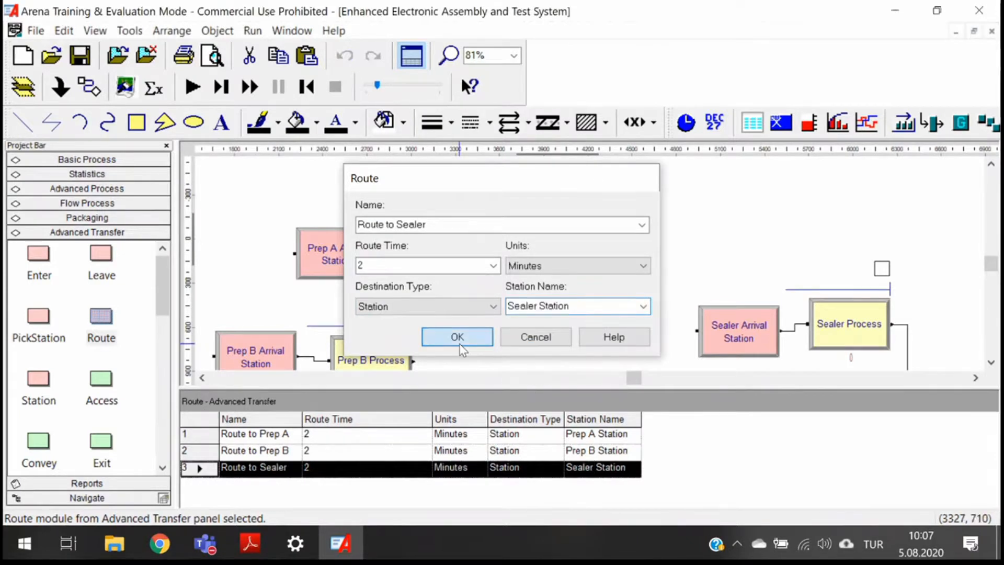
# - Review Sealer Arrival Station's settings and reselect Sealer Station as Route to Sealer's destination station
pyautogui.scroll(-3, 575, 313)
pyautogui.click(727, 264)
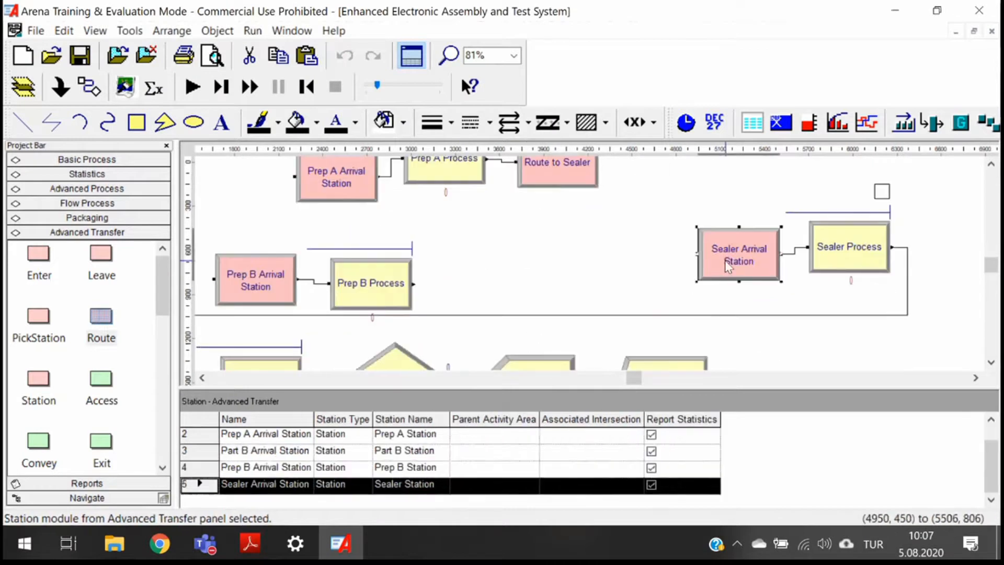
pyautogui.doubleClick(727, 264)
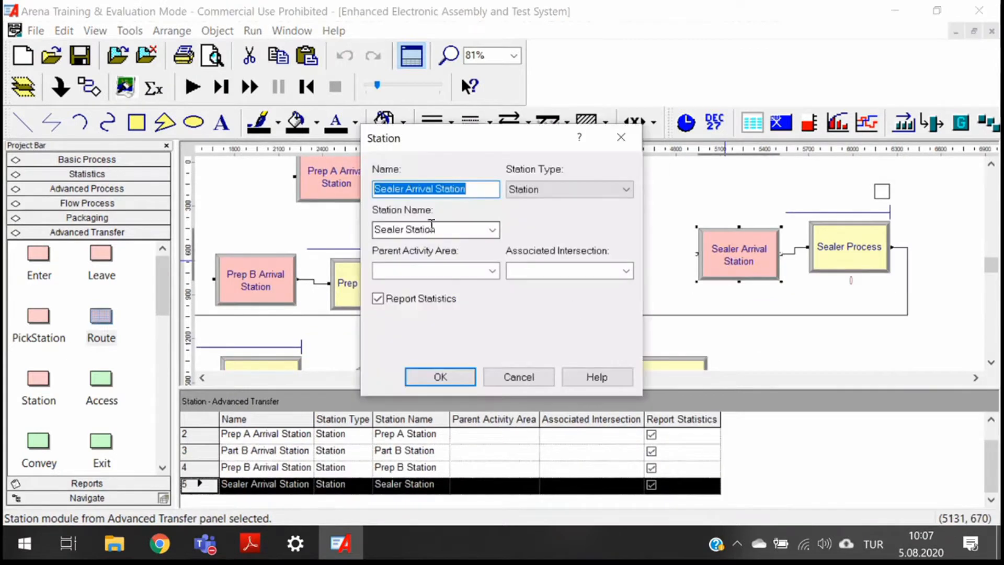
pyautogui.click(620, 138)
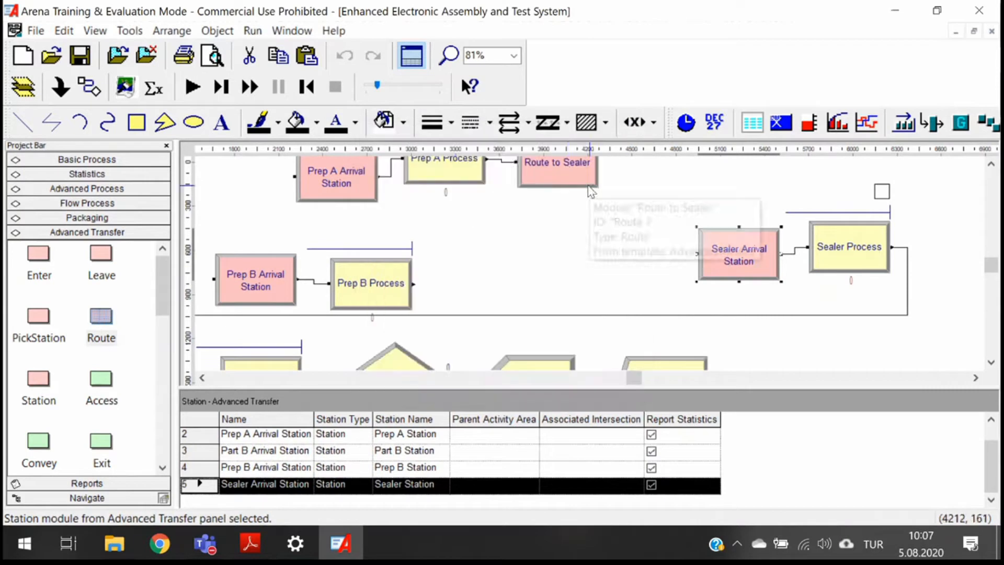
pyautogui.scroll(1, 566, 165)
pyautogui.click(566, 165)
pyautogui.doubleClick(567, 165)
pyautogui.click(643, 306)
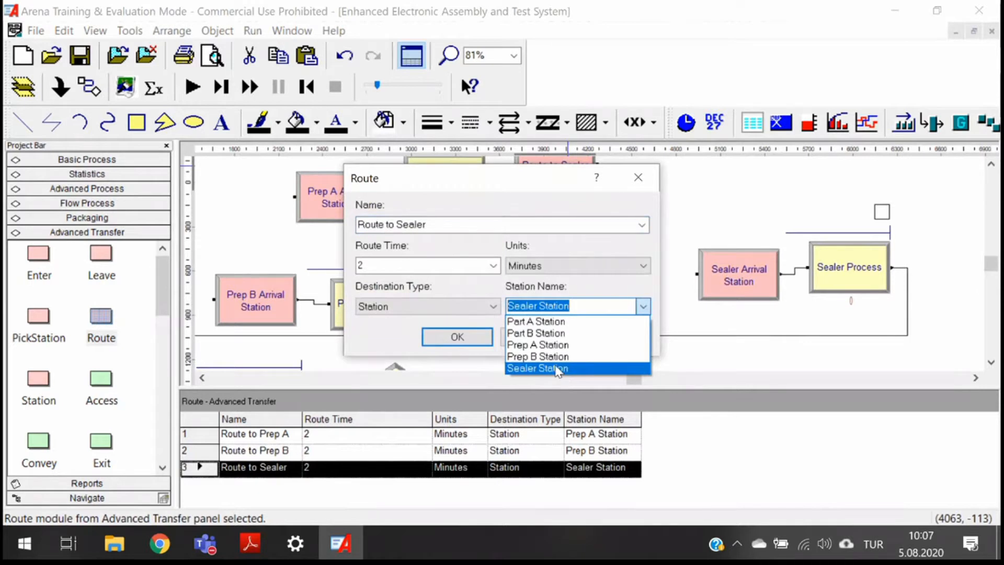
pyautogui.click(559, 368)
pyautogui.click(458, 336)
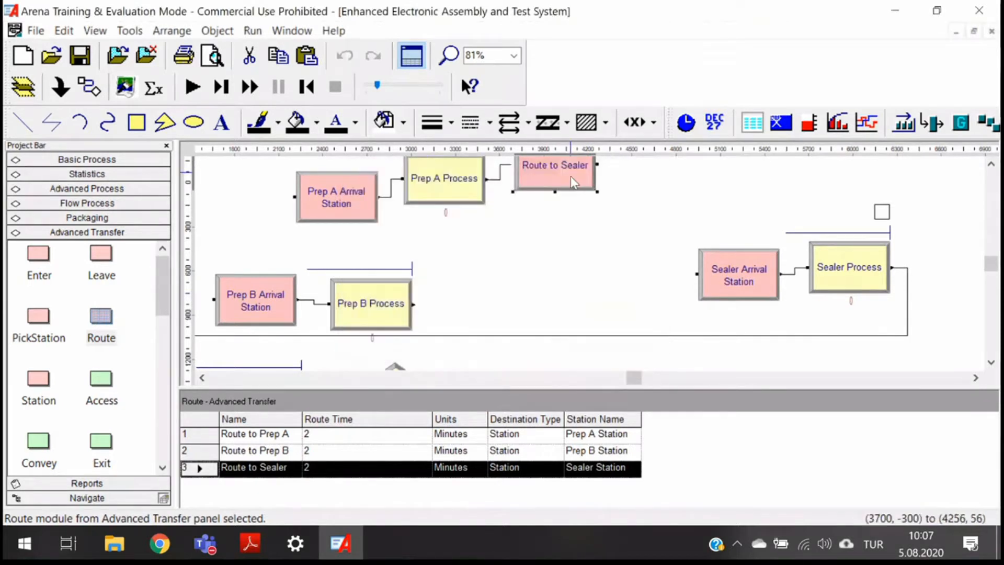
# - Move Route to Sealer lower and connect Prep B Process's exit to it
pyautogui.moveTo(570, 176); pyautogui.dragTo(570, 262)
pyautogui.click(800, 253)
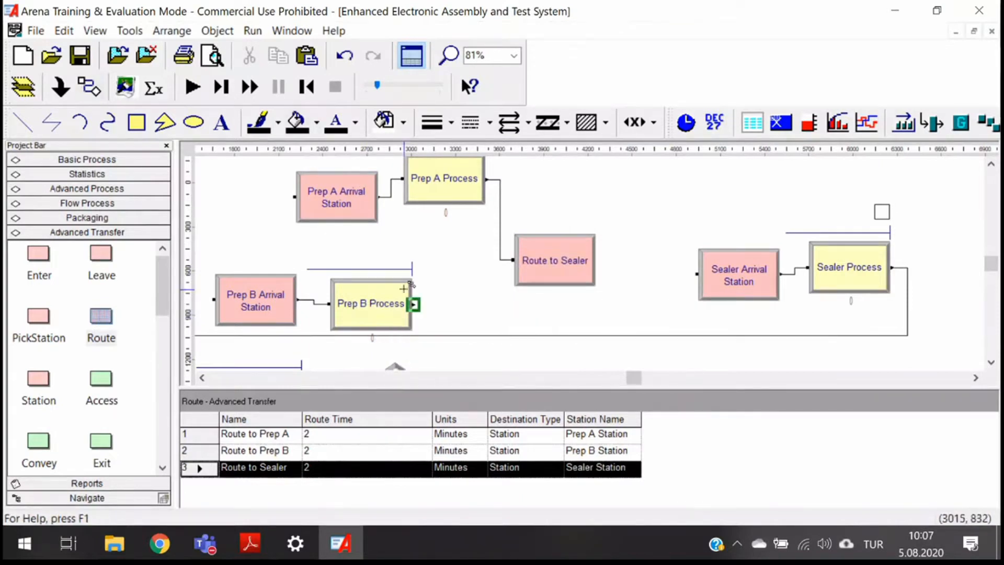
pyautogui.click(413, 304)
pyautogui.click(512, 260)
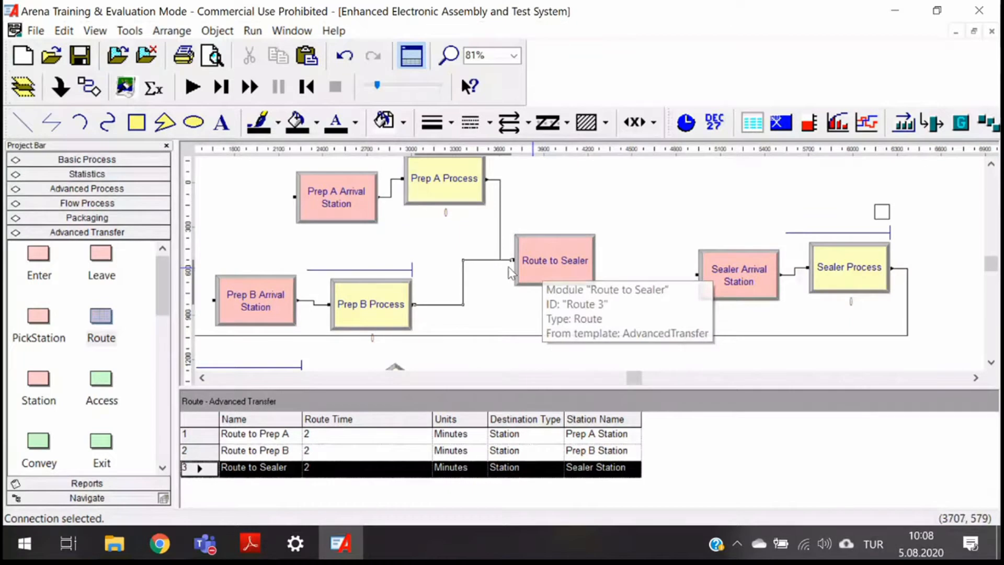
# - Run the simulation and slow down the animation speed
pyautogui.press('F5')
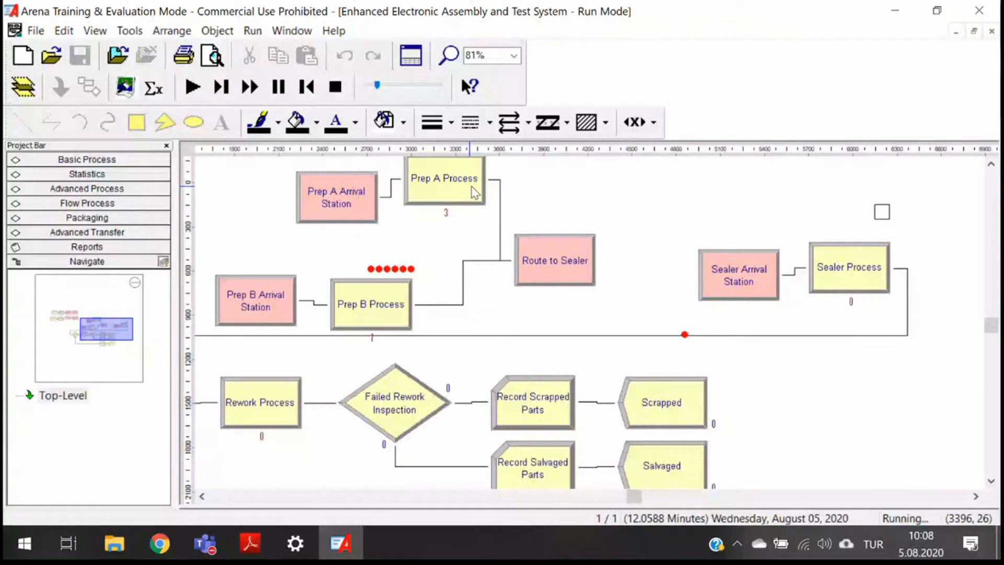
pyautogui.press('less')
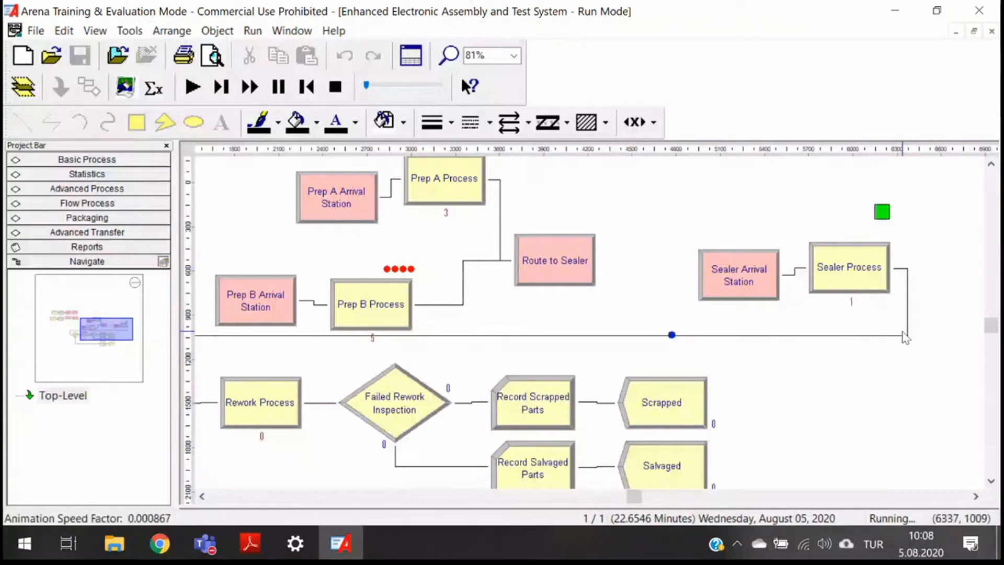
# - Switch to File Explorer and open the Enhanced Electronic Assembly and Test System with Part Transfers model from the Week 05 folder
pyautogui.moveTo(114, 544)
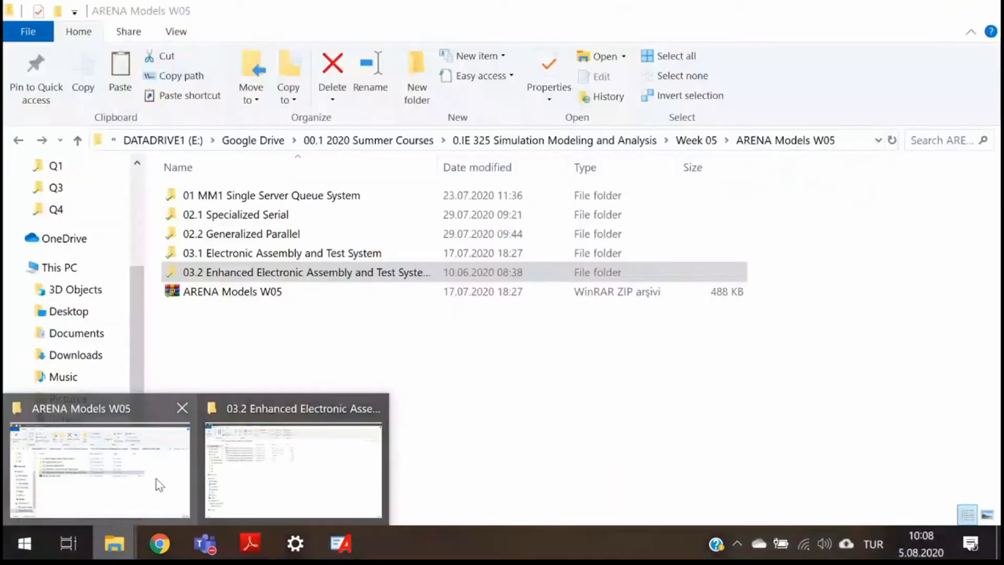
pyautogui.click(157, 481)
pyautogui.click(700, 140)
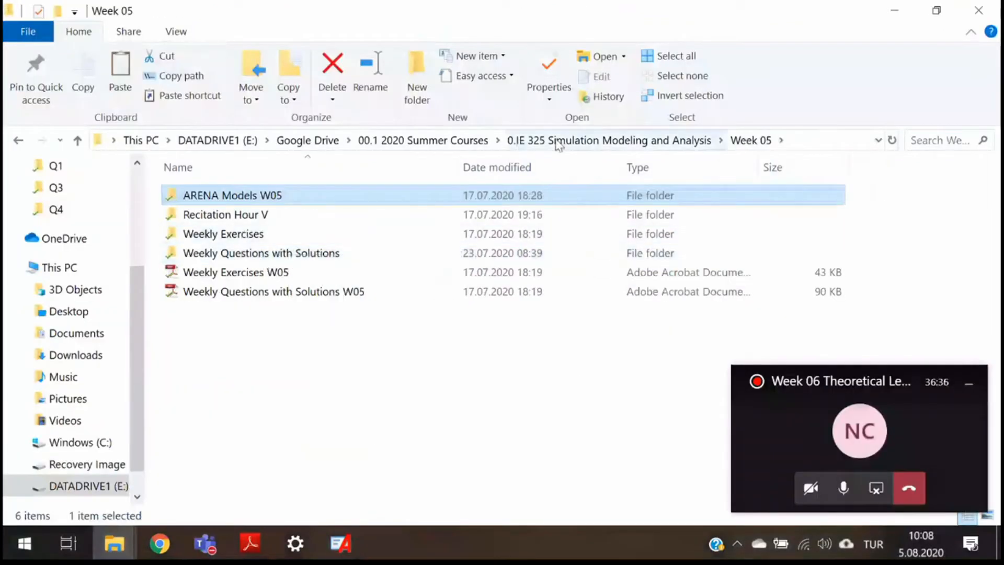
pyautogui.click(558, 145)
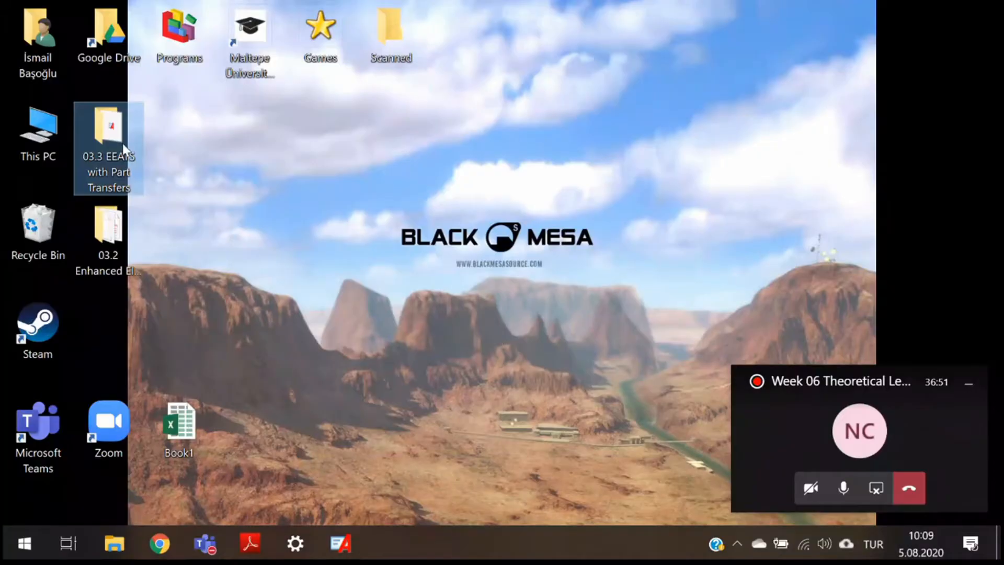
pyautogui.doubleClick(123, 144)
pyautogui.doubleClick(222, 196)
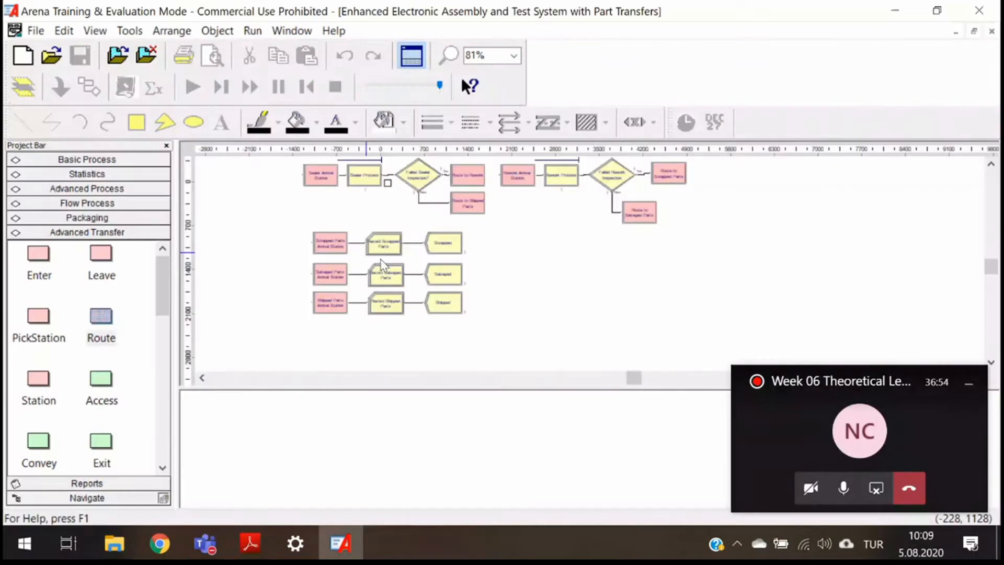
# - Examine the finished model's part arrival stations, routes to Prep A and B, and Route to Prep A settings
pyautogui.click(484, 297)
pyautogui.scroll(3, 471, 294)
pyautogui.scroll(2, 467, 292)
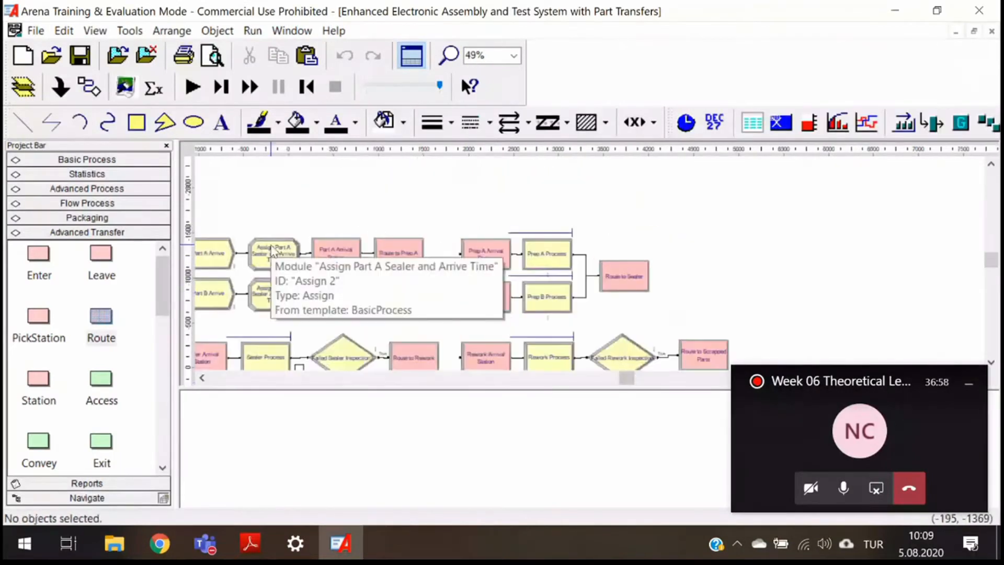
pyautogui.scroll(2, 272, 250)
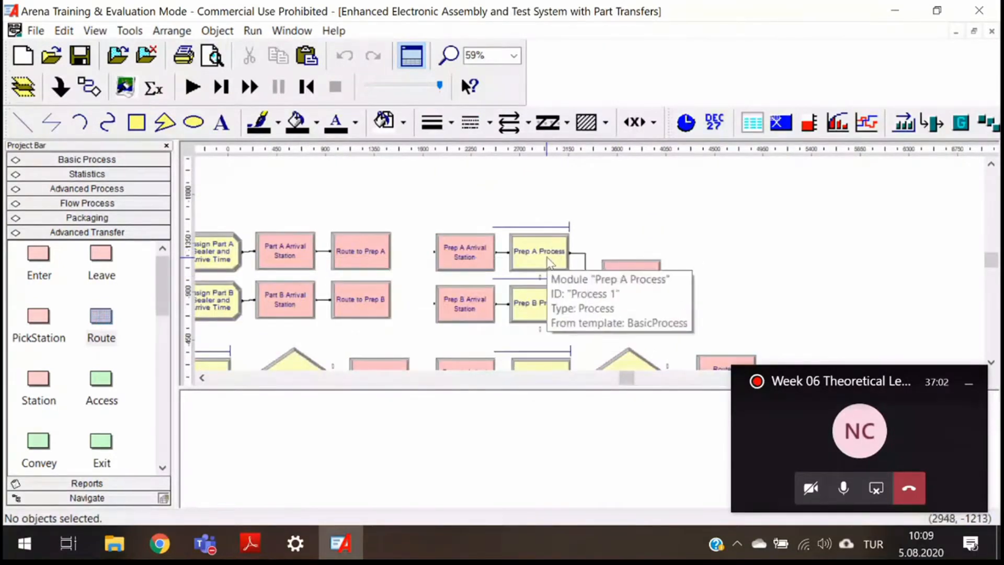
pyautogui.click(363, 262)
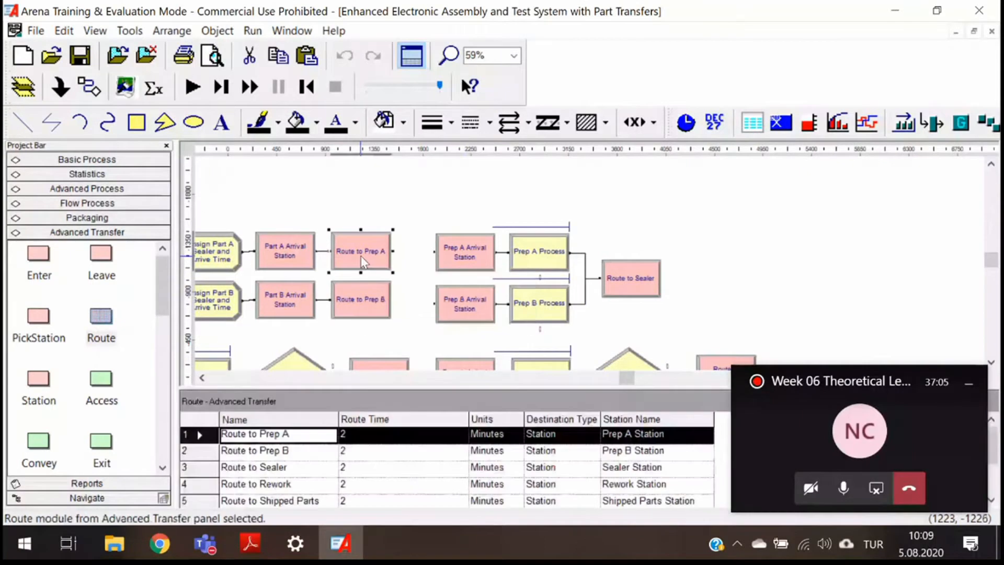
pyautogui.doubleClick(362, 261)
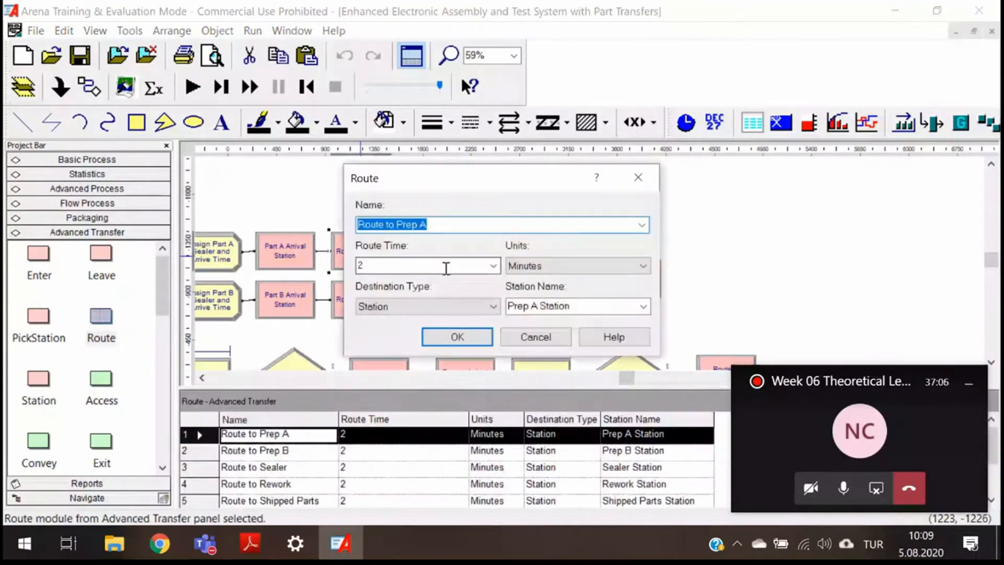
pyautogui.click(651, 182)
# - Examine the sealer, rework and exit stations and the Route to Shipped Parts settings in the finished model
pyautogui.scroll(-3, 579, 247)
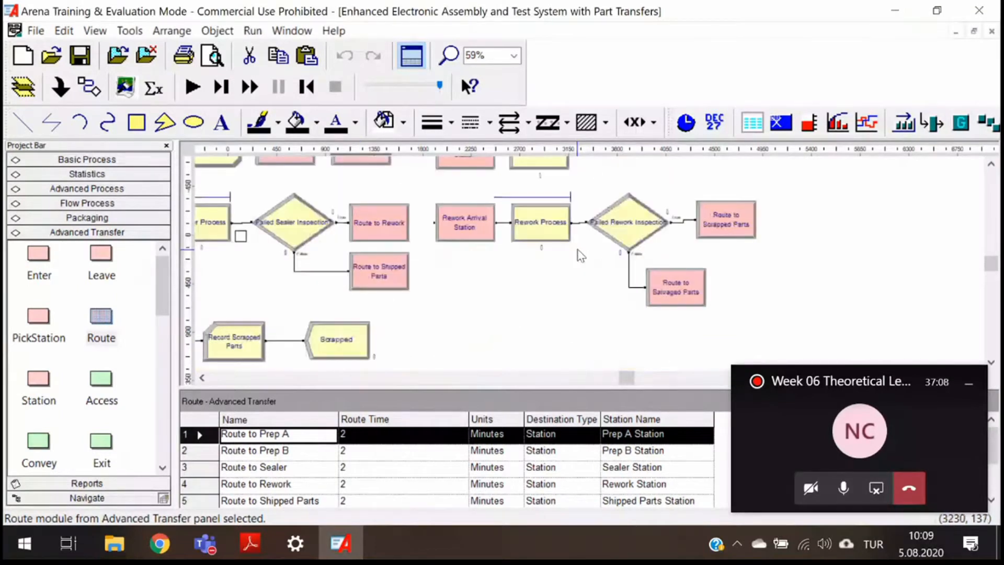
pyautogui.scroll(3, 579, 257)
pyautogui.doubleClick(587, 224)
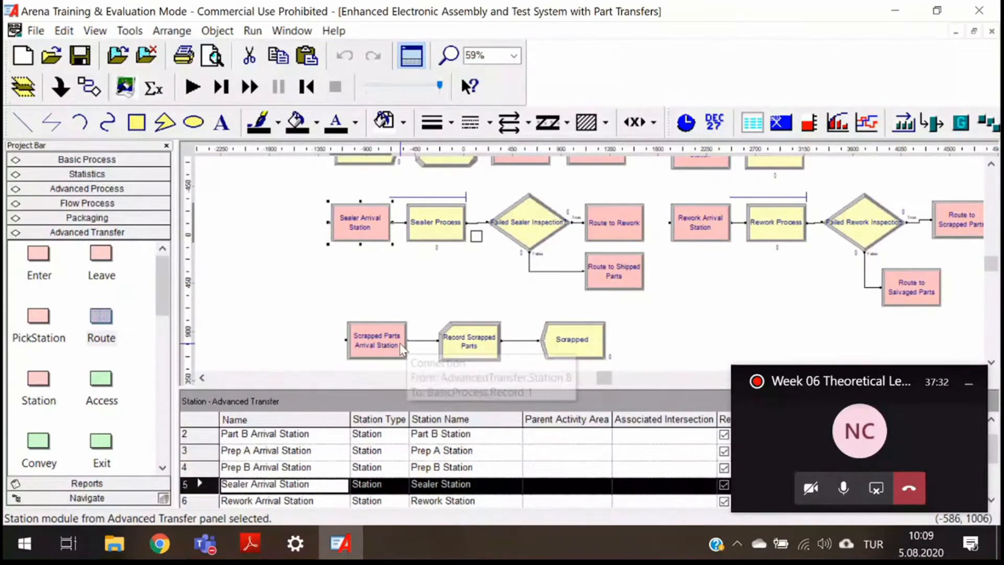
pyautogui.scroll(-5, 617, 312)
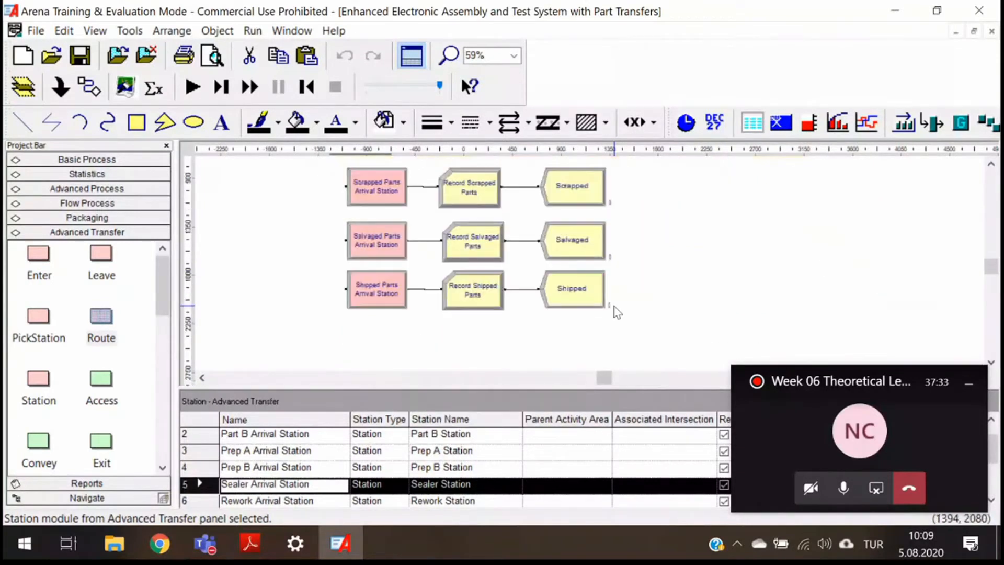
pyautogui.click(385, 302)
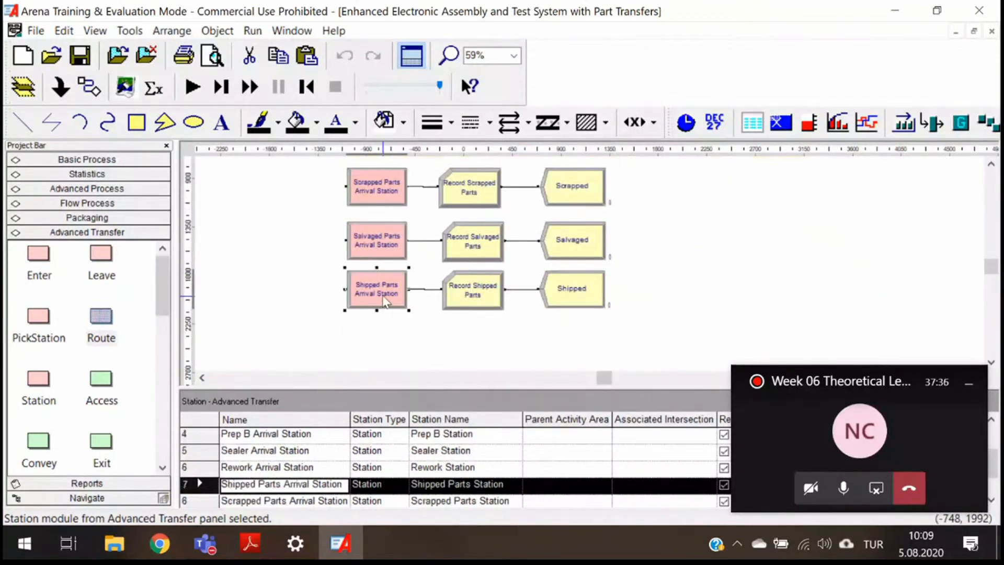
pyautogui.click(380, 250)
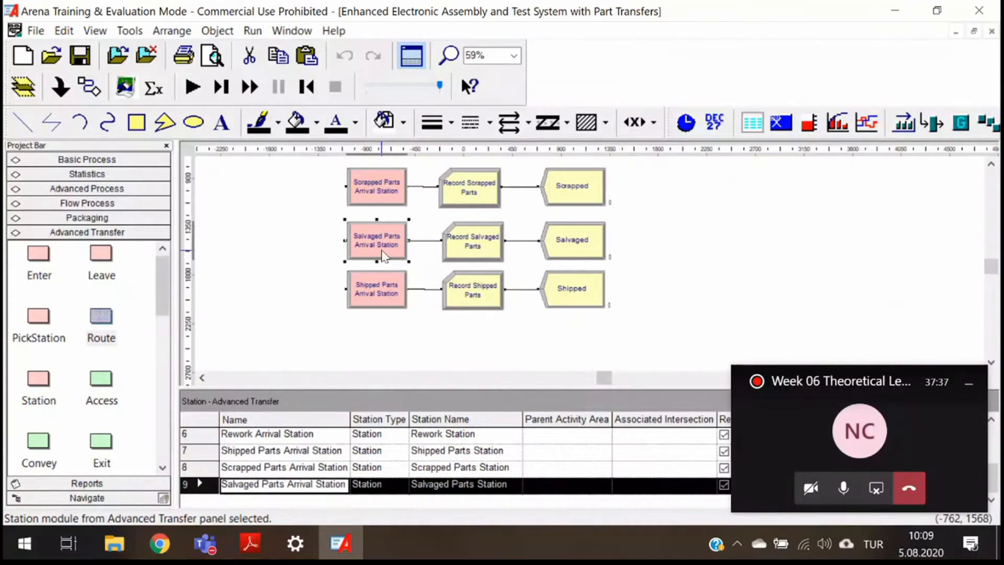
pyautogui.click(381, 199)
pyautogui.scroll(2, 381, 190)
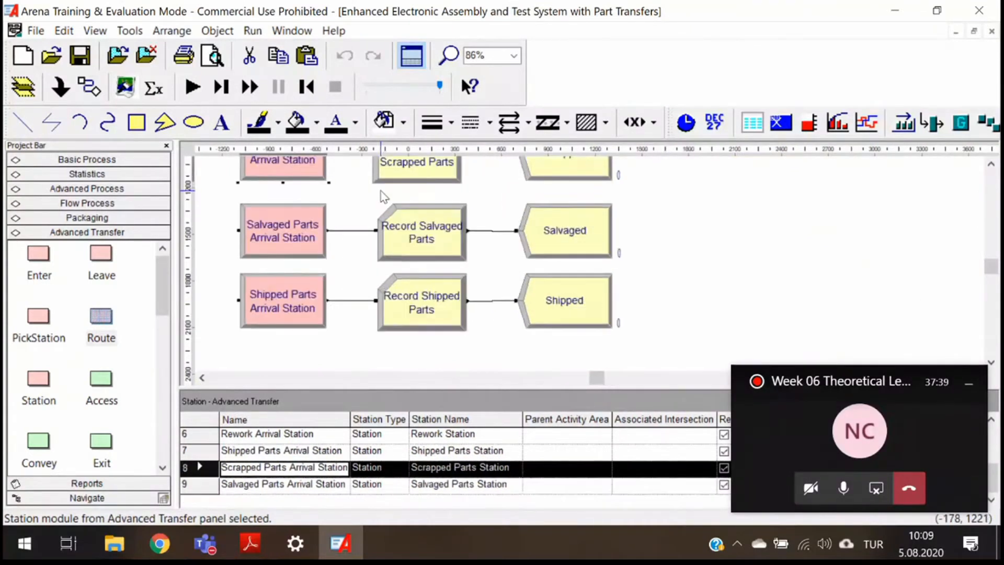
pyautogui.scroll(3, 382, 191)
pyautogui.scroll(-2, 390, 201)
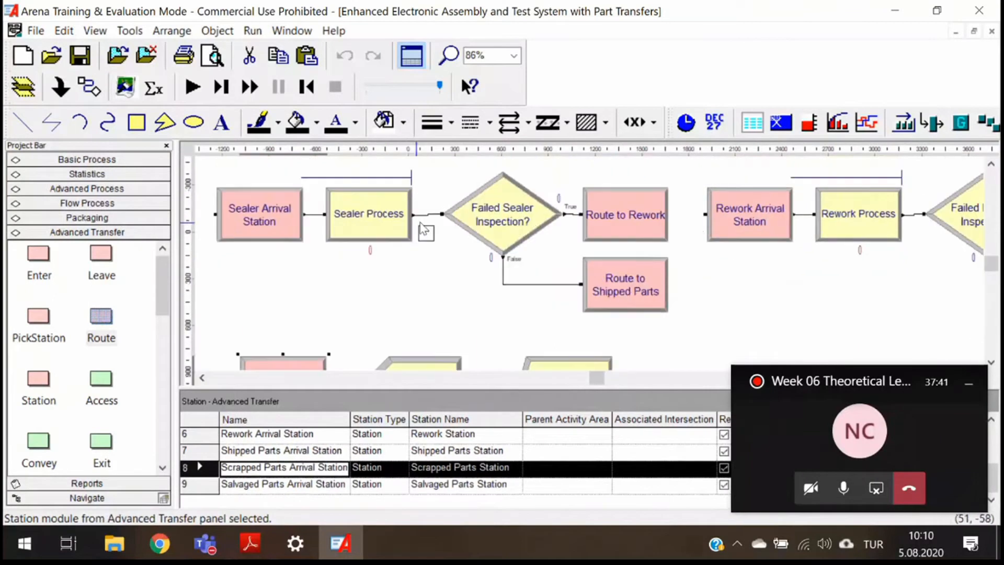
pyautogui.click(640, 307)
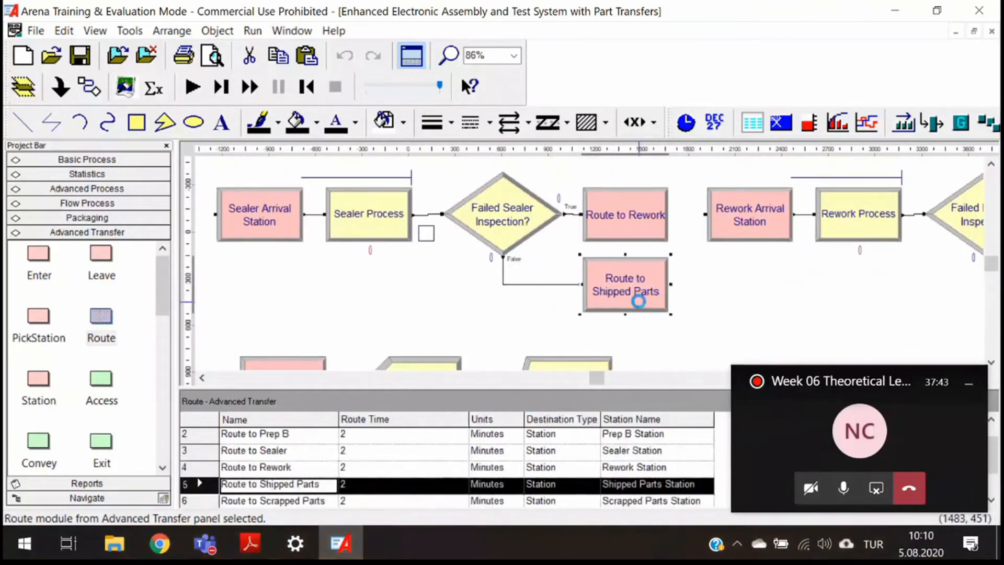
pyautogui.doubleClick(639, 298)
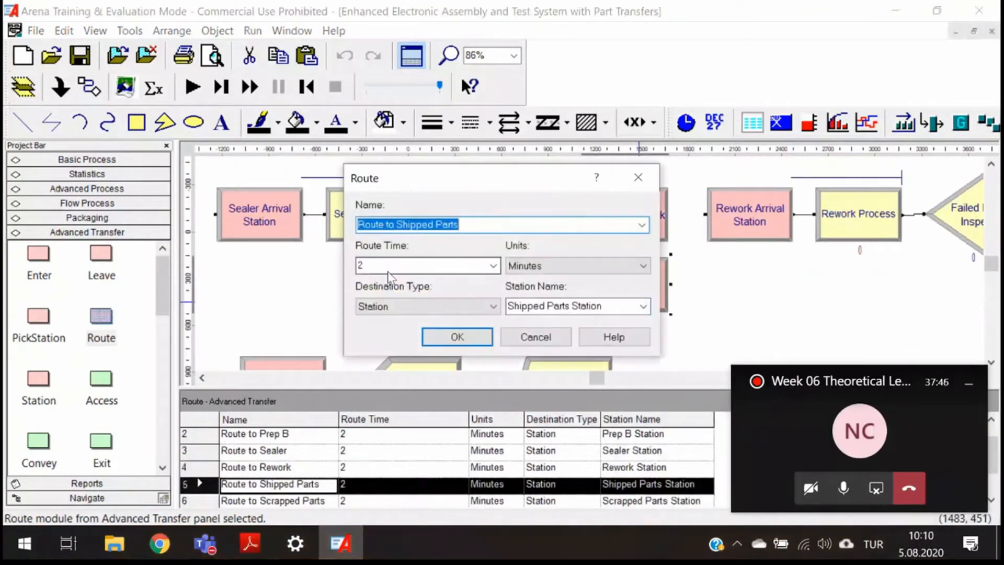
pyautogui.click(647, 186)
pyautogui.moveTo(594, 377); pyautogui.dragTo(616, 384)
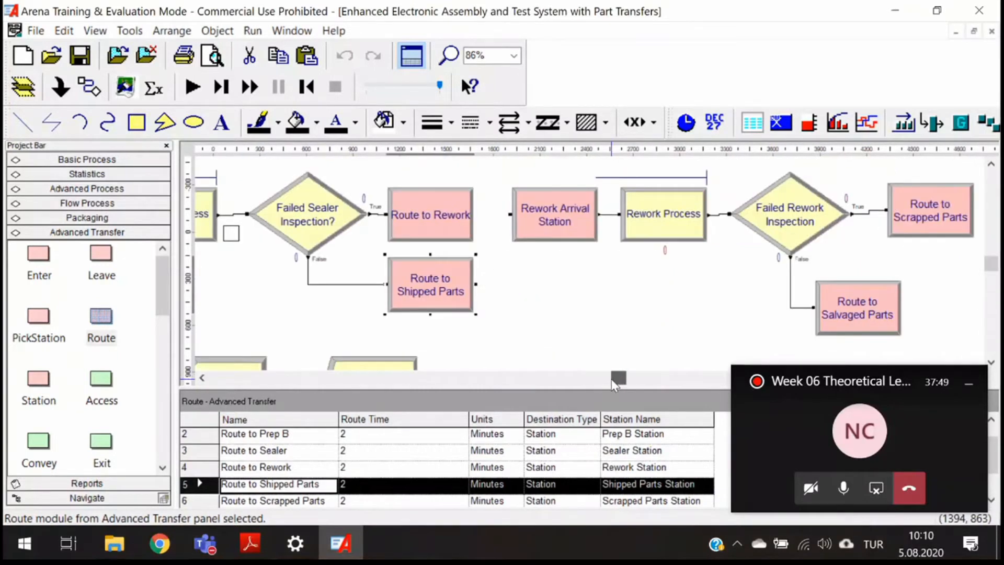
# - Examine the Route to Rework, Rework Arrival Station, Route to Scrapped Parts and Route to Salvaged Parts settings
pyautogui.click(446, 222)
pyautogui.doubleClick(447, 222)
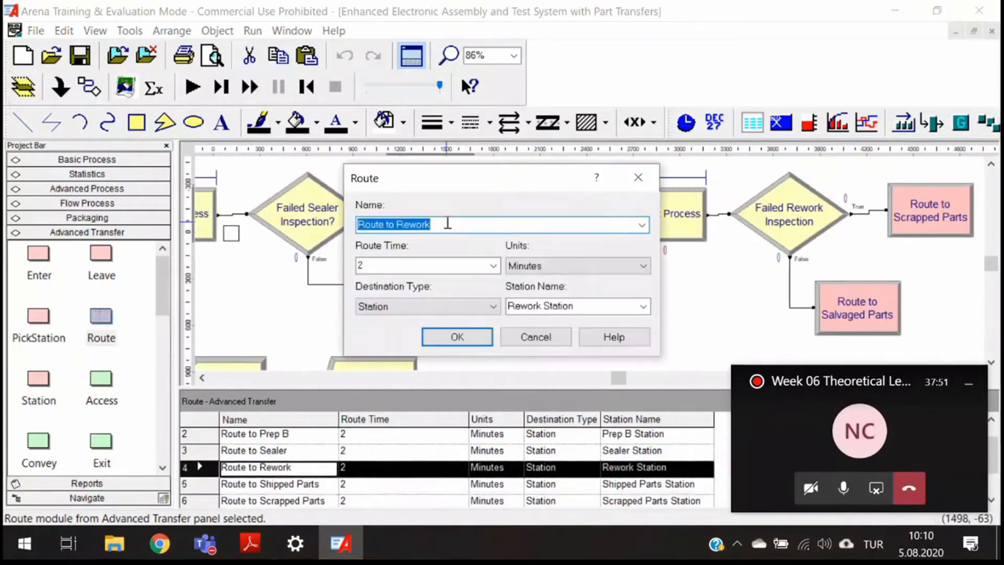
pyautogui.click(647, 184)
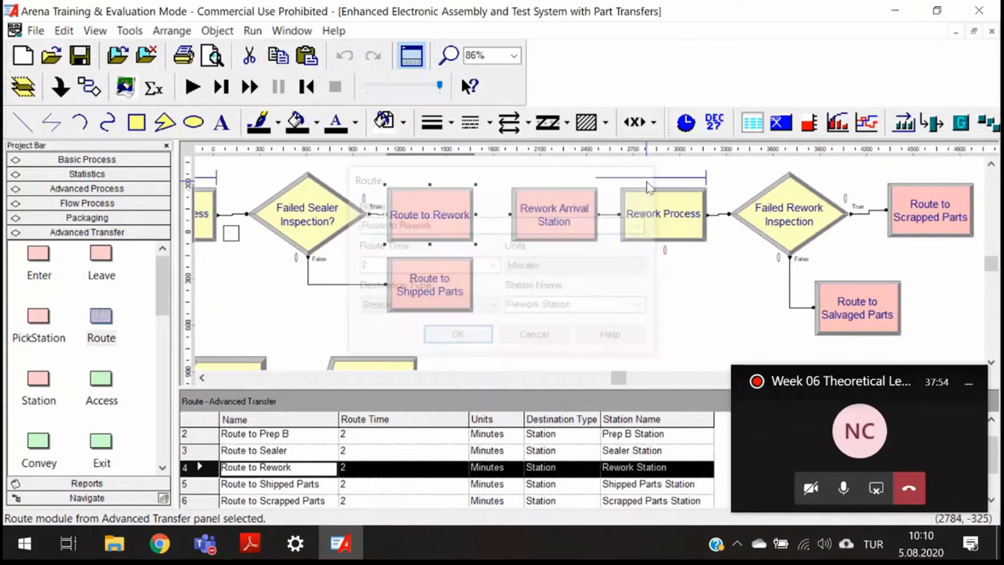
pyautogui.click(581, 238)
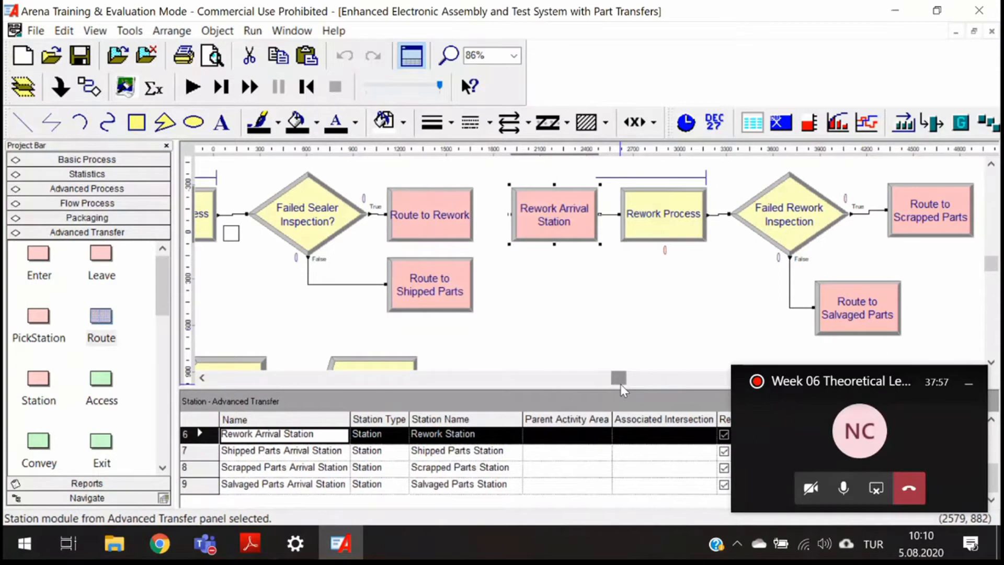
pyautogui.moveTo(620, 384); pyautogui.dragTo(636, 386)
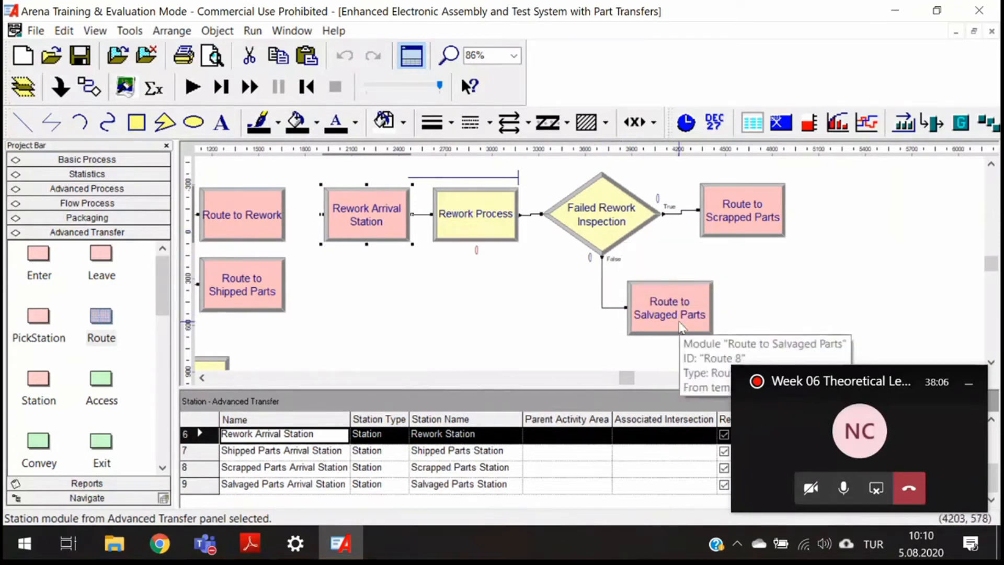
pyautogui.doubleClick(738, 221)
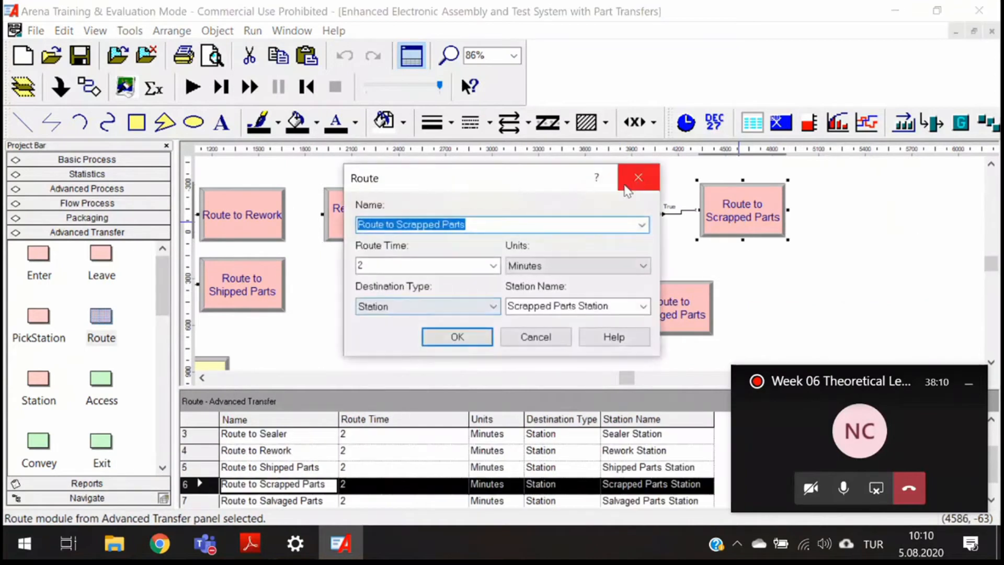
pyautogui.click(637, 182)
pyautogui.doubleClick(667, 302)
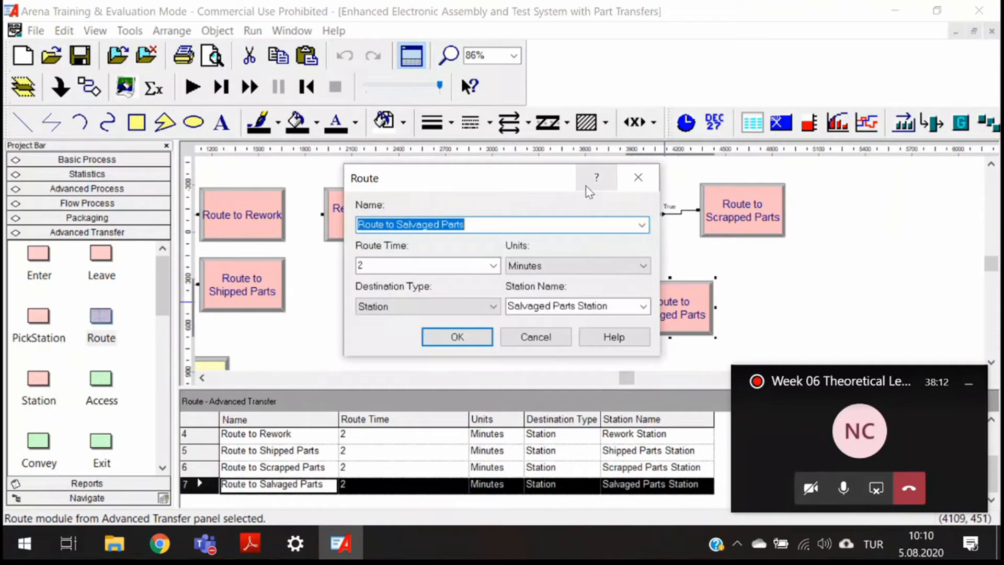
pyautogui.click(638, 178)
# - Examine the scrapped, salvaged and shipped parts stations, record and dispose modules in the finished model
pyautogui.hscroll(-3, 632, 376)
pyautogui.scroll(-2, 396, 307)
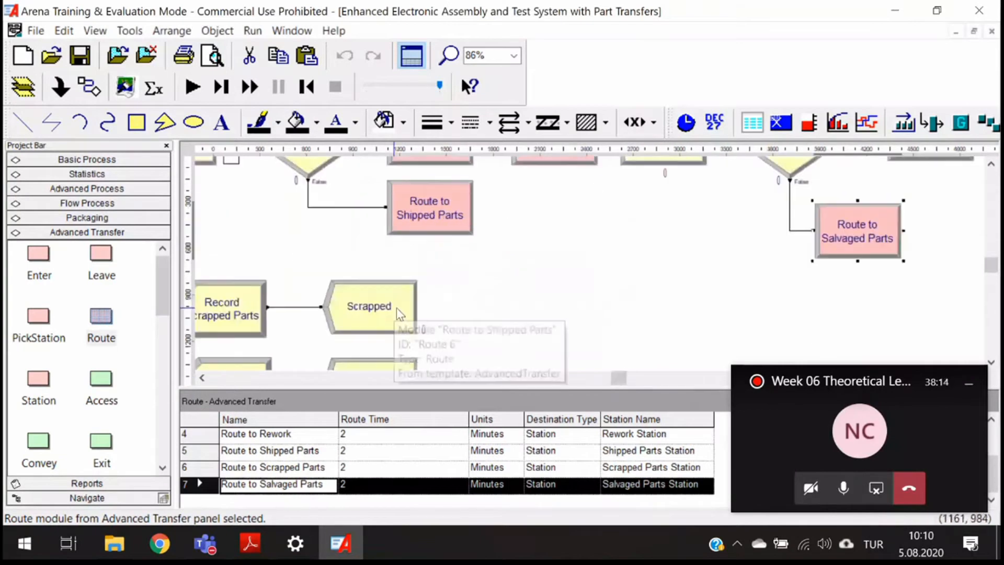
pyautogui.scroll(-2, 396, 307)
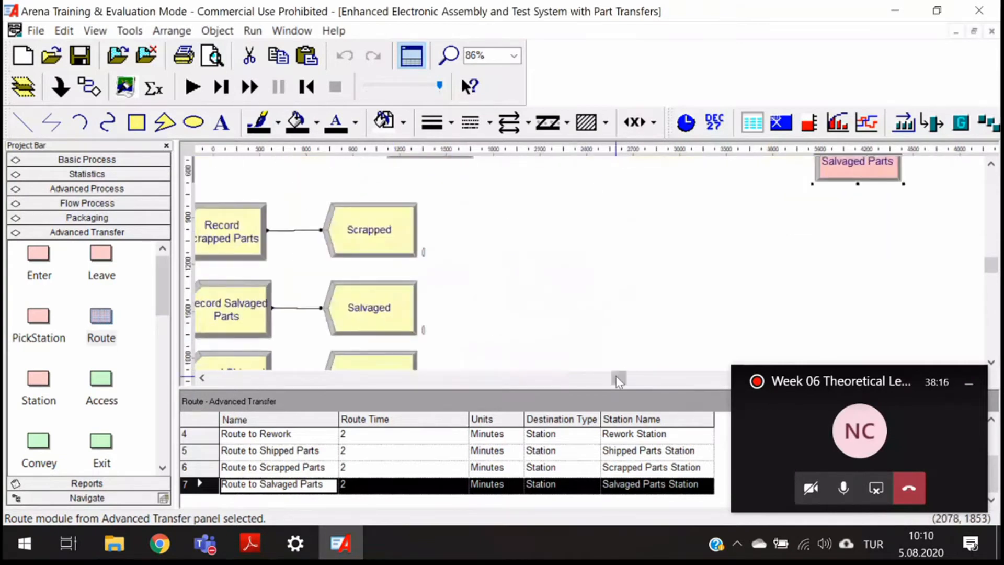
pyautogui.moveTo(616, 376); pyautogui.dragTo(595, 380)
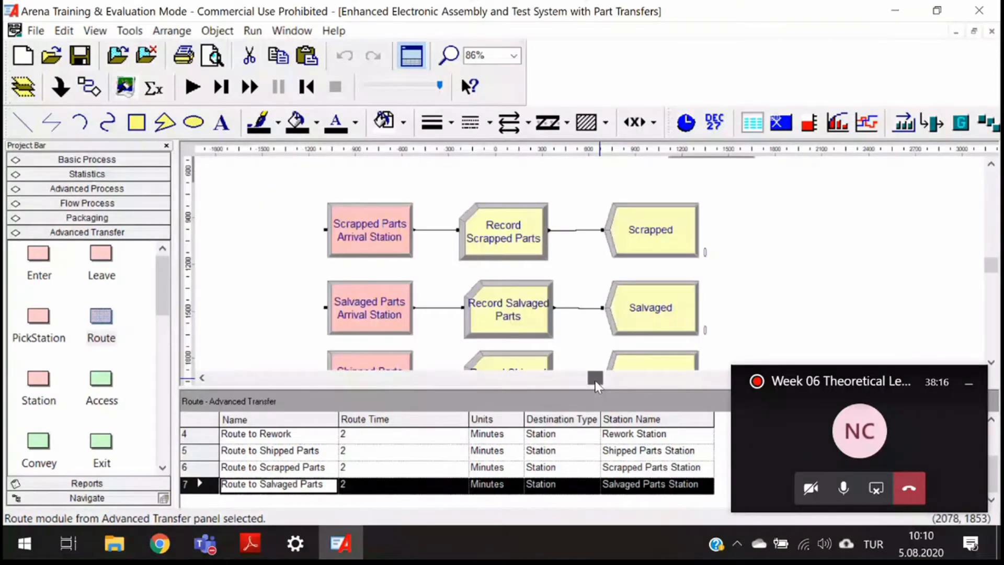
pyautogui.scroll(-3, 662, 309)
pyautogui.scroll(4, 663, 310)
pyautogui.scroll(4, 882, 236)
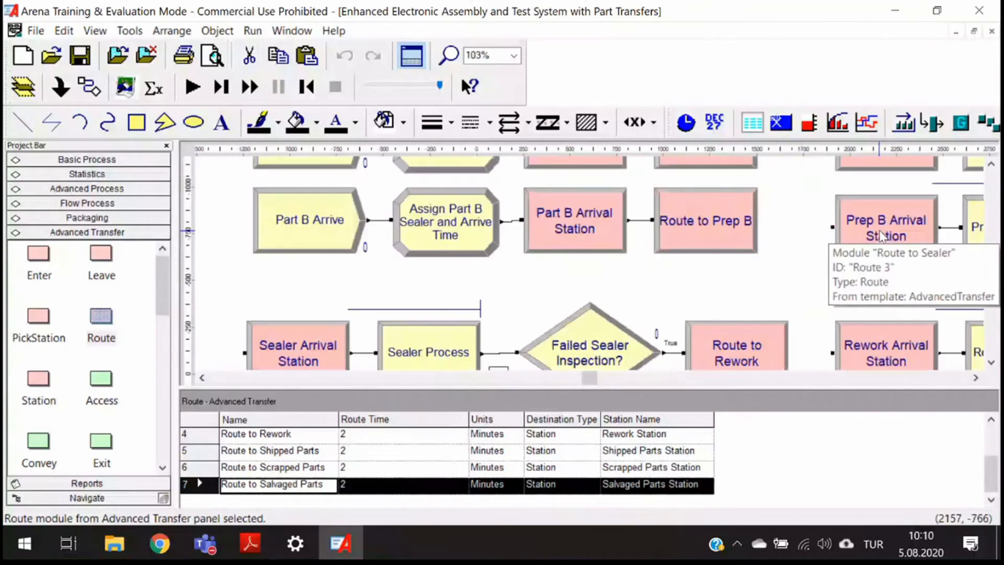
# - Try a NORM(2, 0.10) route time for Route to Sealer, then restore the route time to 2
pyautogui.click(659, 382)
pyautogui.doubleClick(487, 191)
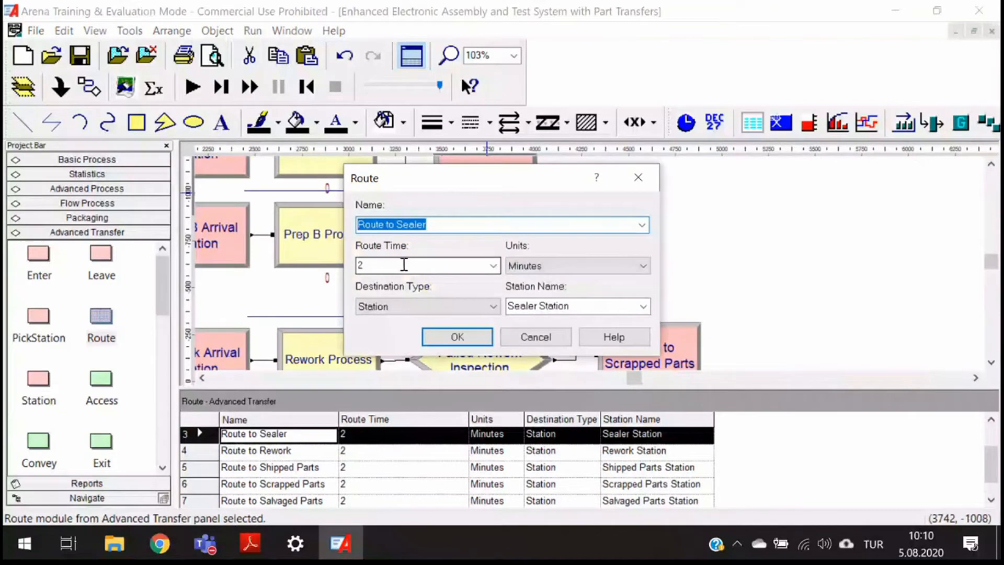
pyautogui.click(405, 264)
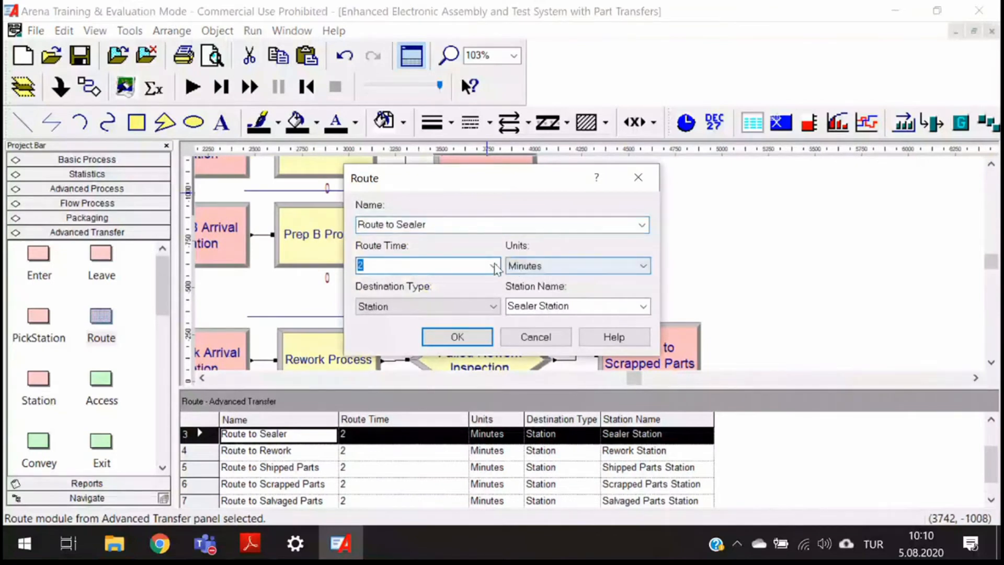
pyautogui.click(493, 266)
pyautogui.click(429, 291)
pyautogui.click(417, 265)
pyautogui.doubleClick(405, 265)
pyautogui.write('2 , StdDev)')
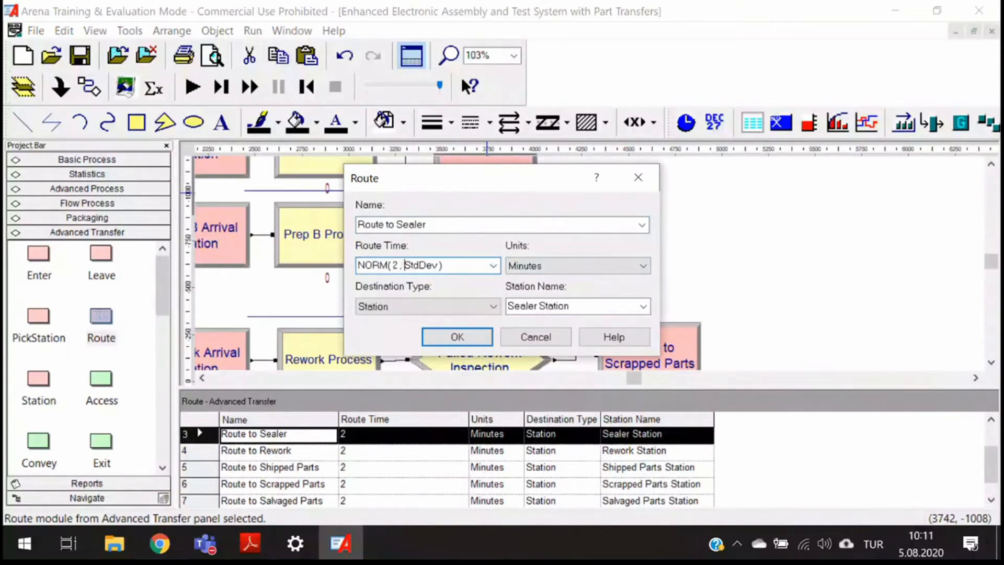
pyautogui.doubleClick(406, 265)
pyautogui.write('0.10')
pyautogui.hotkey('ctrl', 'a')
pyautogui.write('2')
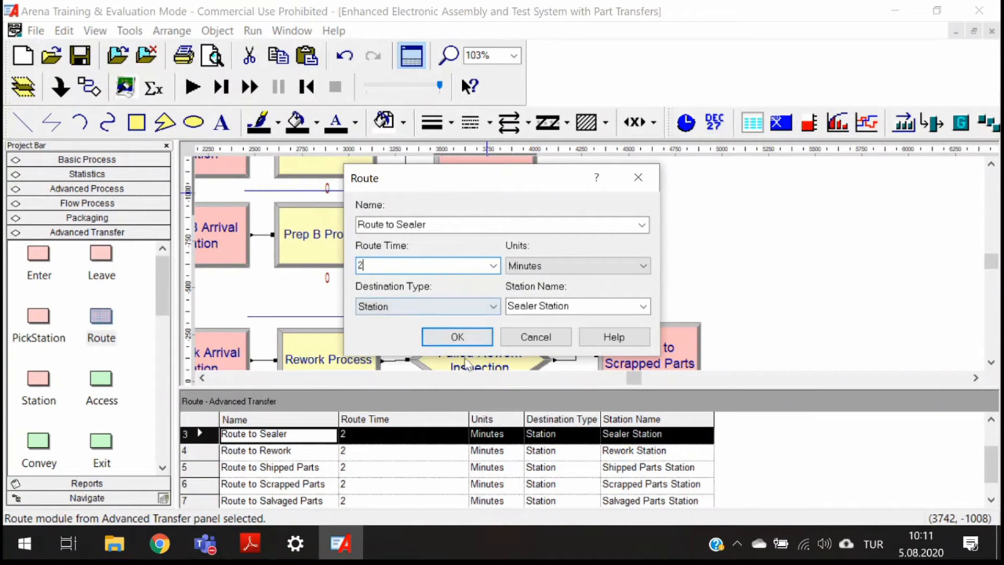
pyautogui.click(457, 338)
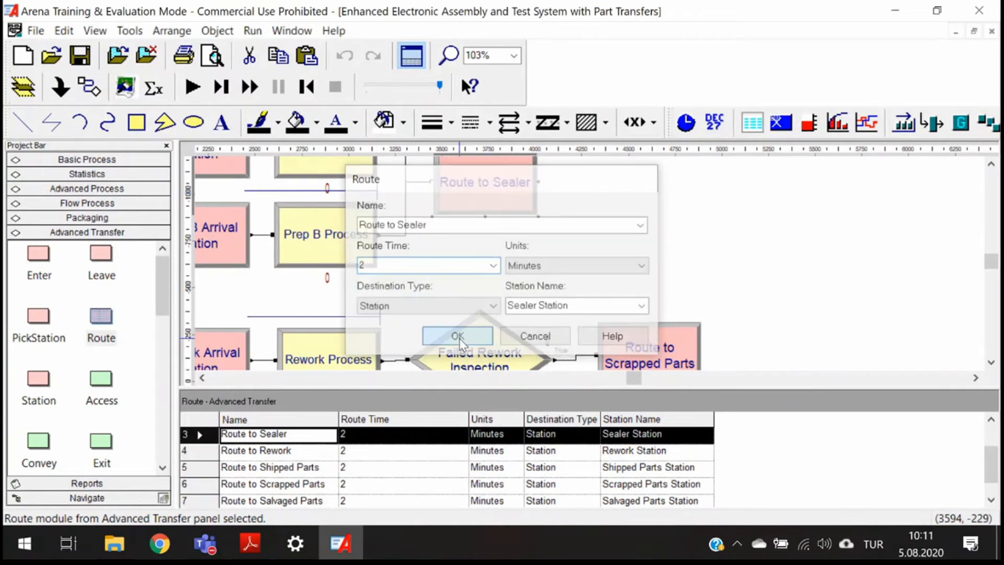
# - Start the simulation run and end it
pyautogui.scroll(3, 464, 259)
pyautogui.scroll(-5, 463, 259)
pyautogui.click(197, 87)
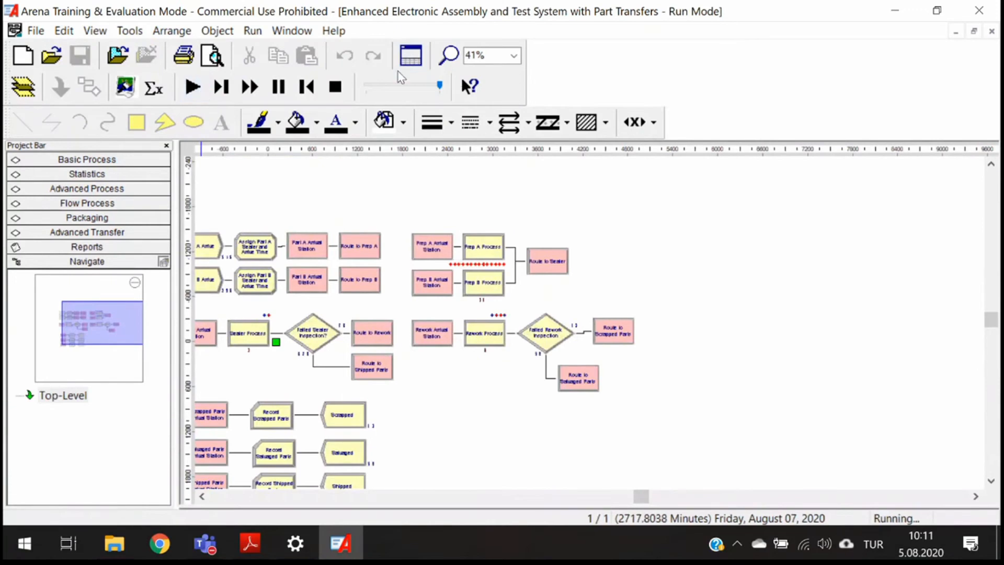
pyautogui.click(335, 87)
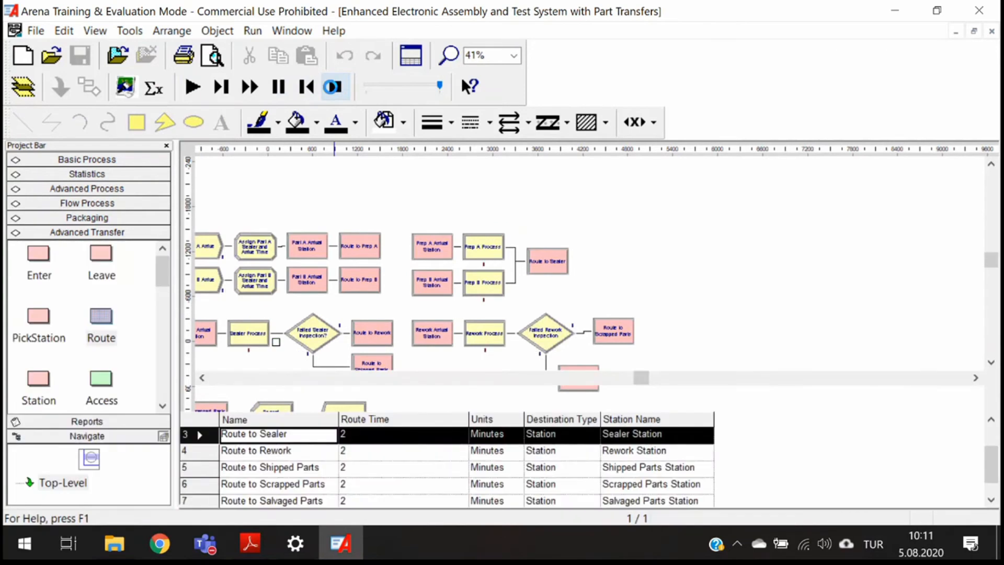
pyautogui.click(253, 30)
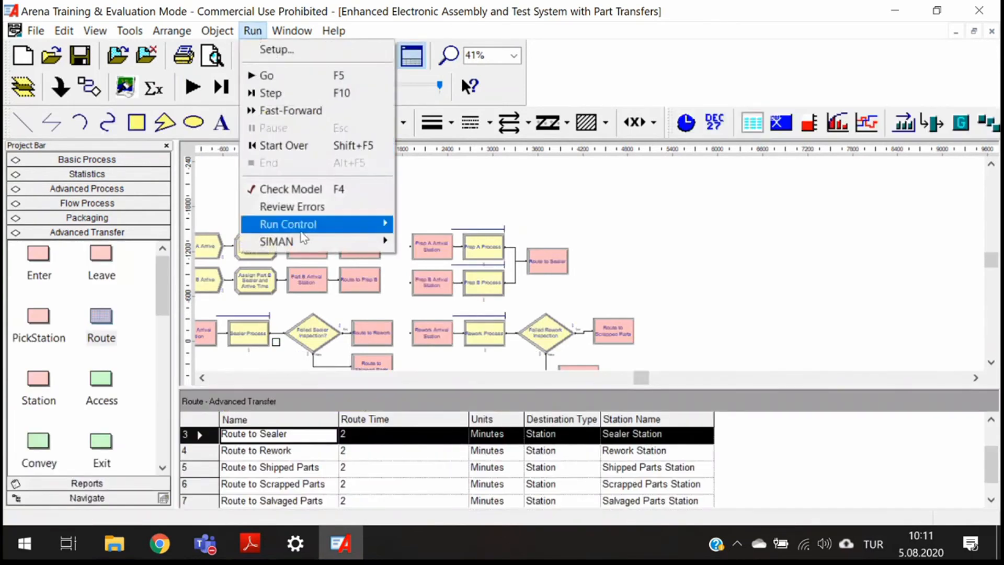
pyautogui.moveTo(301, 225)
pyautogui.click(441, 332)
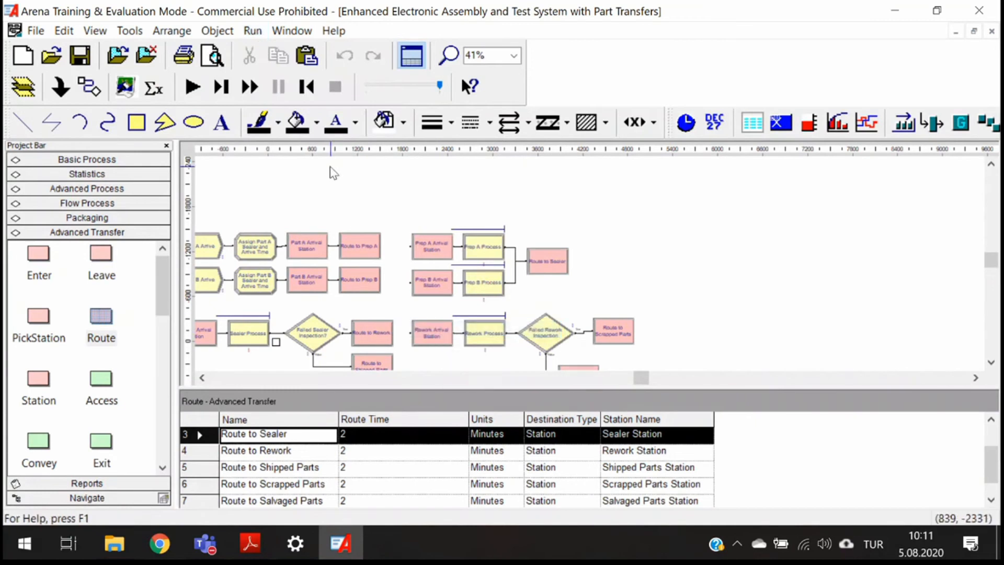
# - Run the simulation to completion and examine the Entity times, including transfer times, in the Category Overview report
pyautogui.click(202, 90)
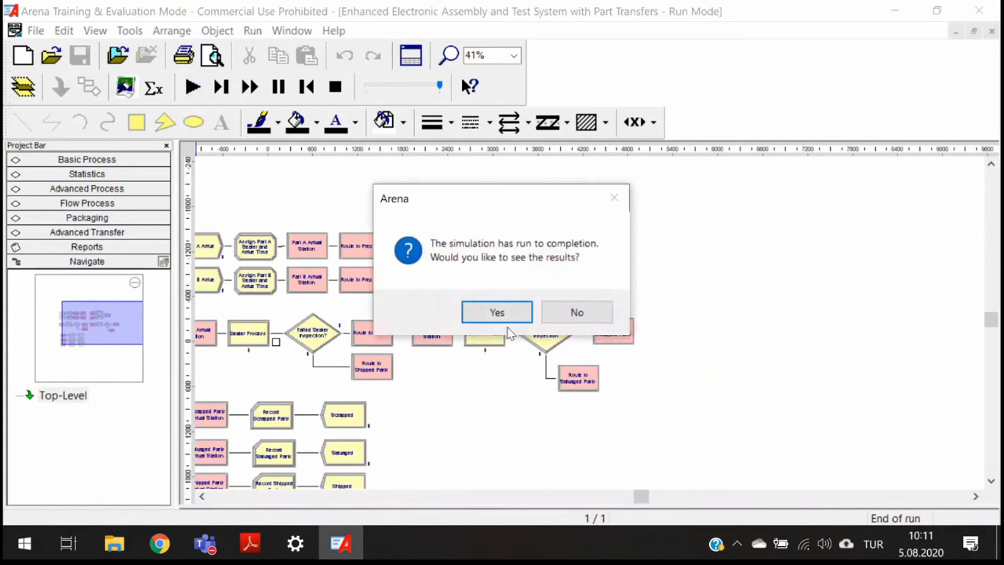
pyautogui.click(495, 310)
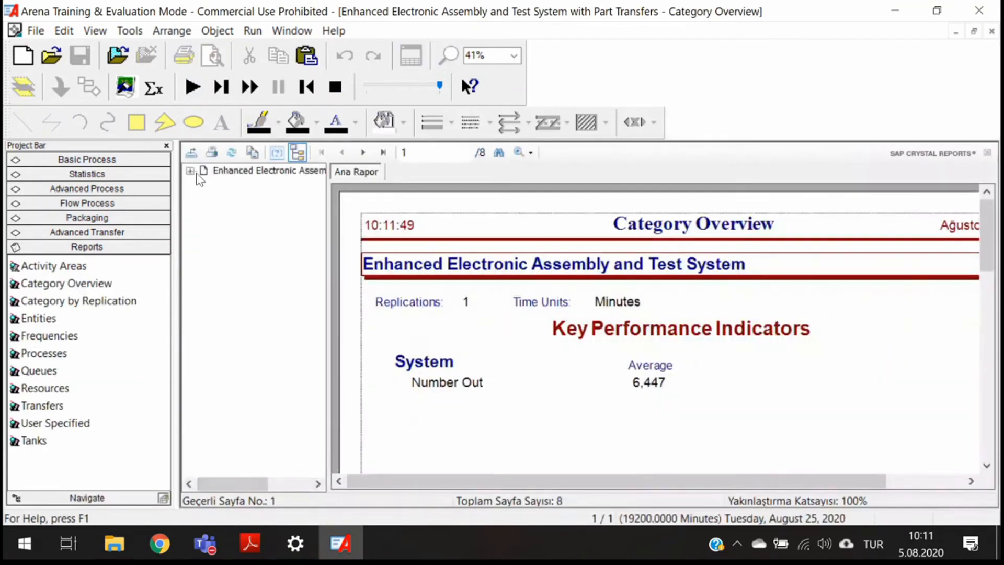
pyautogui.click(190, 172)
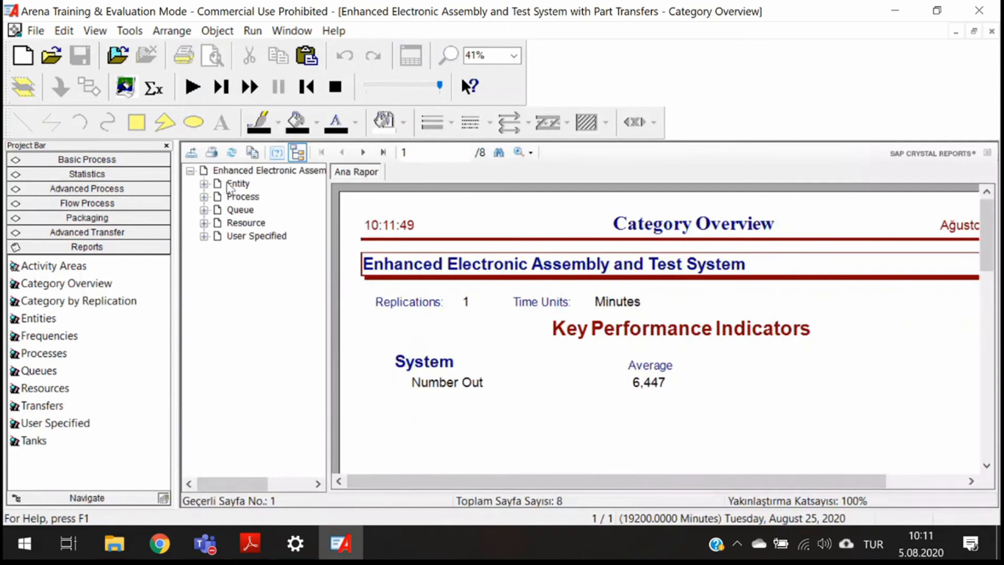
pyautogui.click(232, 184)
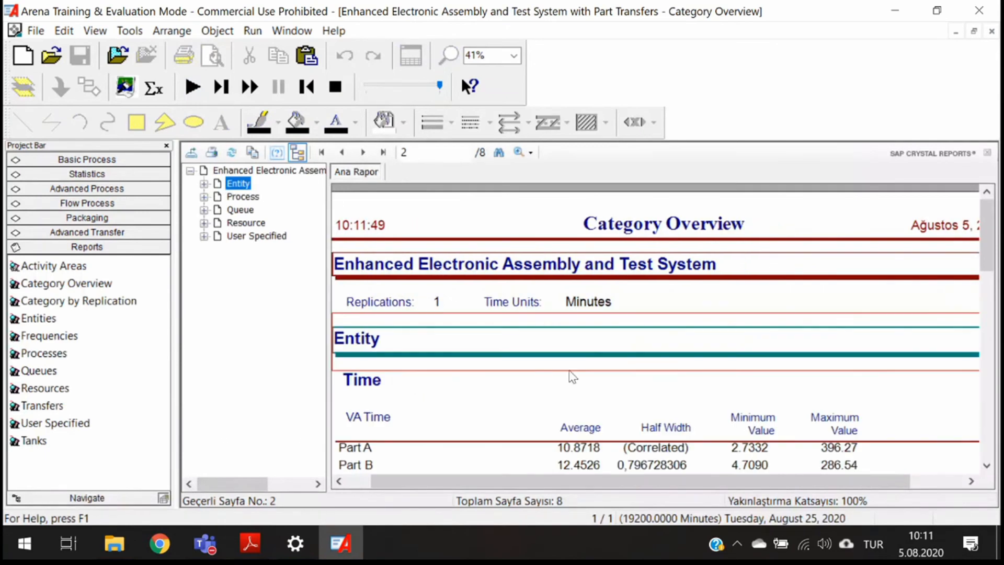
pyautogui.scroll(-10, 570, 377)
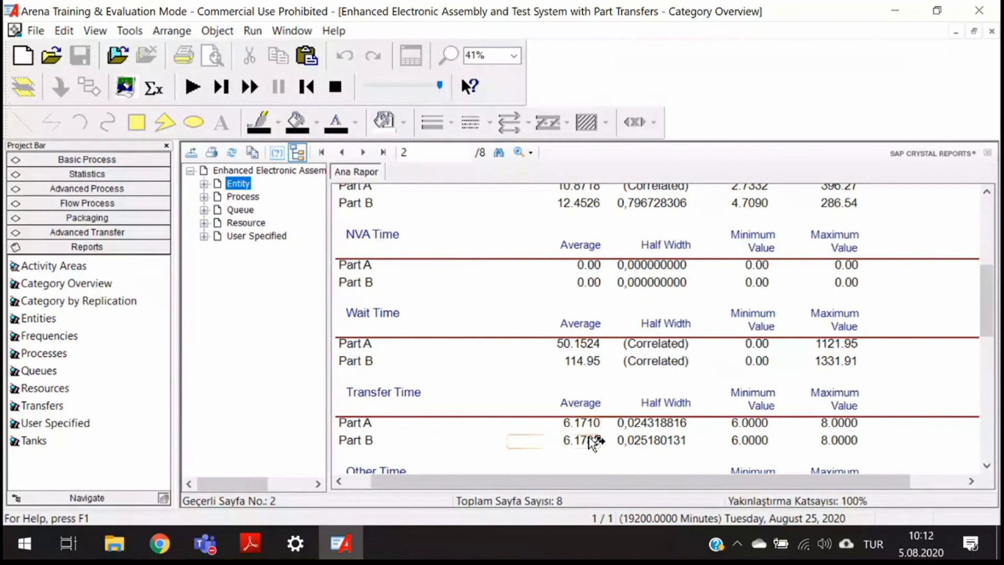
pyautogui.scroll(-3, 591, 442)
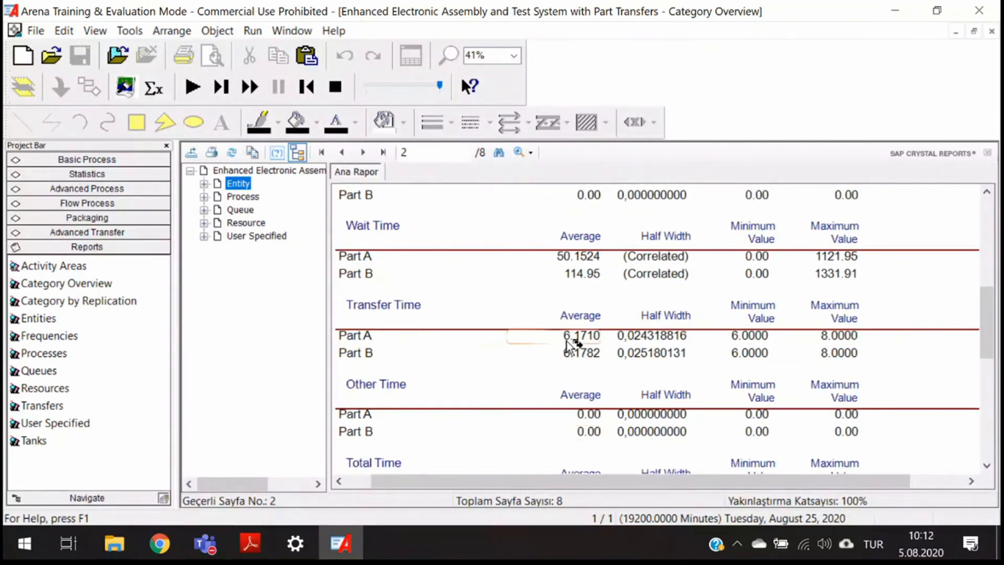